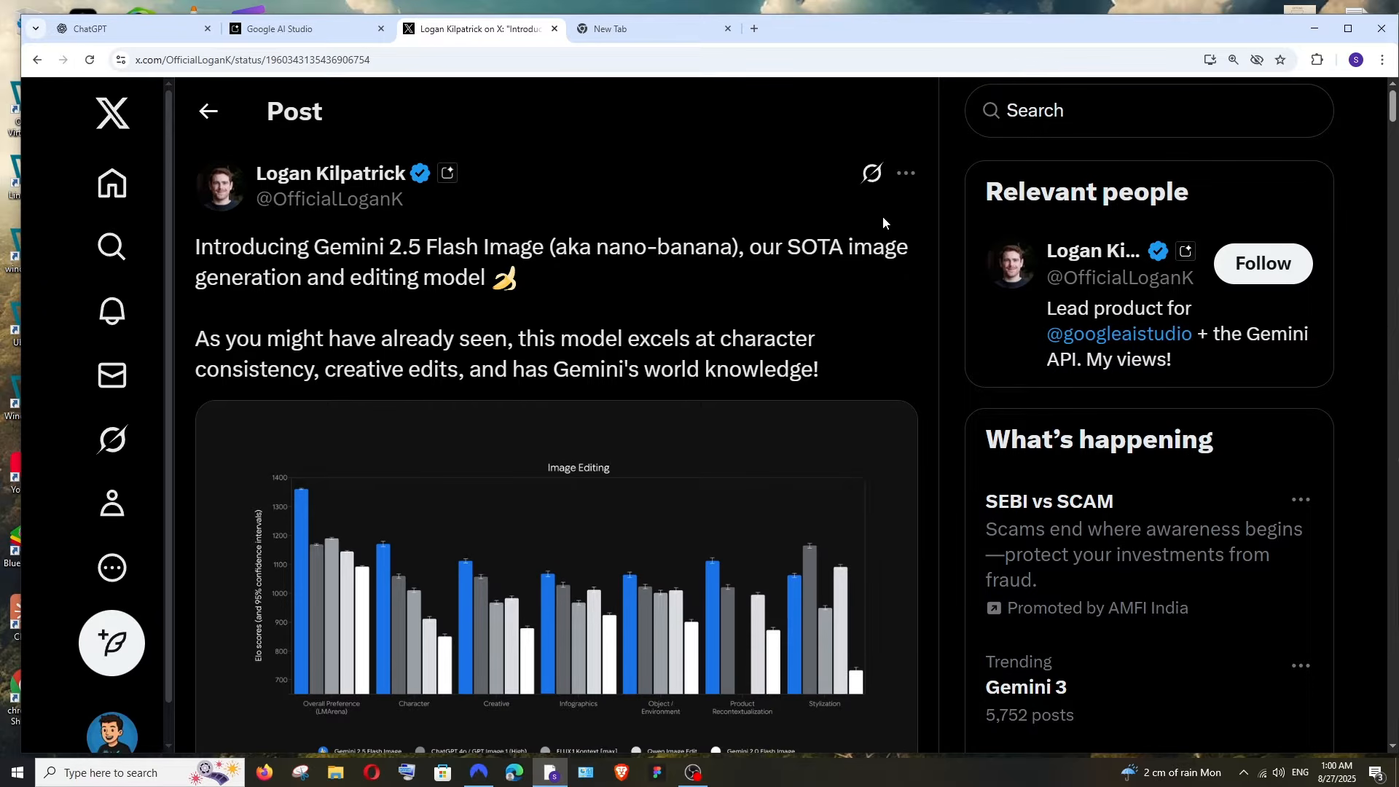
Enlarge the Image Editing benchmark chart in the Gemini 2.5 Flash Image post, examine it, and switch to Google AI Studio
{"action": "left_click", "coordinate": [614, 462]}
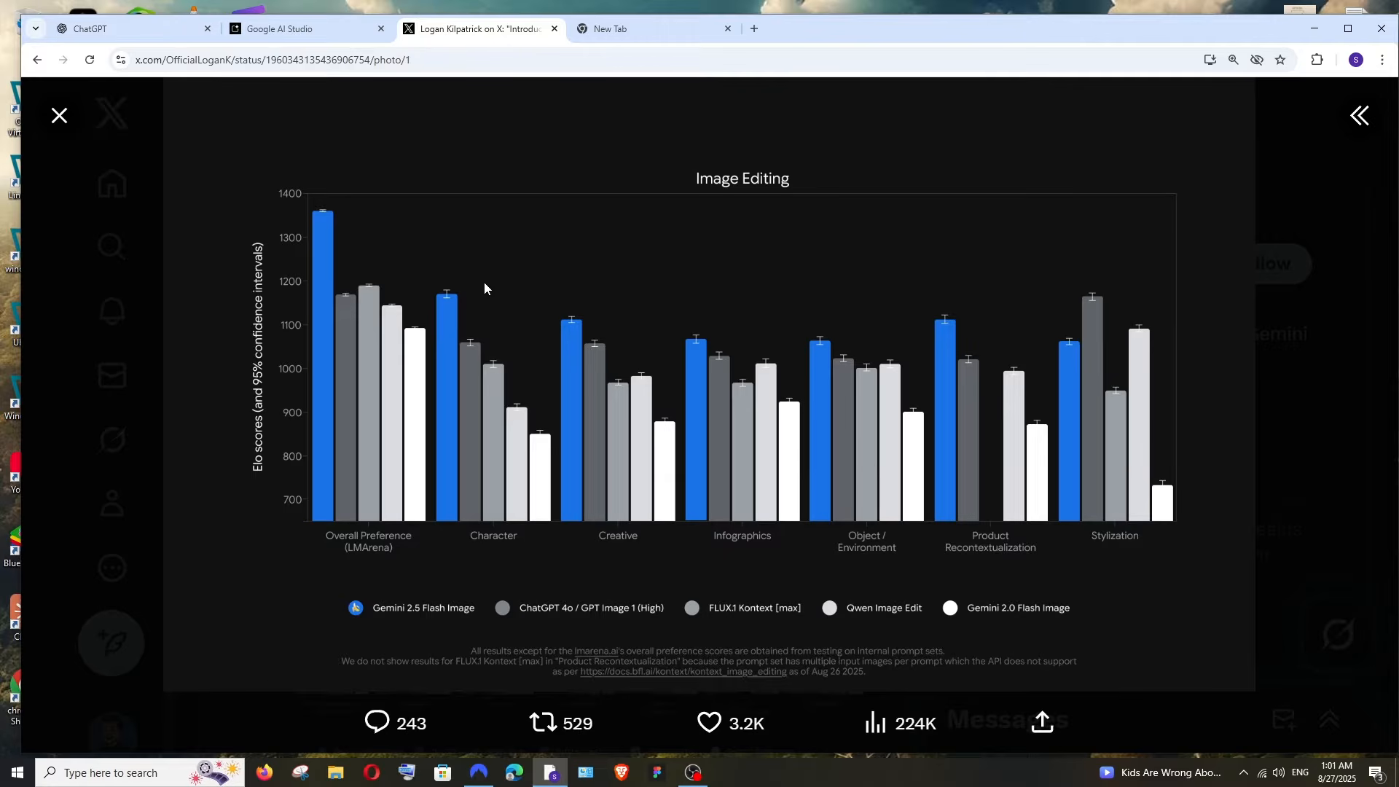
{"action": "left_click", "coordinate": [292, 29]}
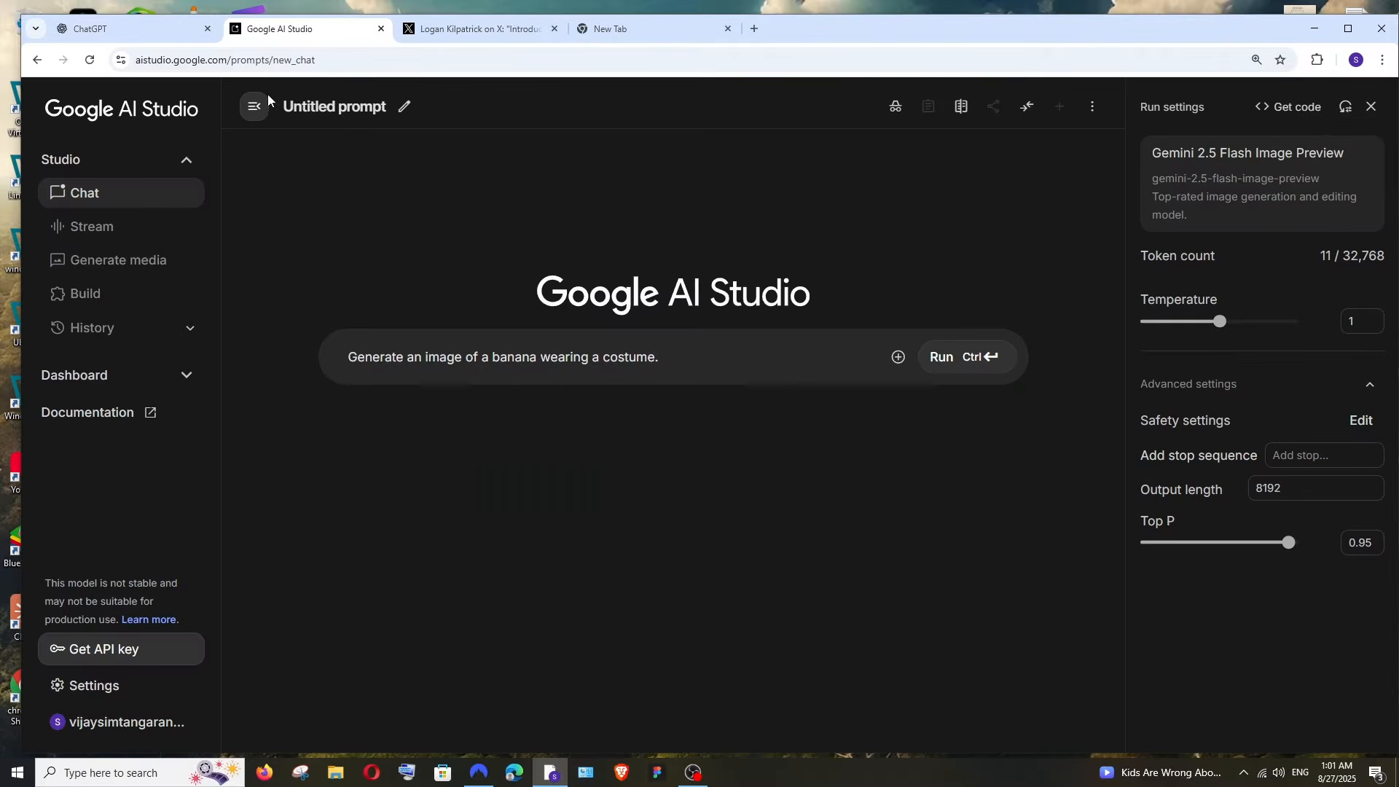
{"action": "left_click", "coordinate": [172, 42]}
{"action": "left_click", "coordinate": [307, 41]}
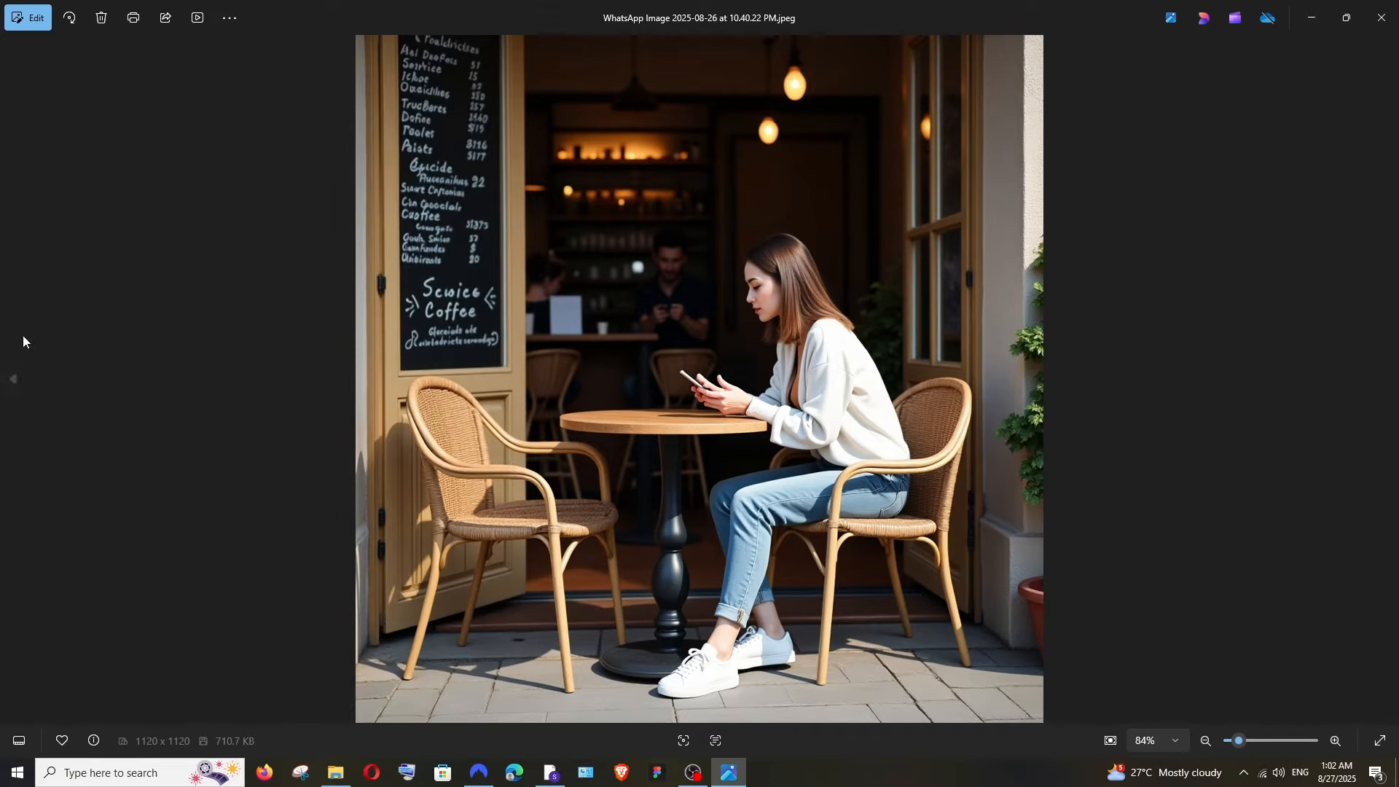
View the source photos of the red-shirt man and the café woman, and put the ChatGPT window with the prepared prompt out of view
{"action": "left_click", "coordinate": [11, 381]}
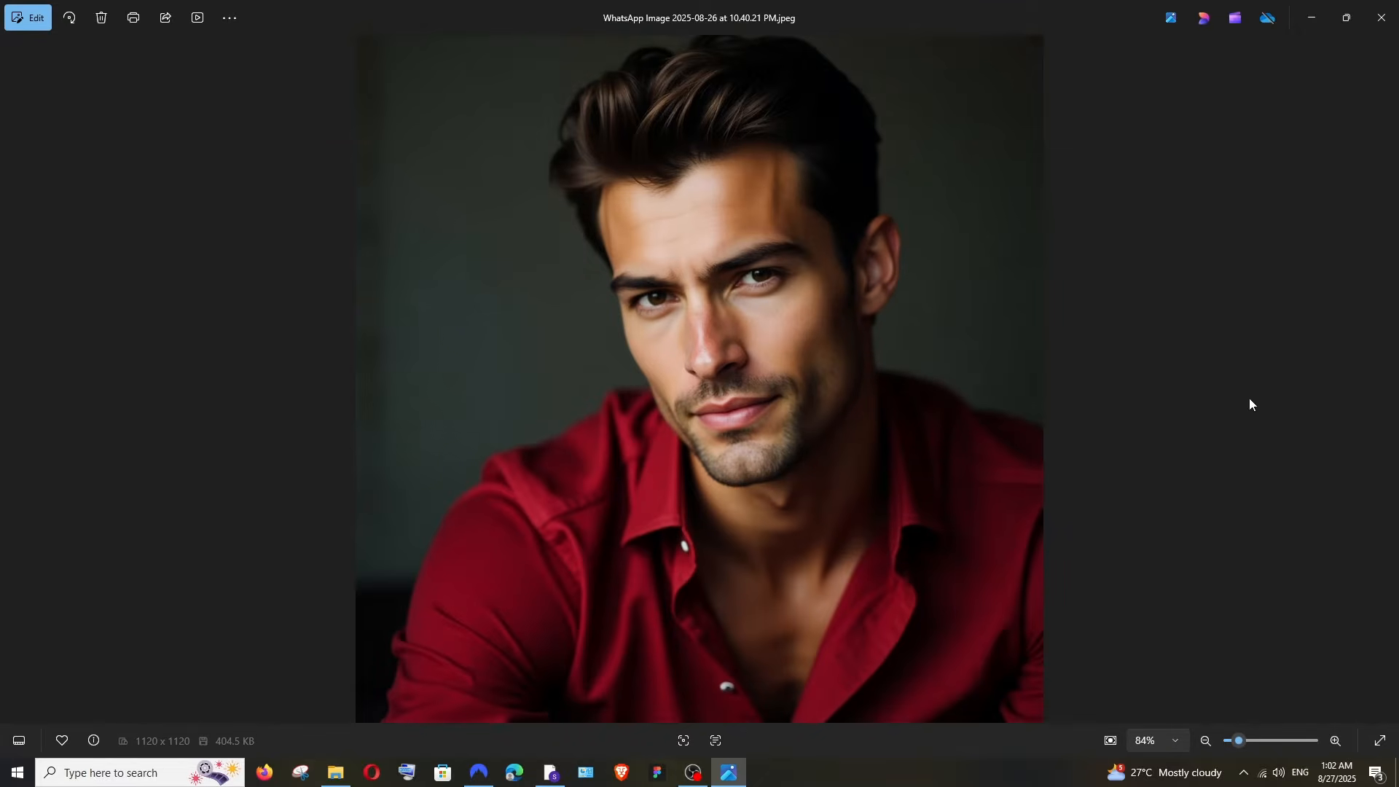
{"action": "left_click", "coordinate": [1362, 380]}
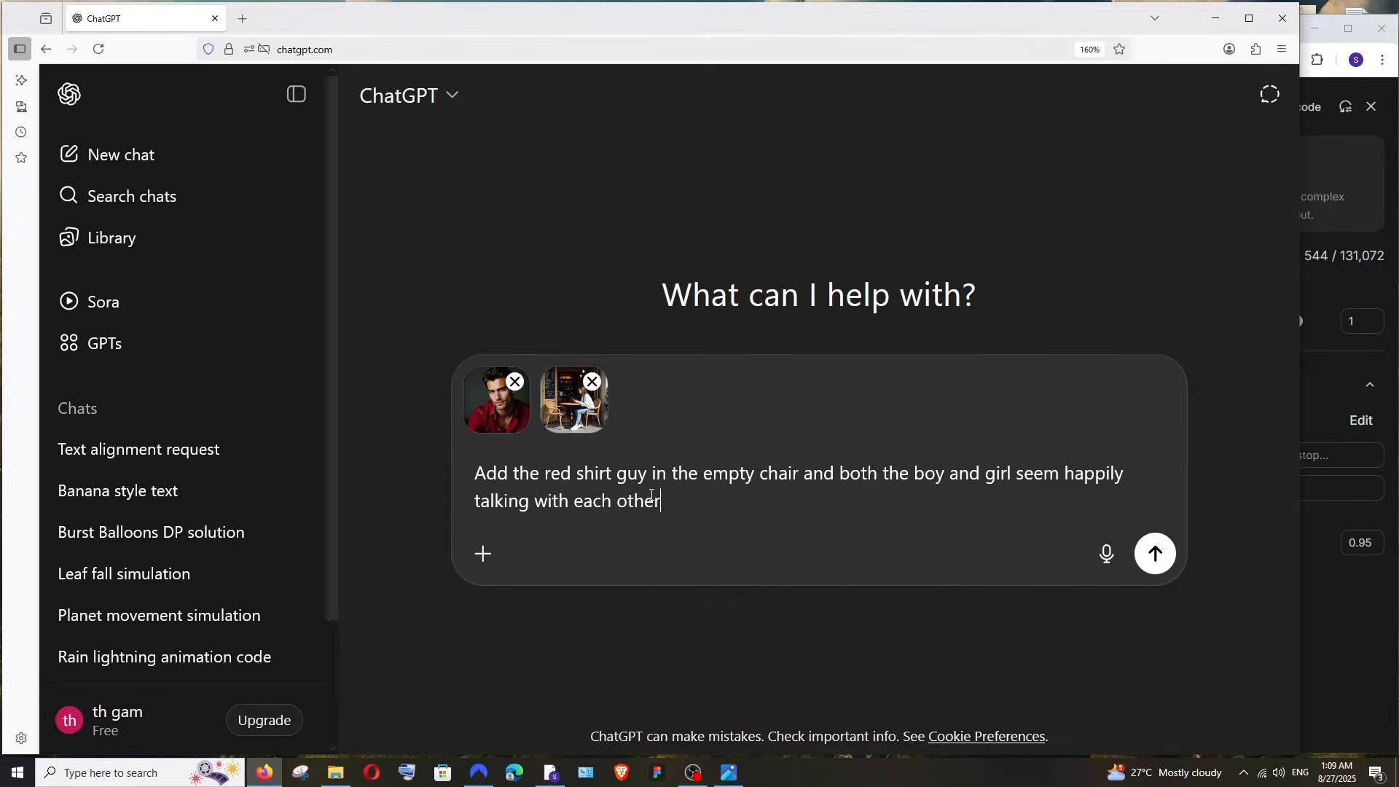
{"action": "left_click", "coordinate": [1215, 18]}
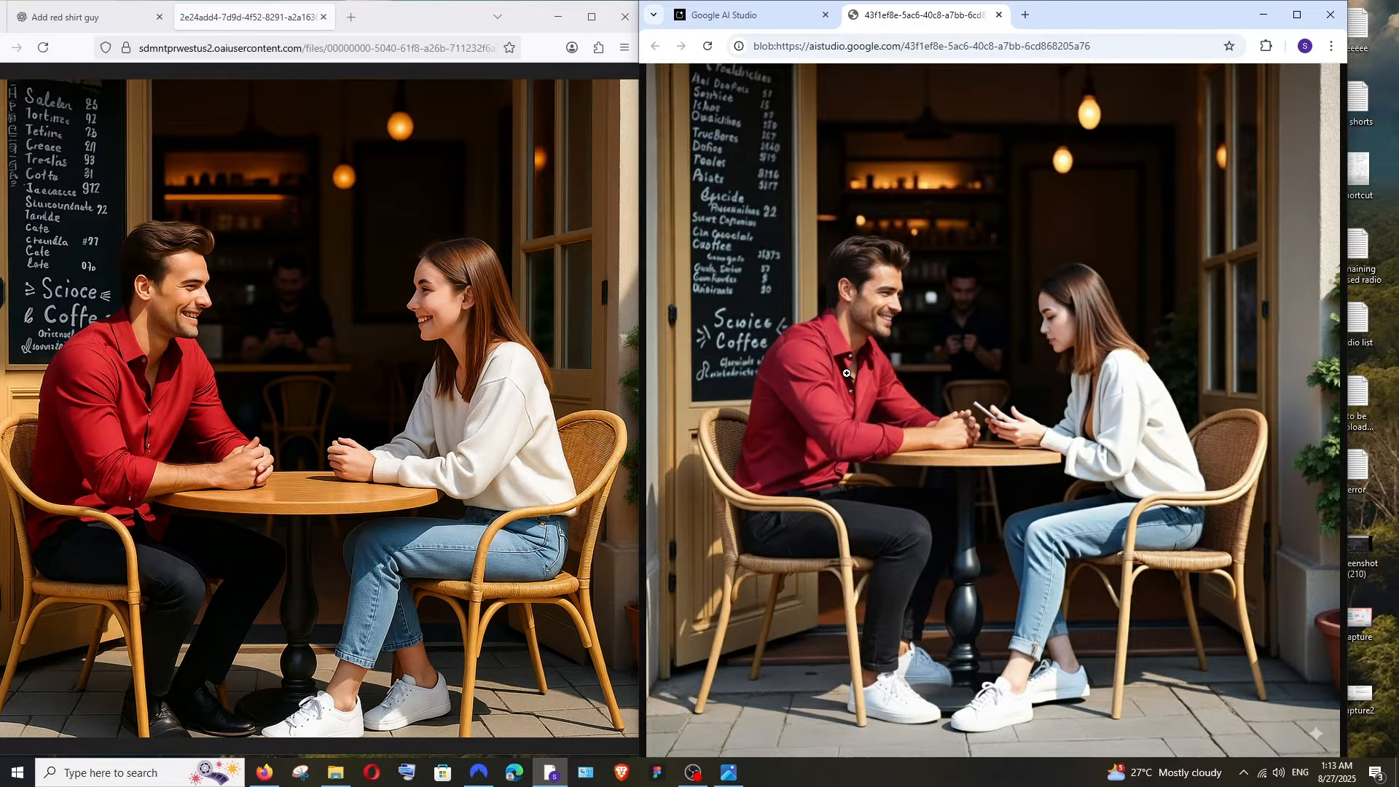
Examine the original café photo against the ChatGPT and Google AI Studio results, comparing the woman's pose, the table and the background
{"action": "mouse_move", "coordinate": [742, 775]}
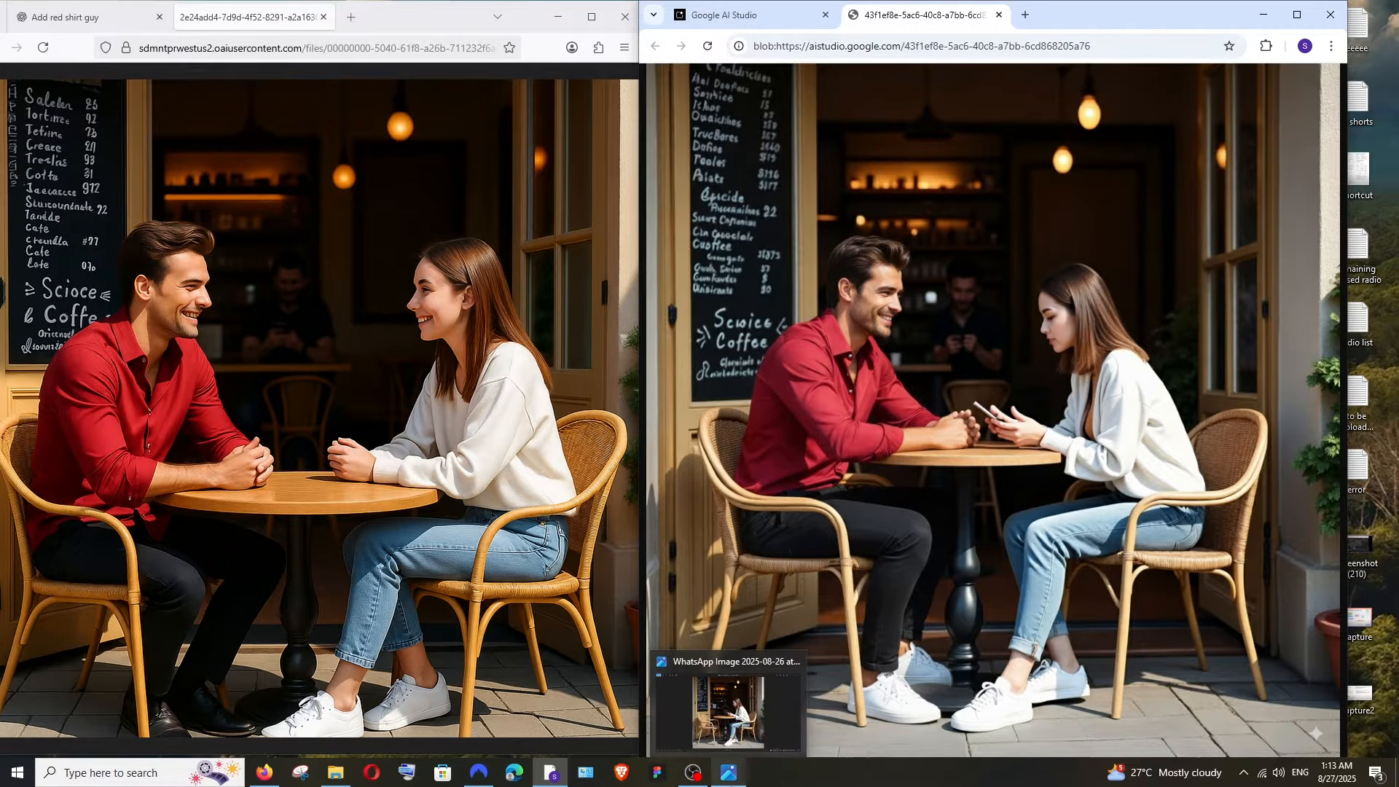
{"action": "left_click", "coordinate": [728, 711]}
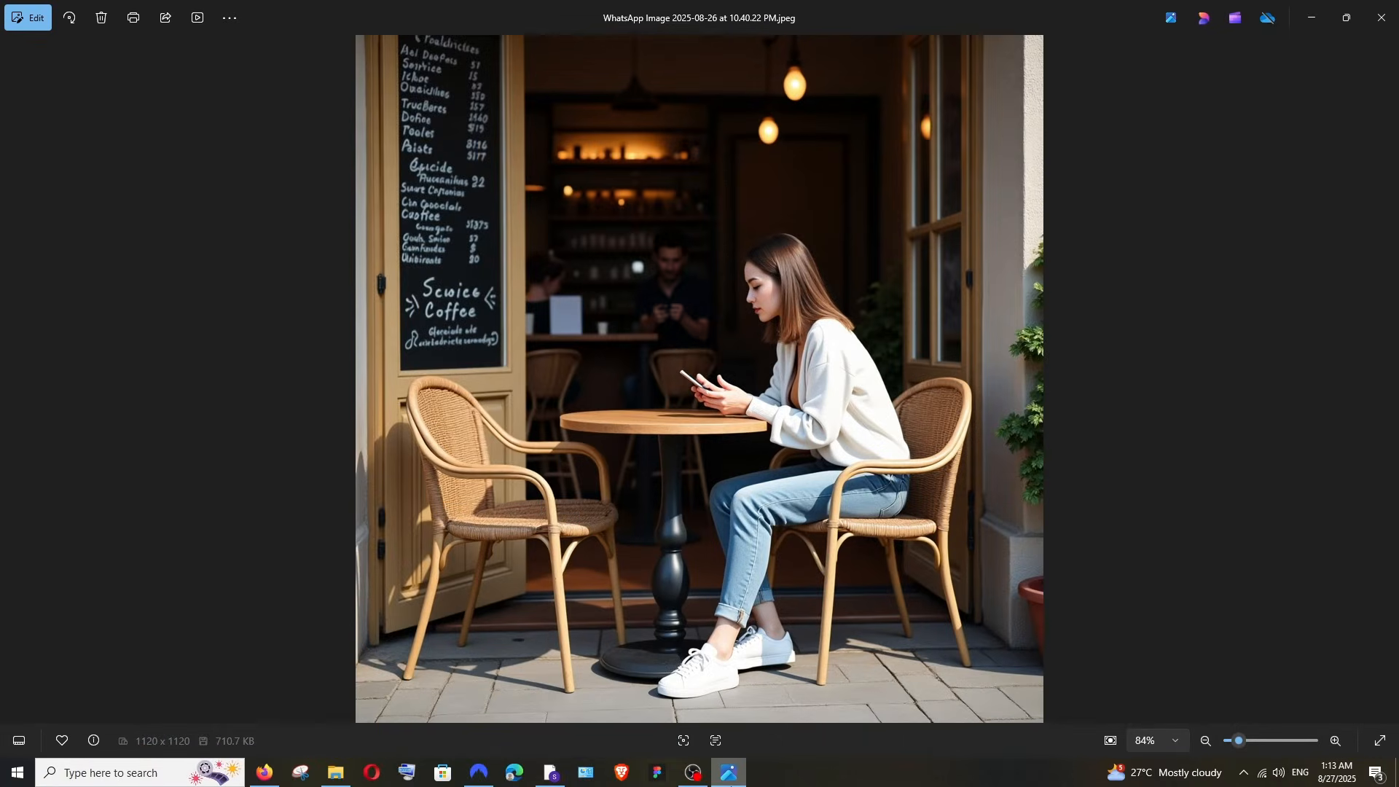
{"action": "left_click", "coordinate": [730, 782]}
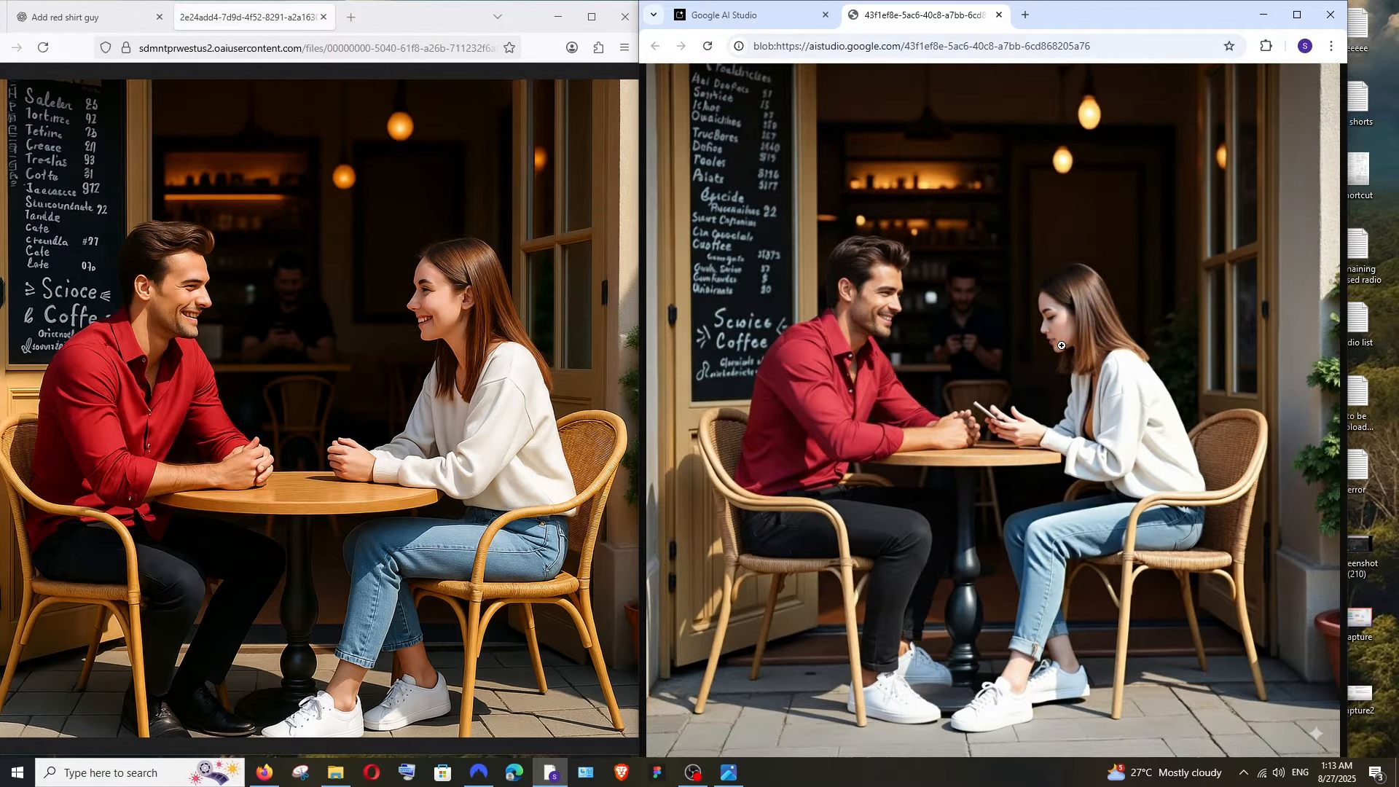
{"action": "left_click", "coordinate": [728, 773]}
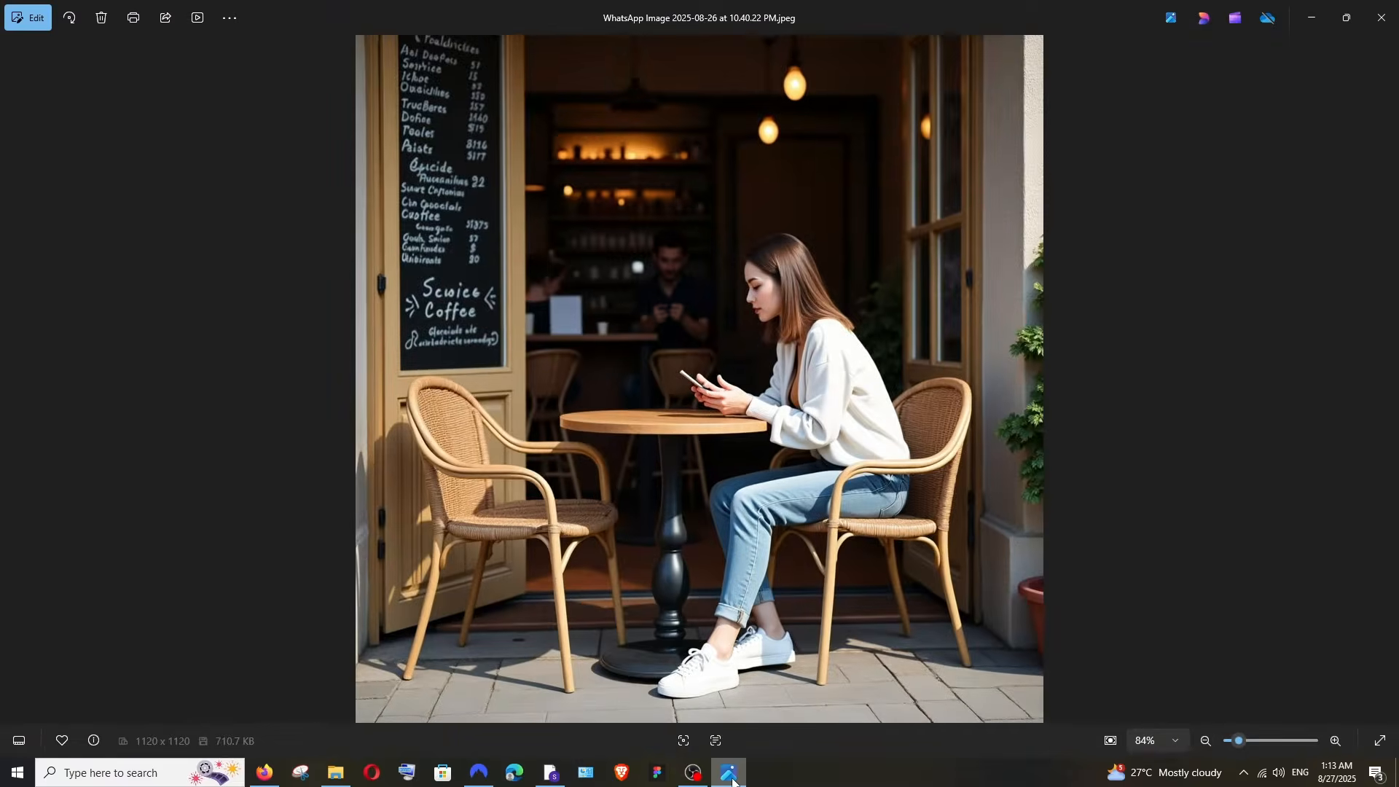
{"action": "left_click_drag", "start_coordinate": [1027, 13], "coordinate": [525, 127]}
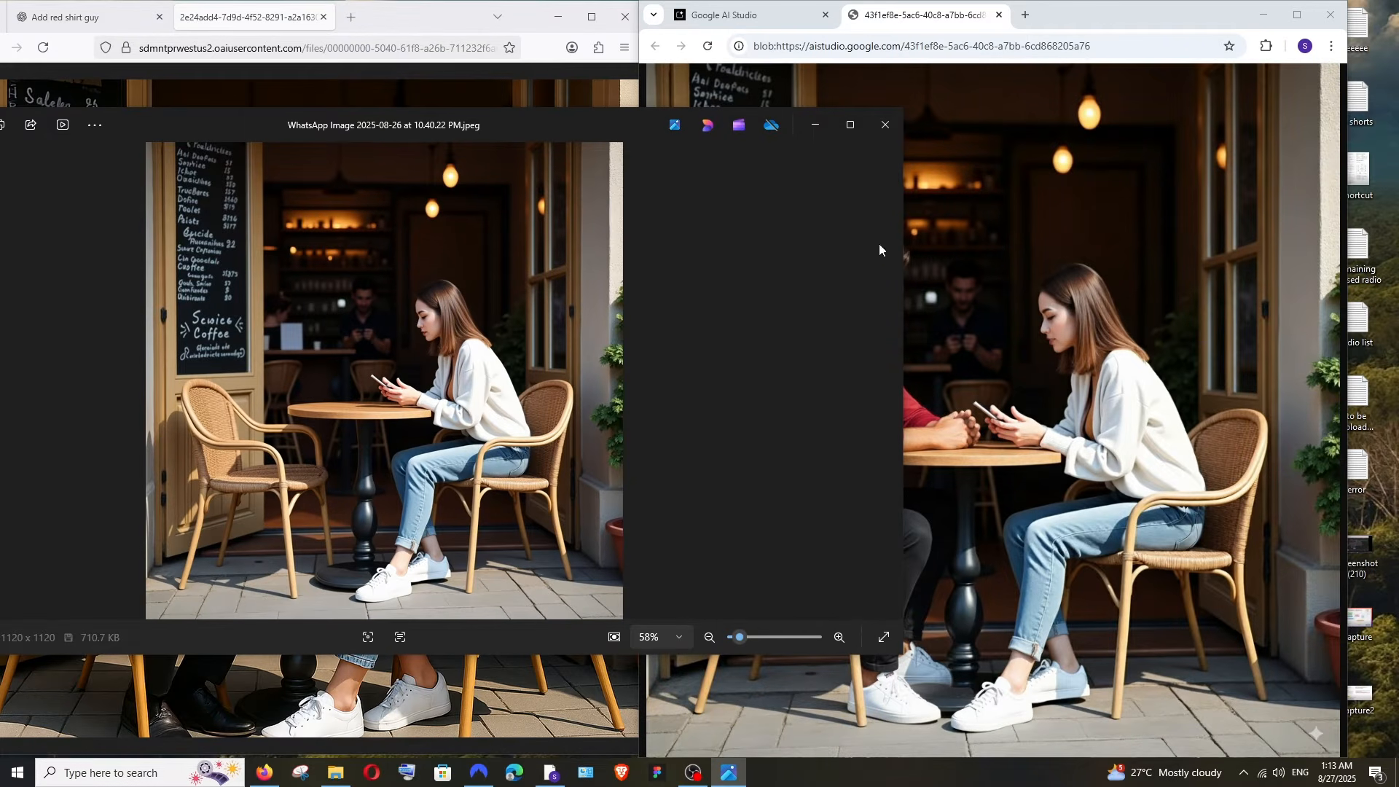
{"action": "left_click", "coordinate": [817, 125]}
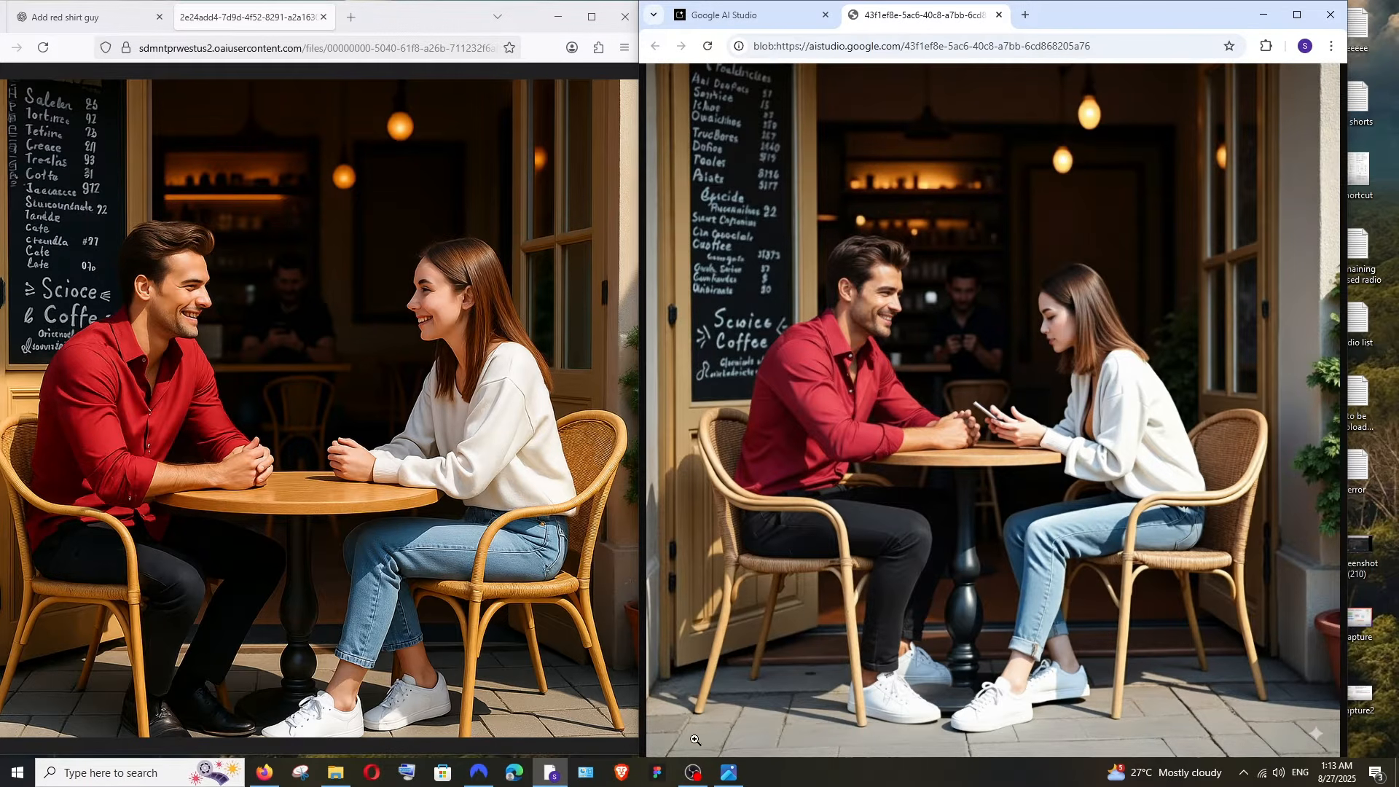
{"action": "left_click", "coordinate": [732, 773]}
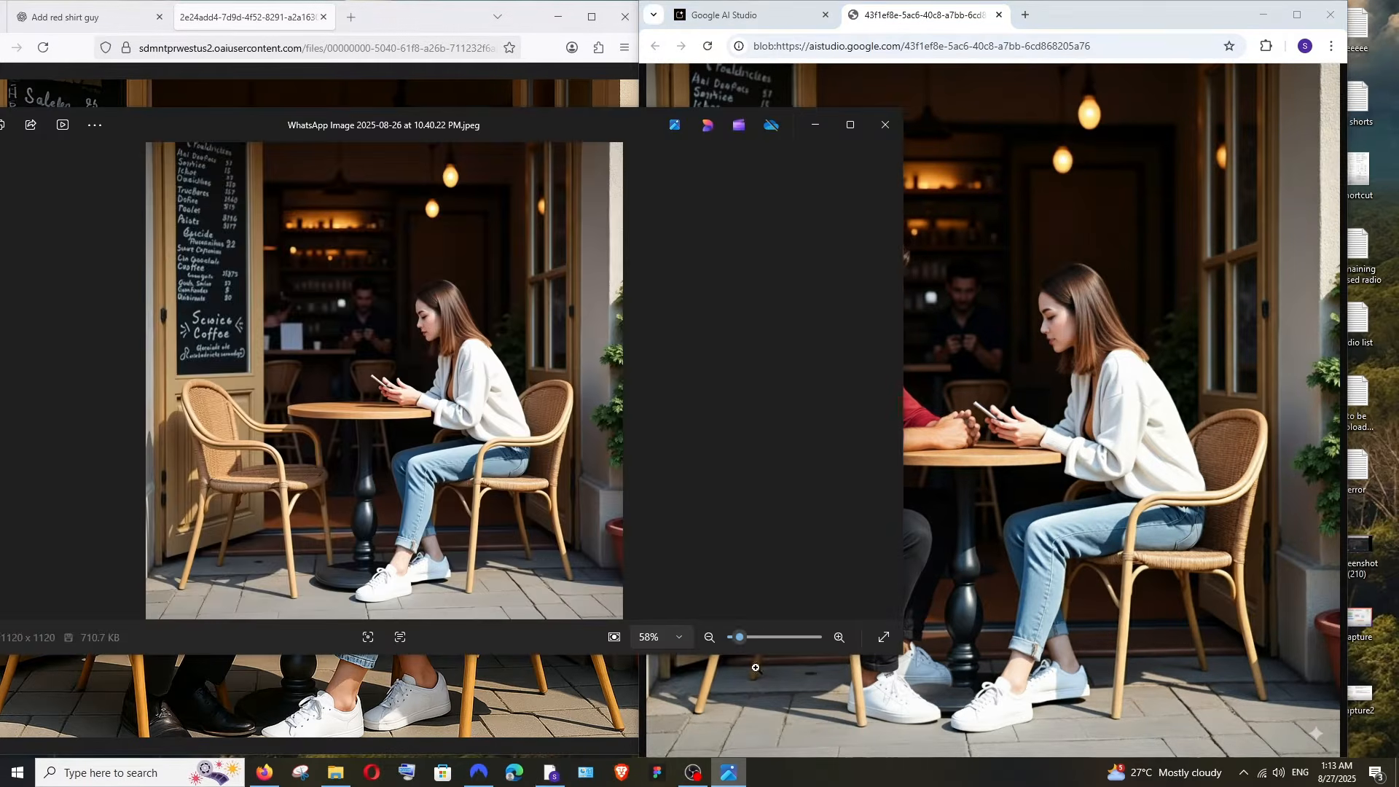
{"action": "left_click", "coordinate": [849, 125]}
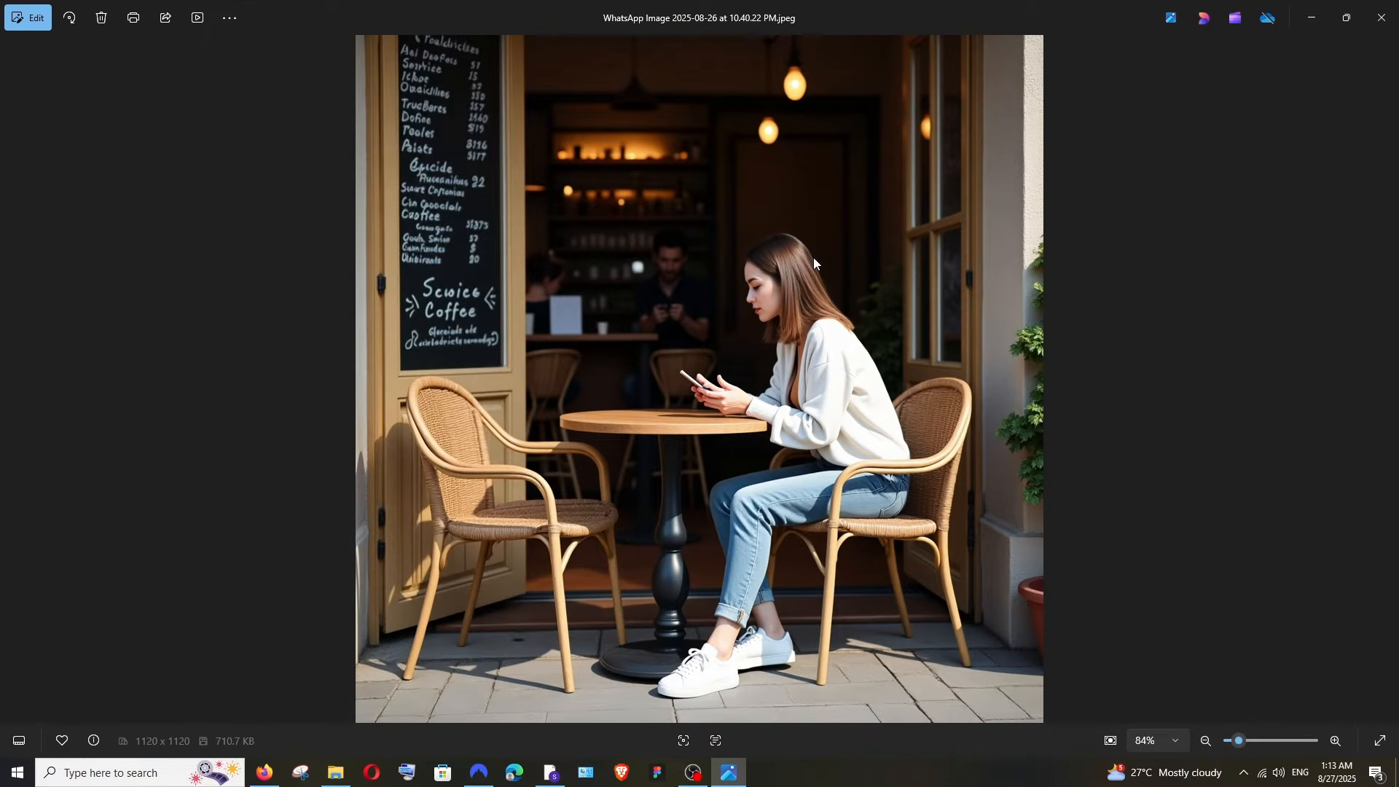
{"action": "left_click", "coordinate": [1311, 17]}
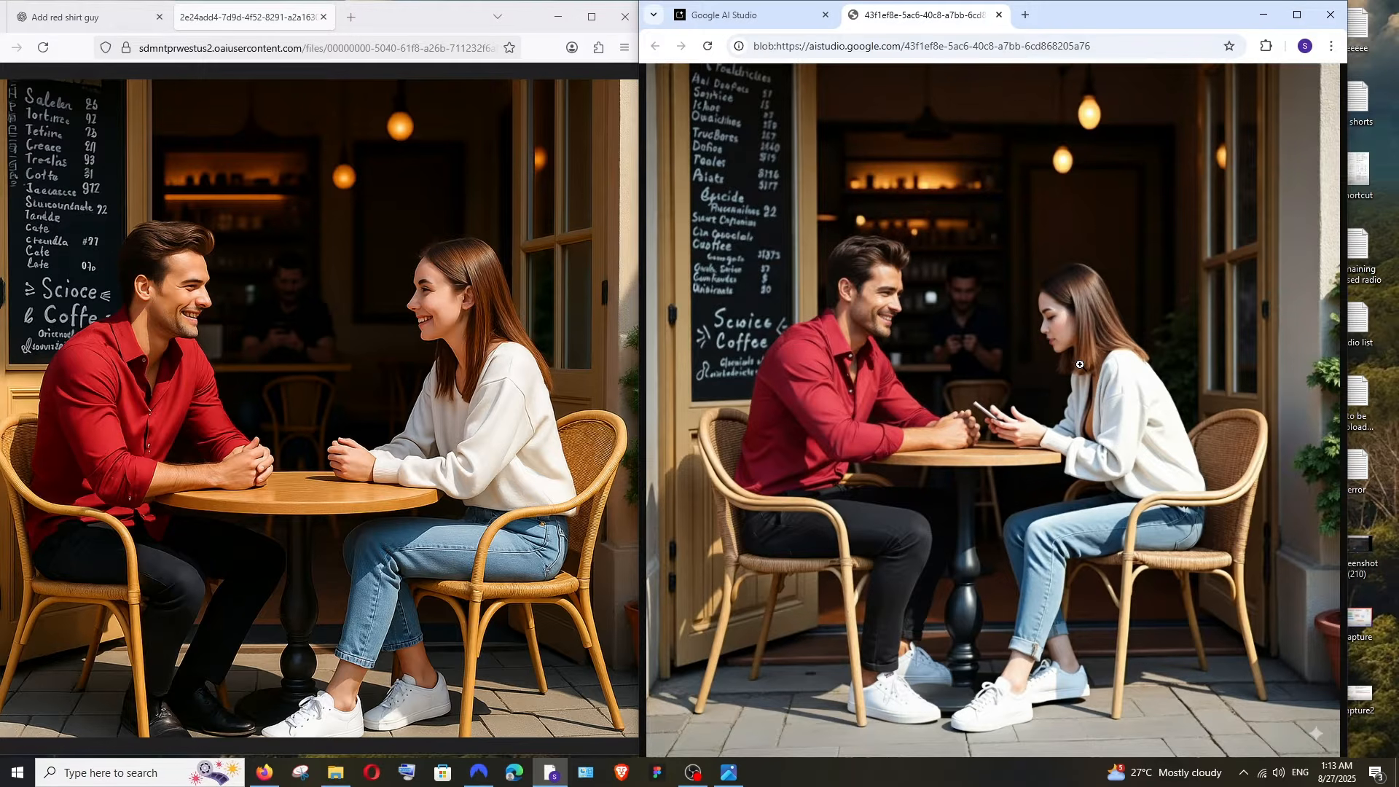
{"action": "left_click", "coordinate": [729, 770]}
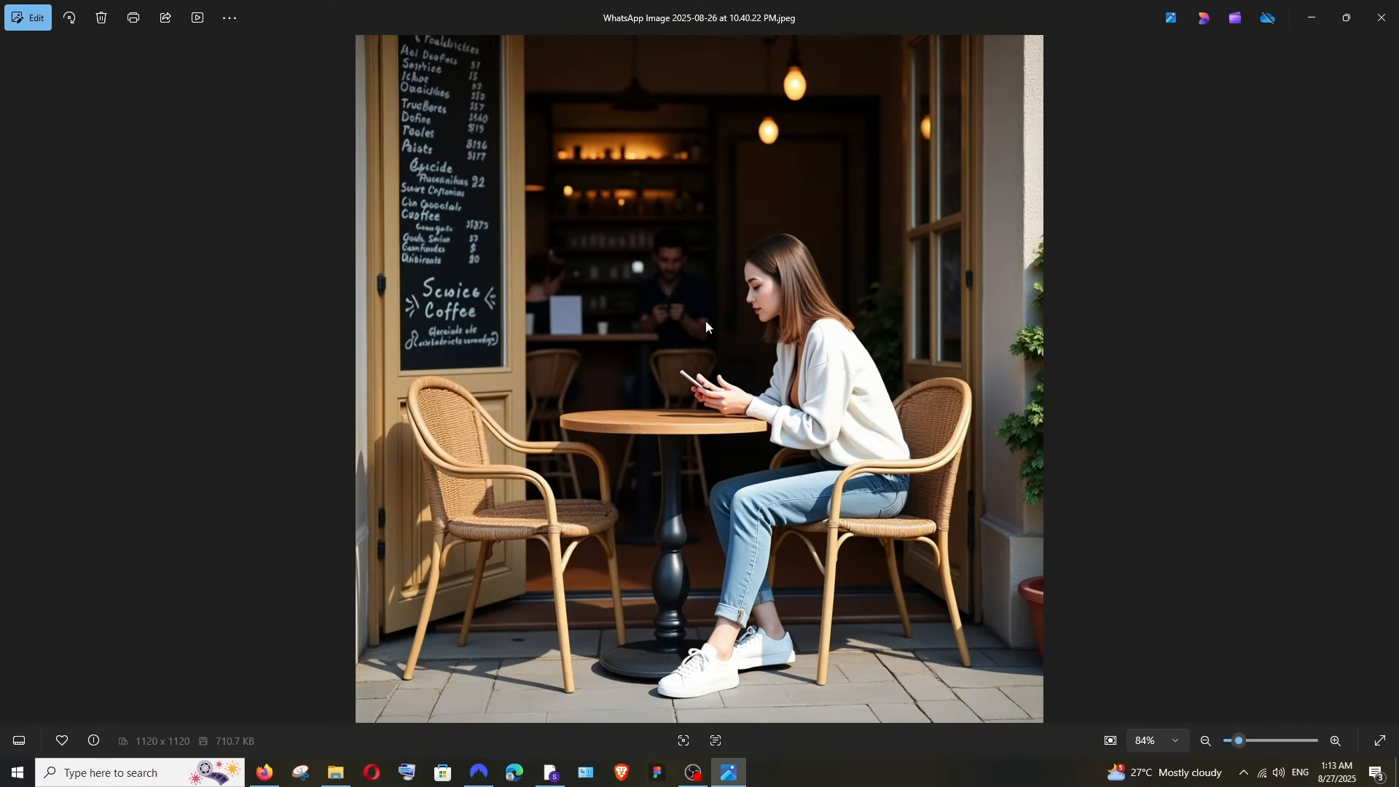
{"action": "left_click", "coordinate": [1312, 18]}
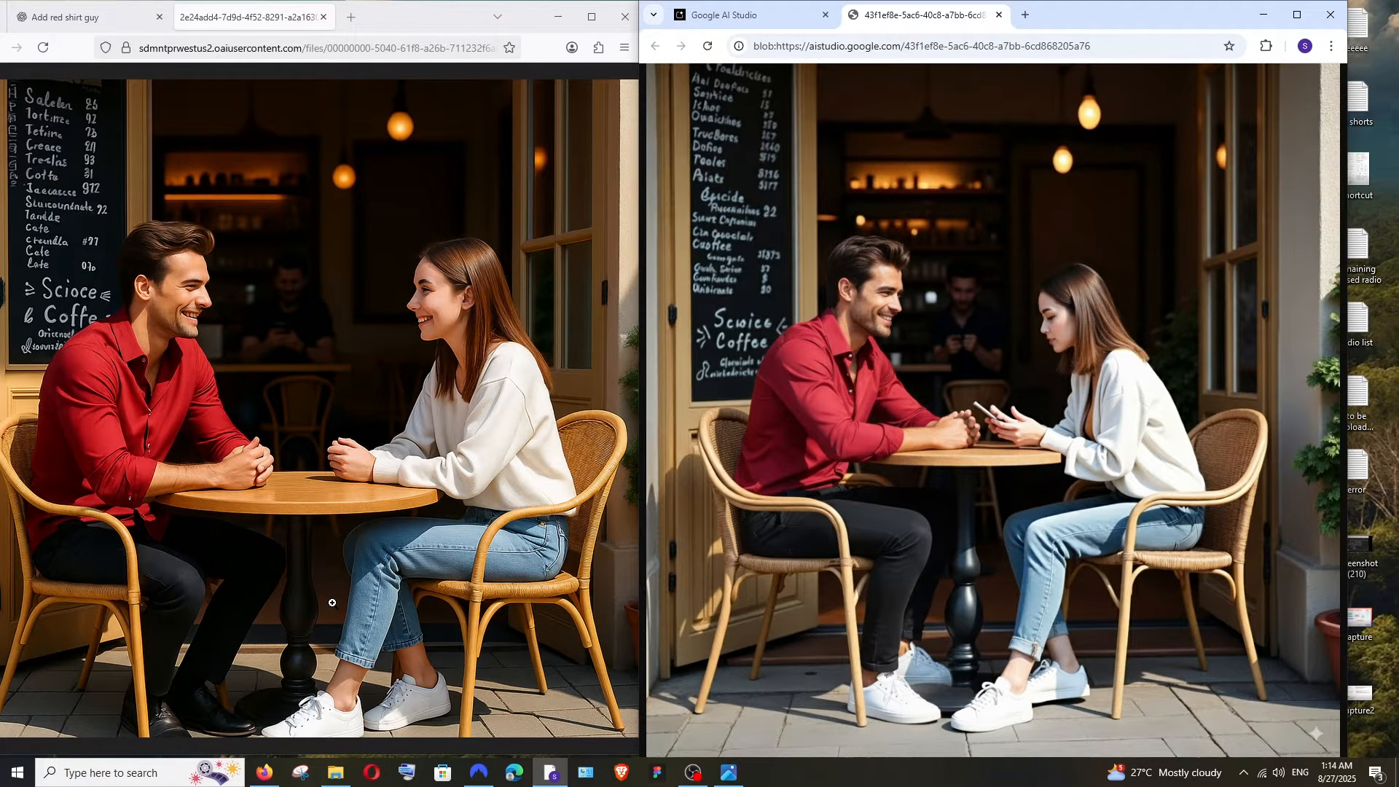
Resize the original café photo window to about half the screen and compare it side by side with the AI Studio and ChatGPT results
{"action": "left_click", "coordinate": [729, 772]}
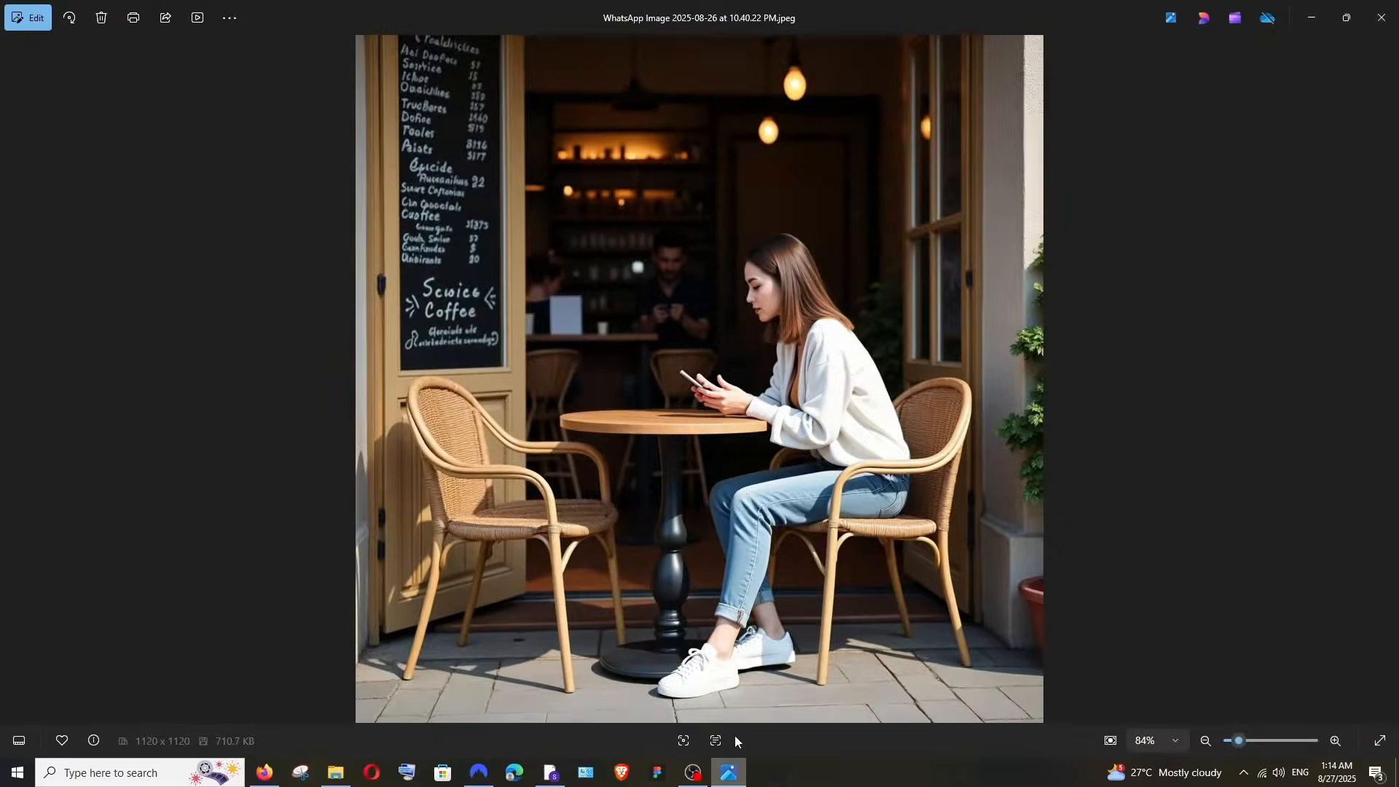
{"action": "left_click_drag", "start_coordinate": [927, 22], "coordinate": [845, 58]}
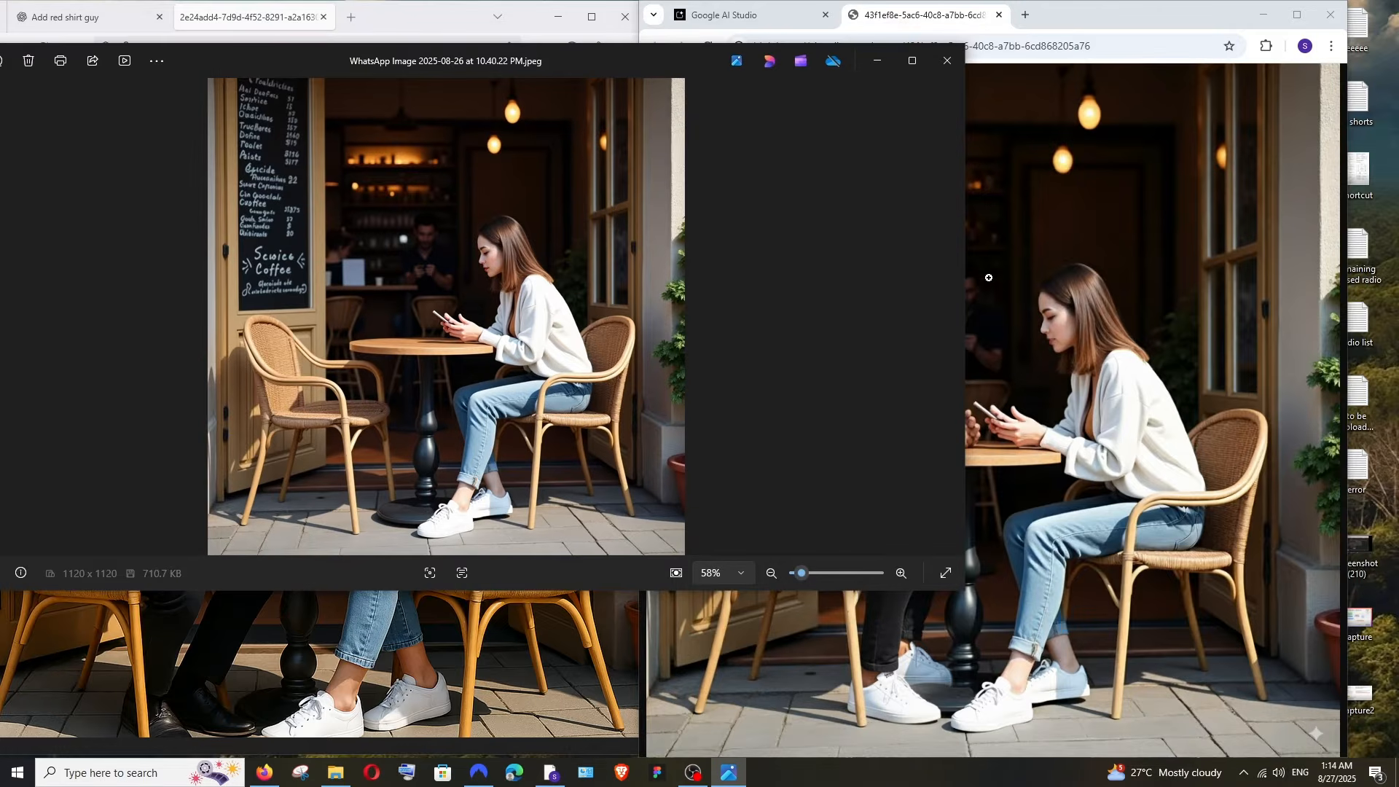
{"action": "left_click_drag", "start_coordinate": [968, 281], "coordinate": [526, 283]}
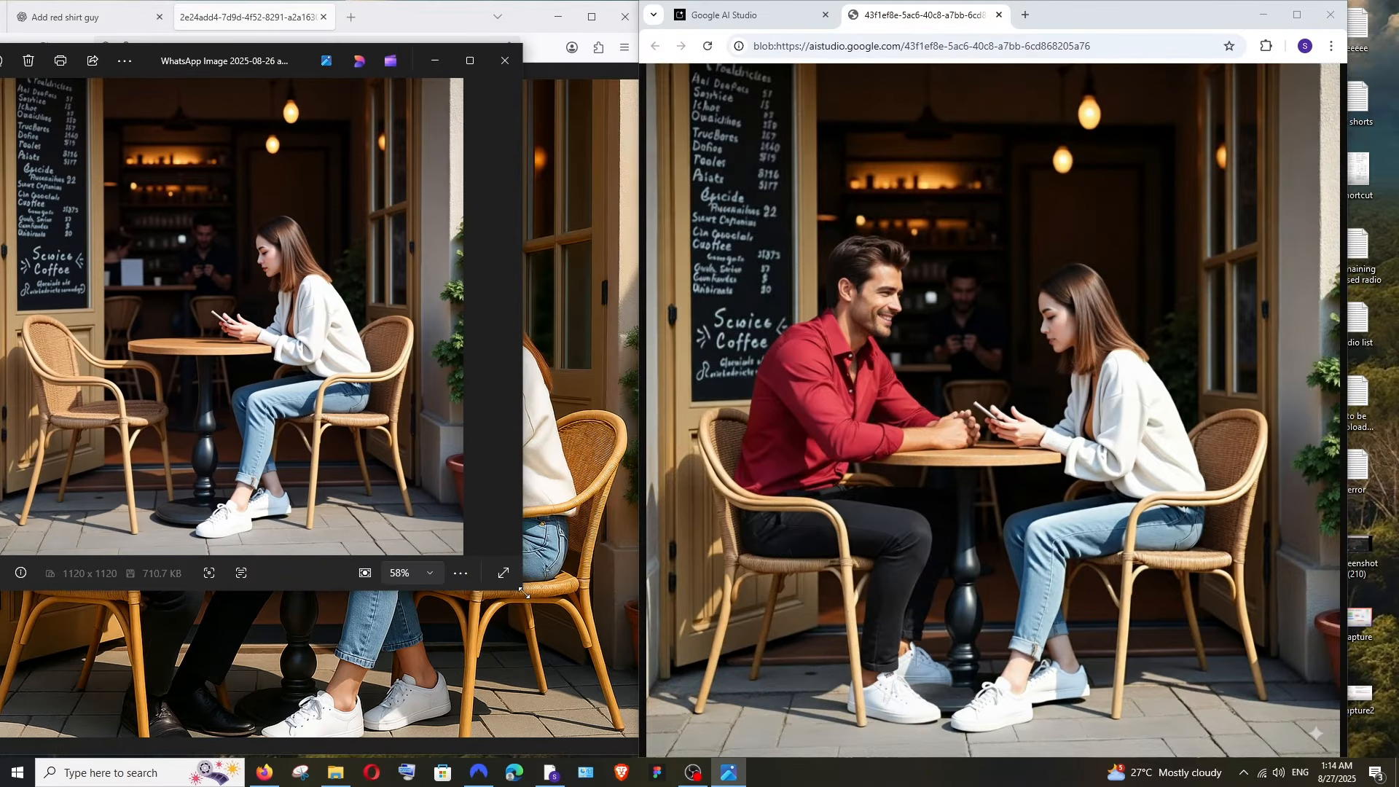
{"action": "left_click_drag", "start_coordinate": [530, 597], "coordinate": [653, 743]}
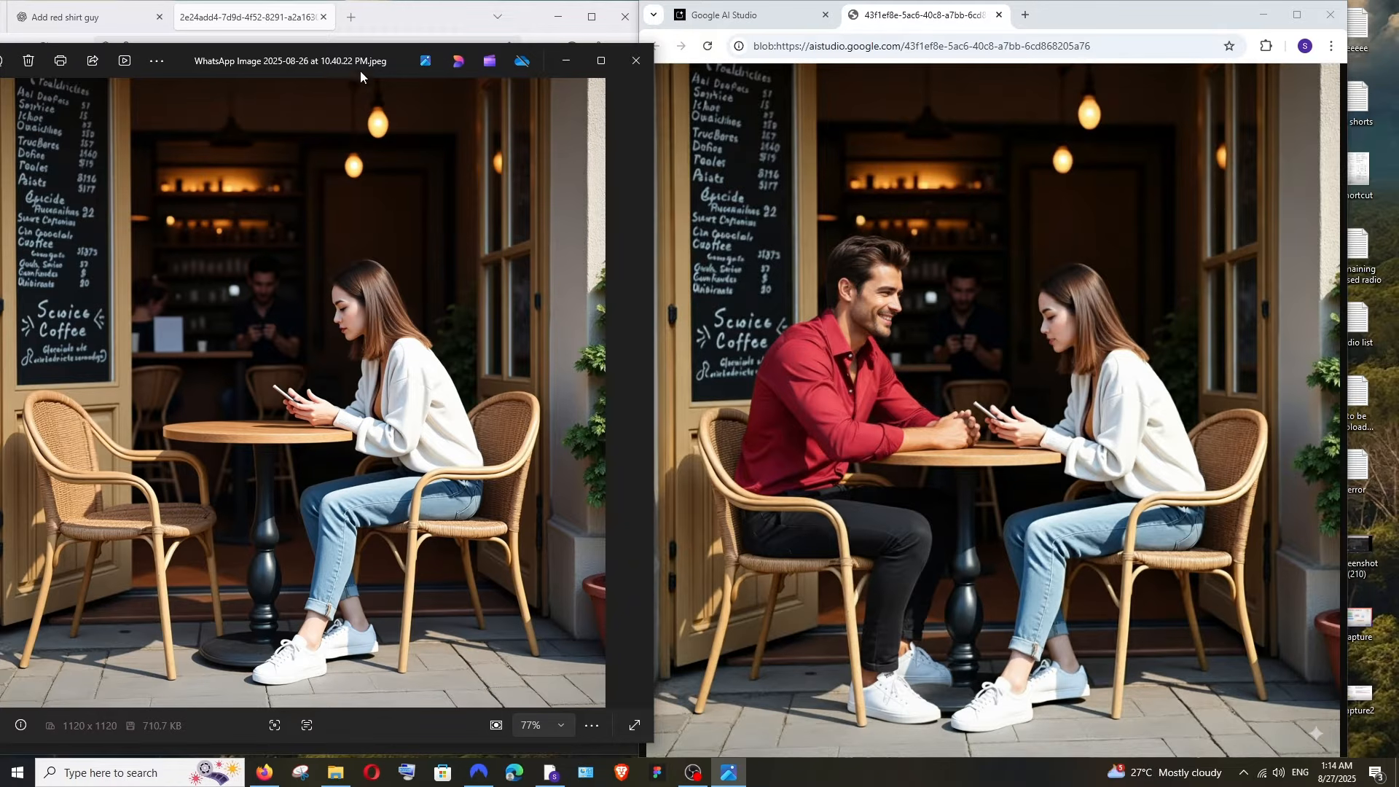
{"action": "left_click_drag", "start_coordinate": [253, 58], "coordinate": [982, 49]}
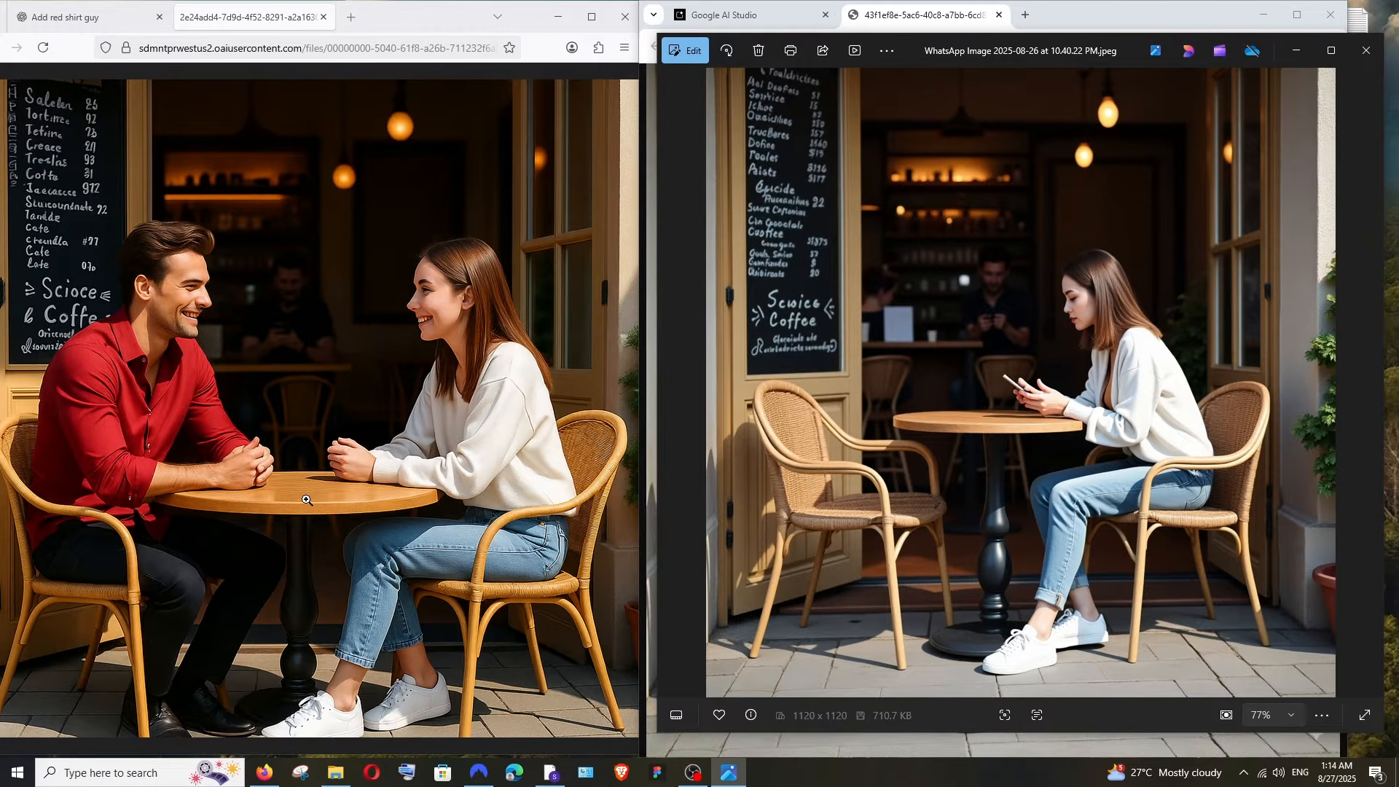
{"action": "key", "text": "alt+Tab"}
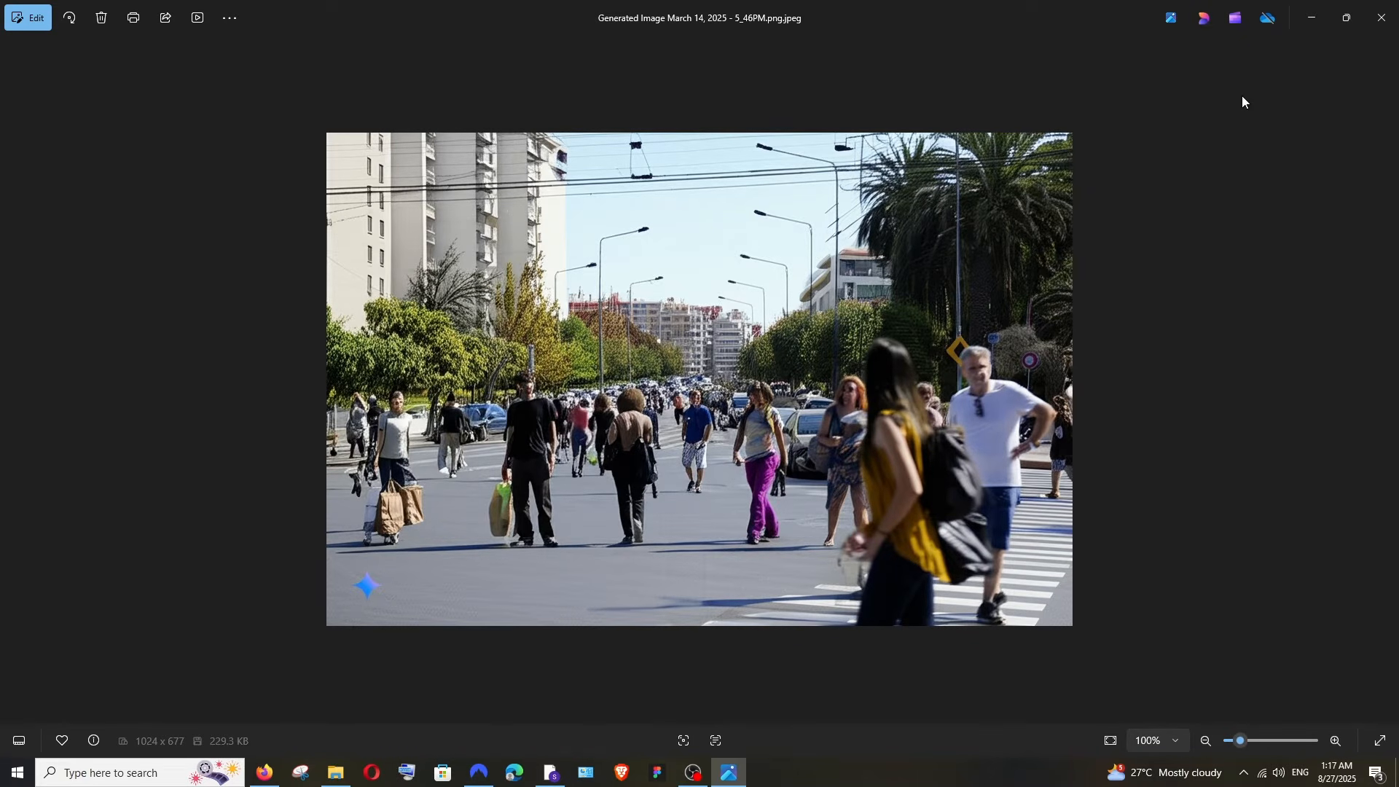
Open ChatGPT's people-removed street image in its own tab and compare it with the AI Studio result and the original street photo
{"action": "left_click", "coordinate": [1312, 18]}
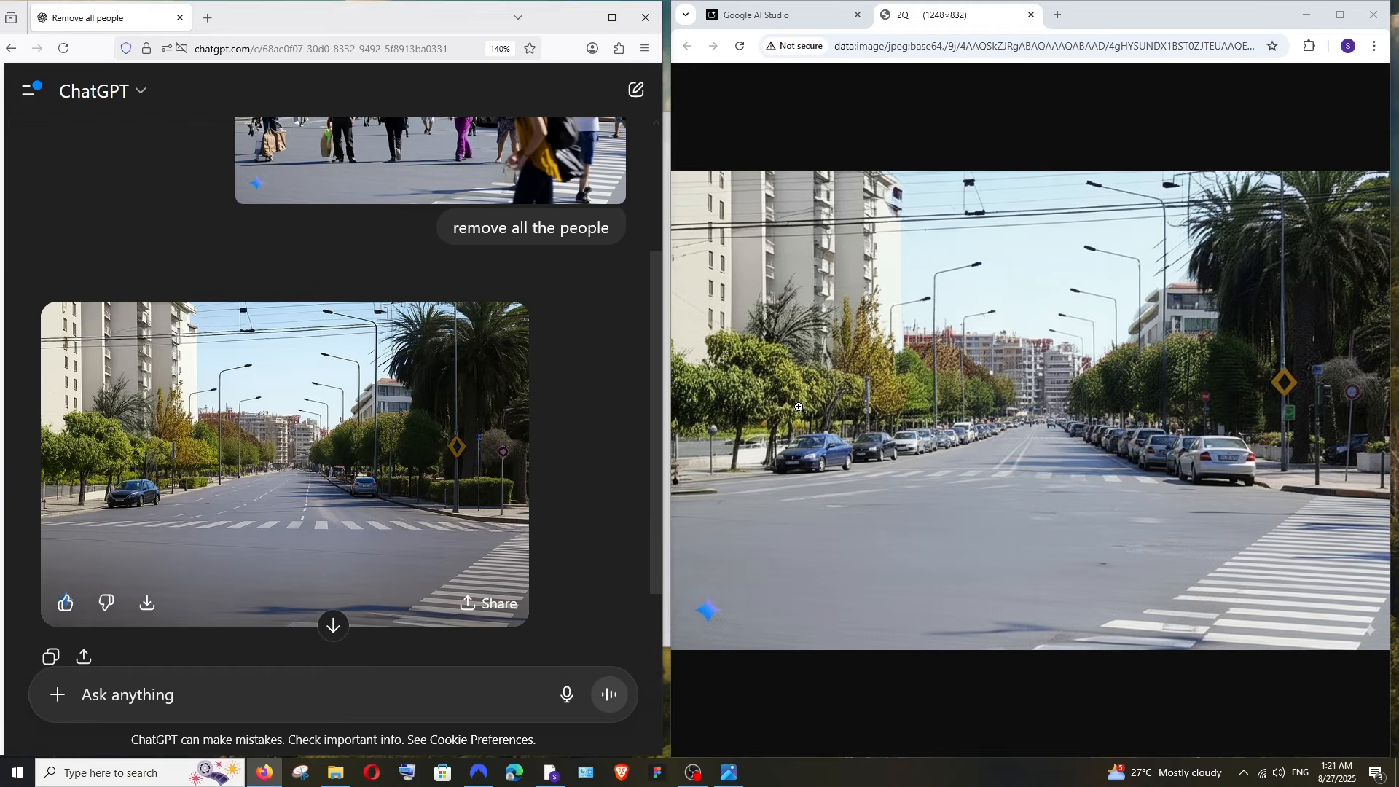
{"action": "right_click", "coordinate": [206, 373]}
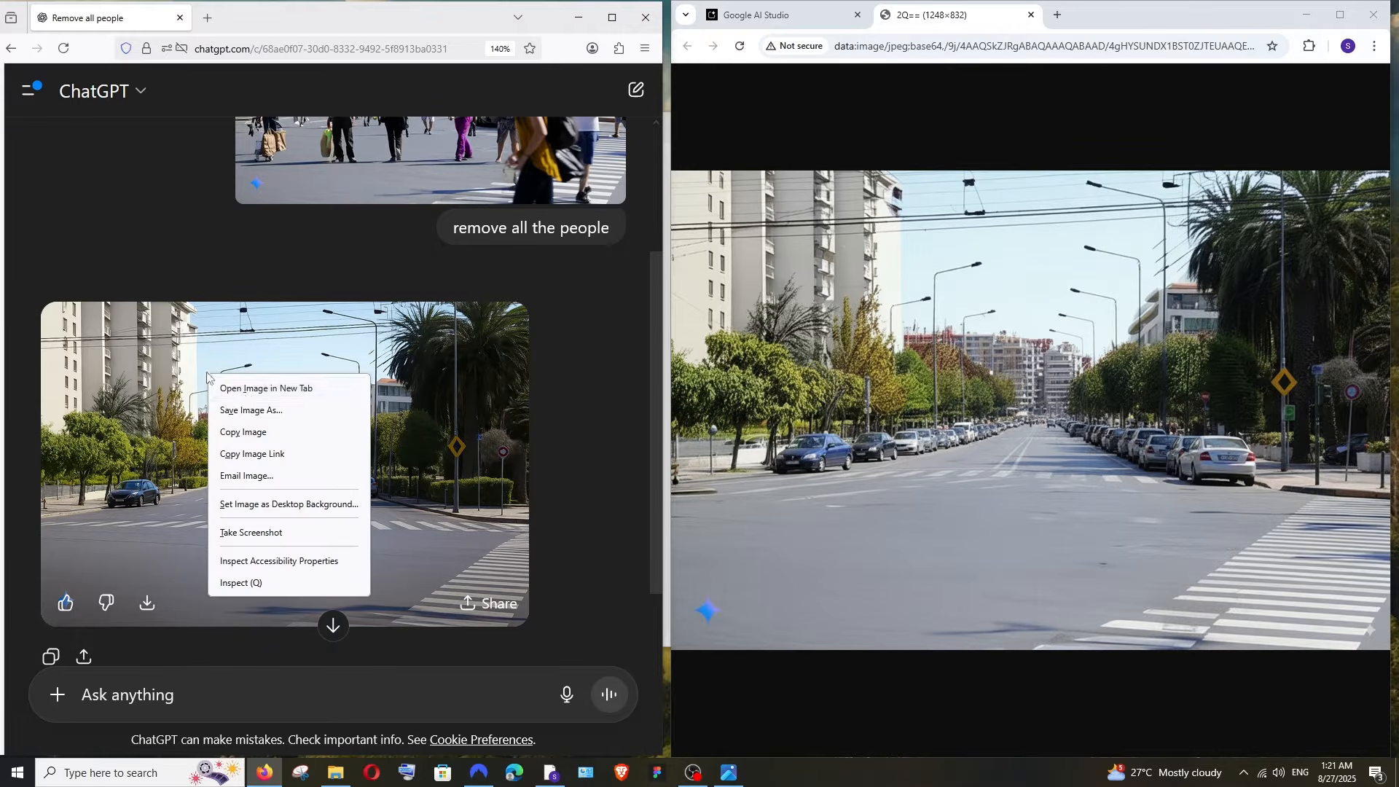
{"action": "left_click", "coordinate": [262, 384]}
{"action": "key", "text": "ctrl+Tab"}
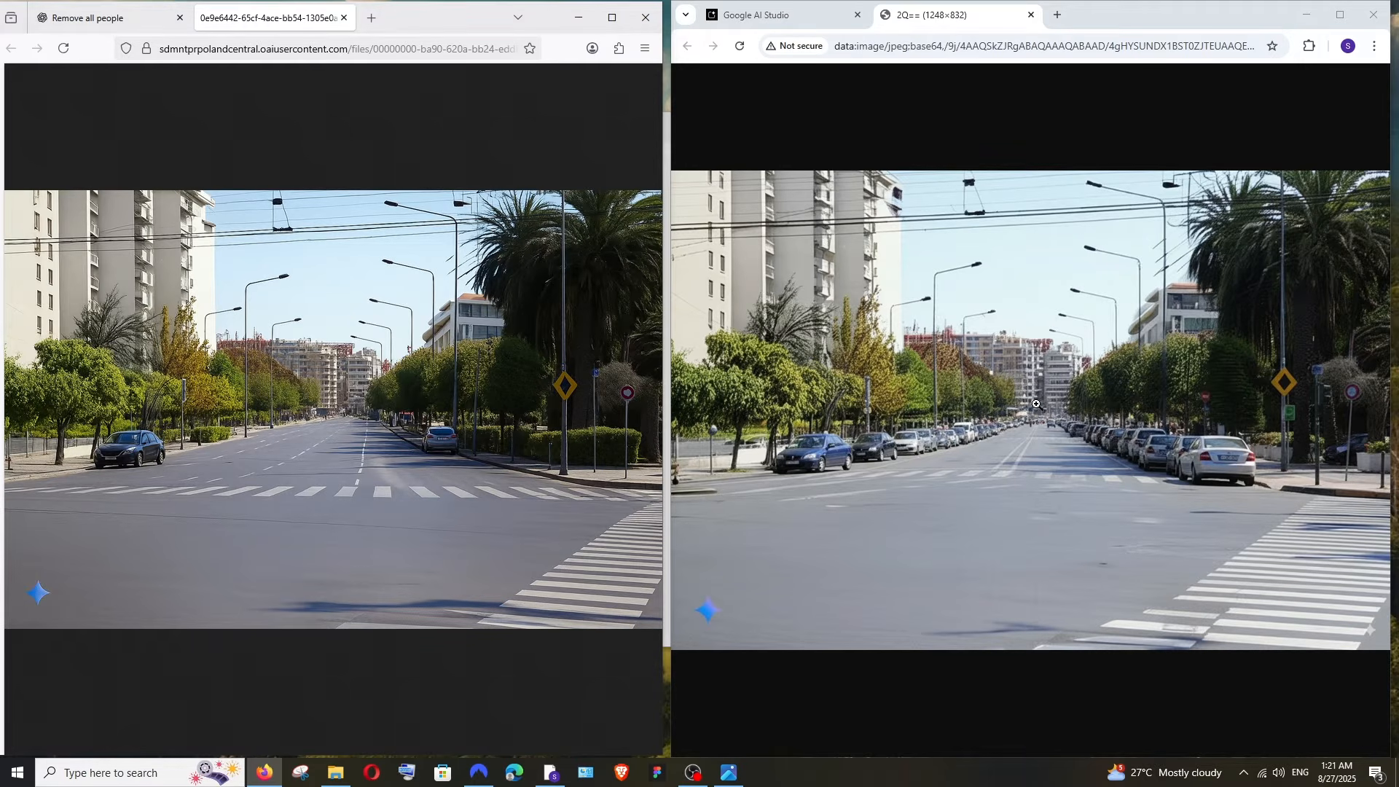
{"action": "left_click", "coordinate": [728, 772]}
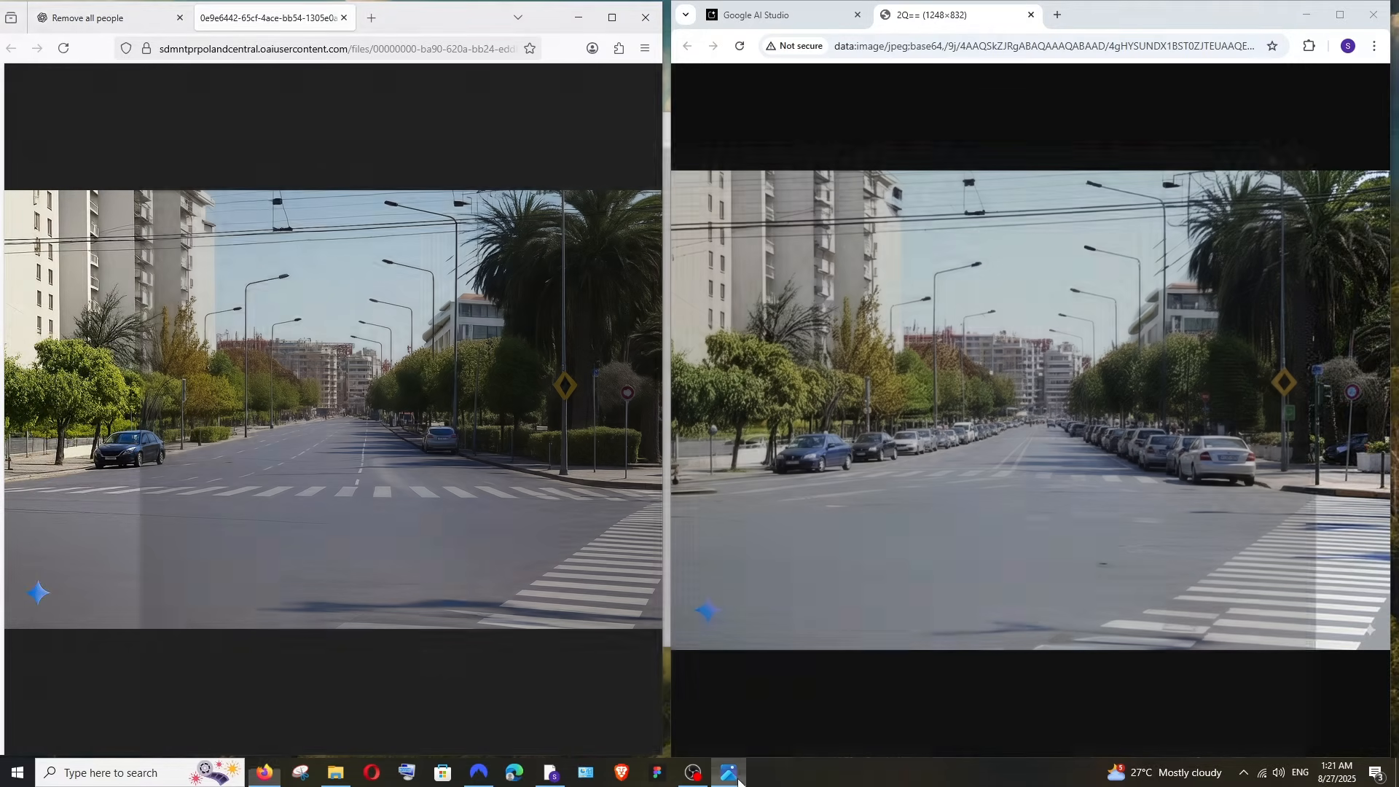
{"action": "key", "text": "alt+Tab"}
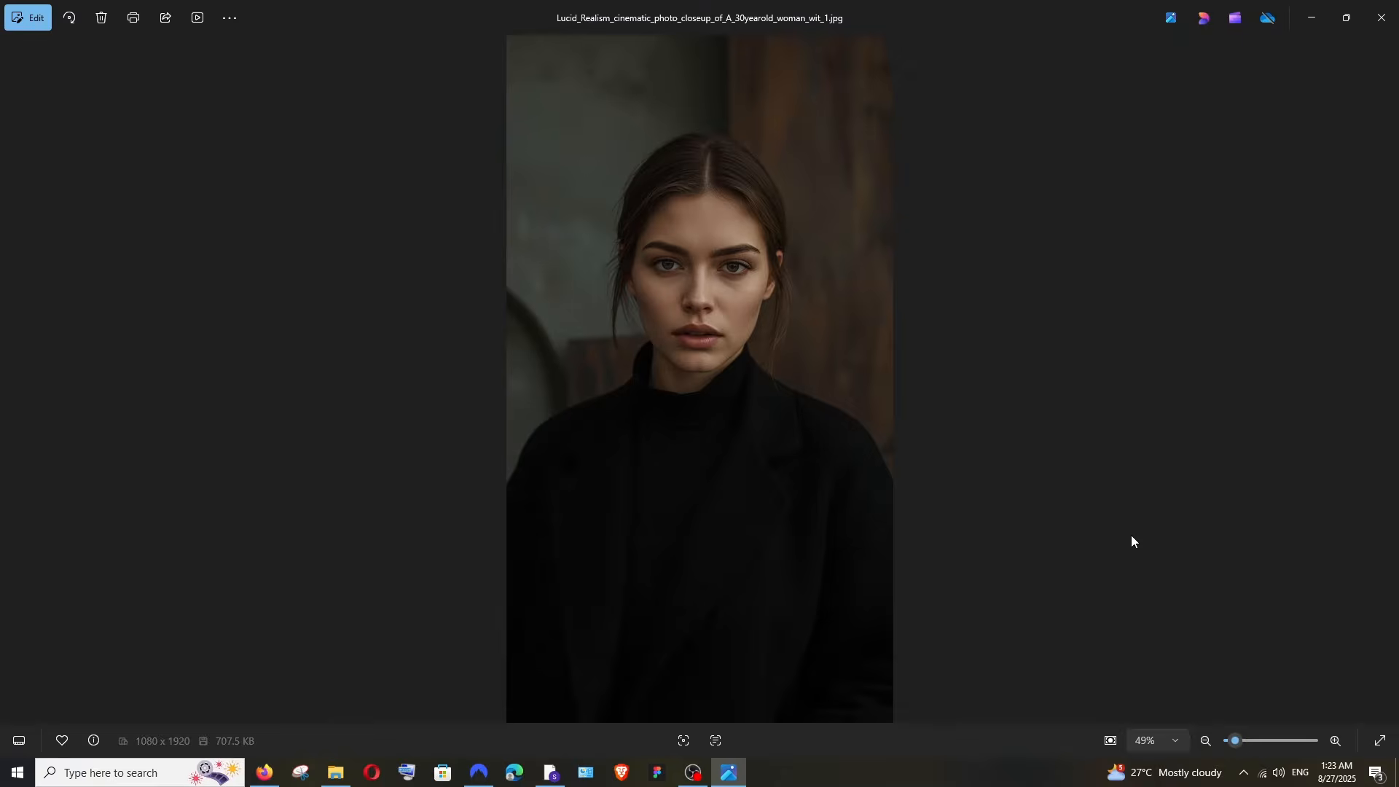
Review the source portrait of the woman in black alongside the "make her wear it" prompts prepared in ChatGPT and Google AI Studio
{"action": "left_click", "coordinate": [1312, 19]}
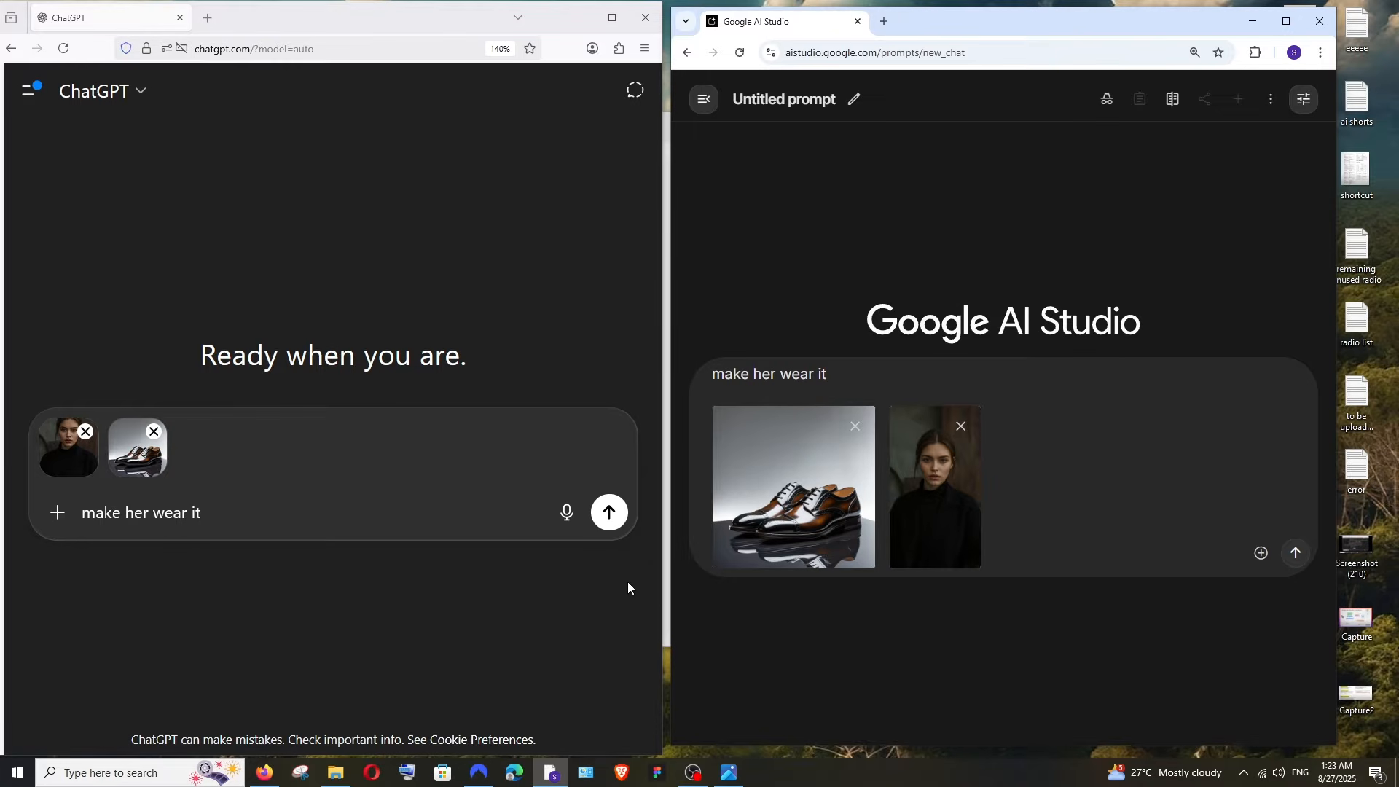
{"action": "left_click", "coordinate": [730, 773]}
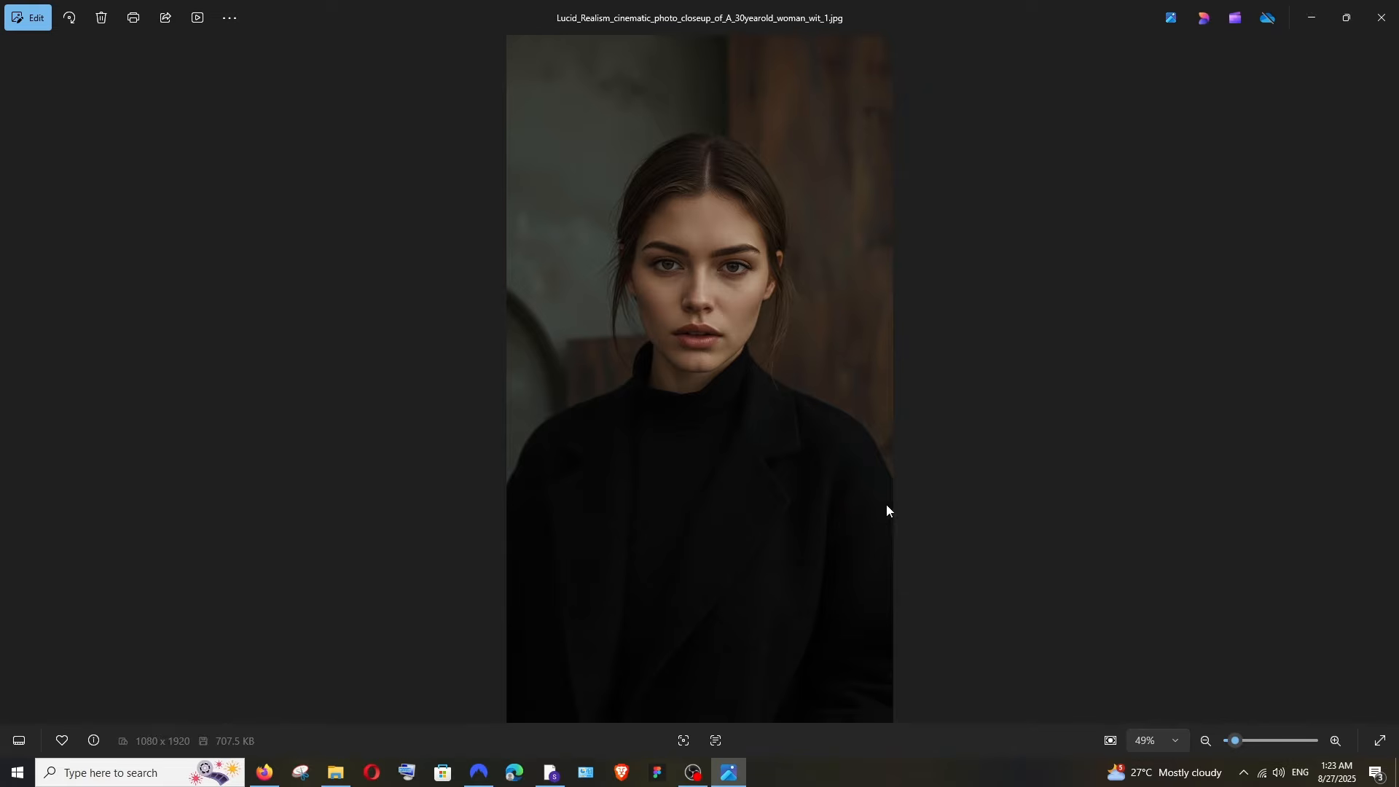
{"action": "left_click", "coordinate": [1304, 33]}
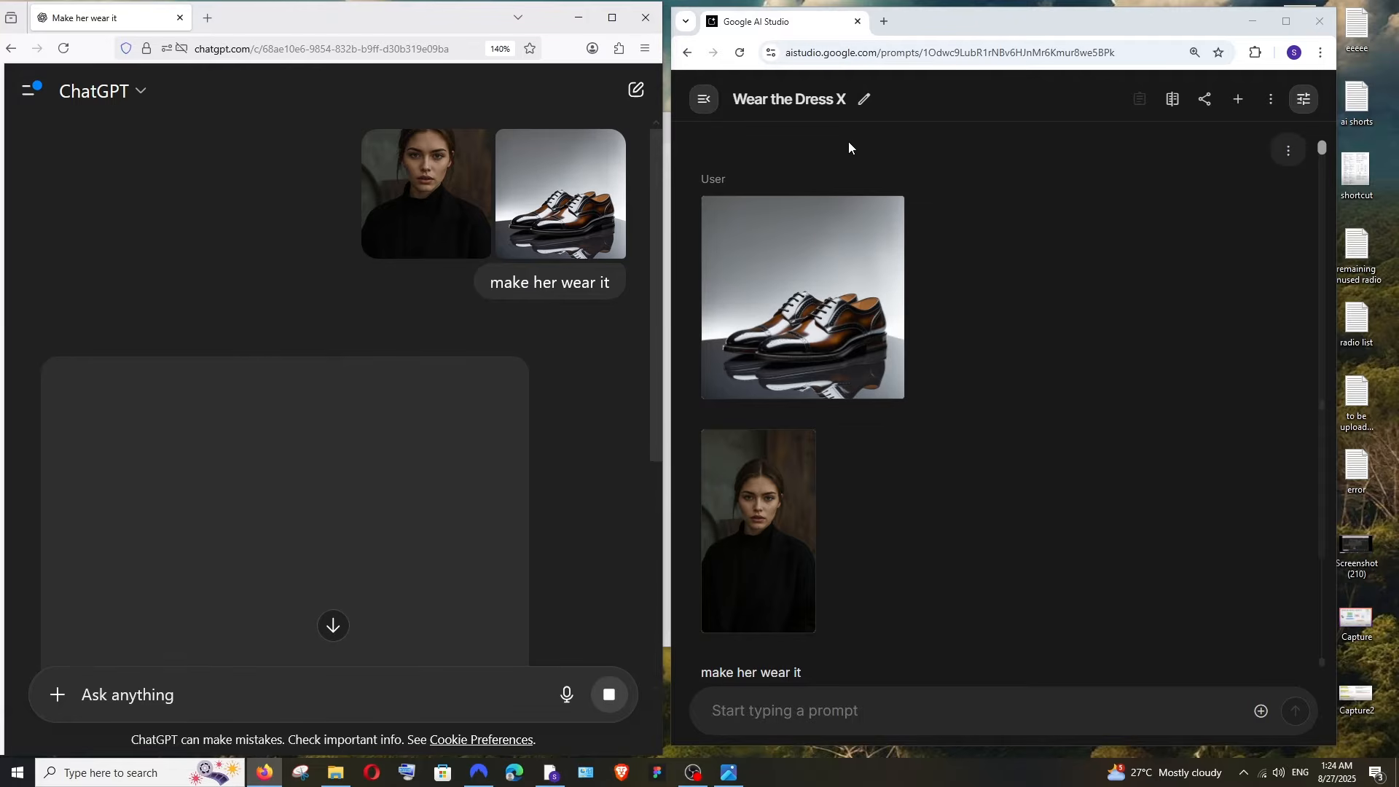
Open ChatGPT's generated image for the "make her wear it" prompt in a new tab and view it at full size
{"action": "mouse_move", "coordinate": [867, 207]}
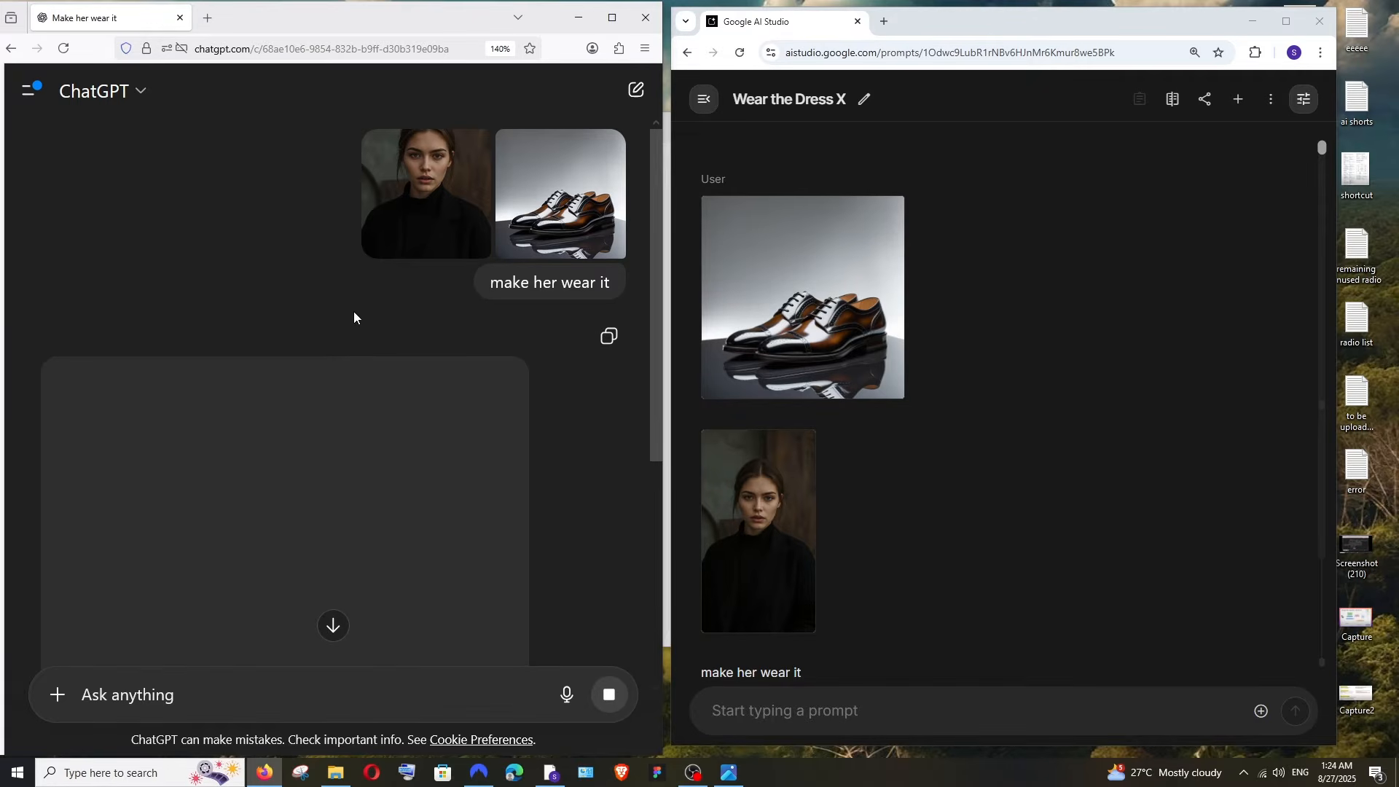
{"action": "right_click", "coordinate": [253, 449]}
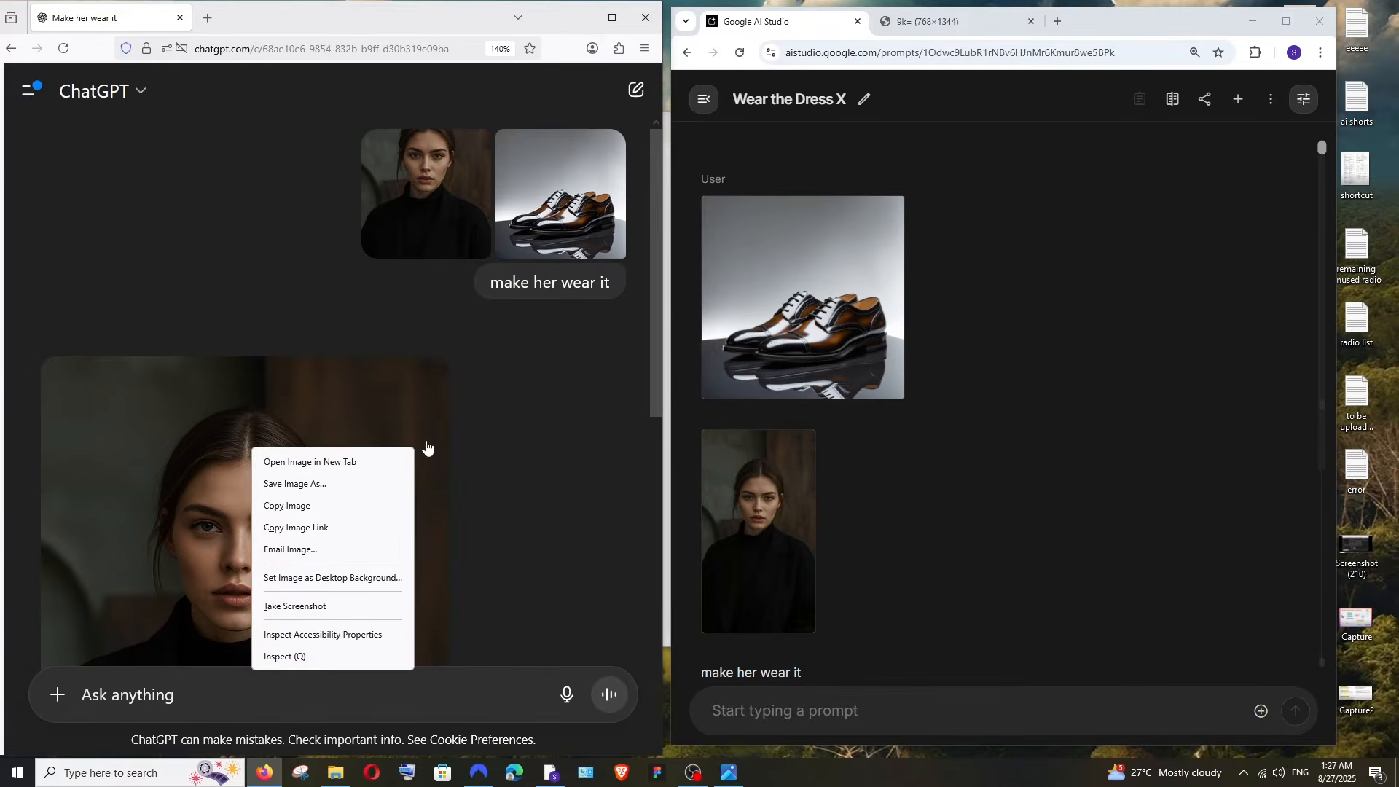
{"action": "left_click", "coordinate": [320, 462]}
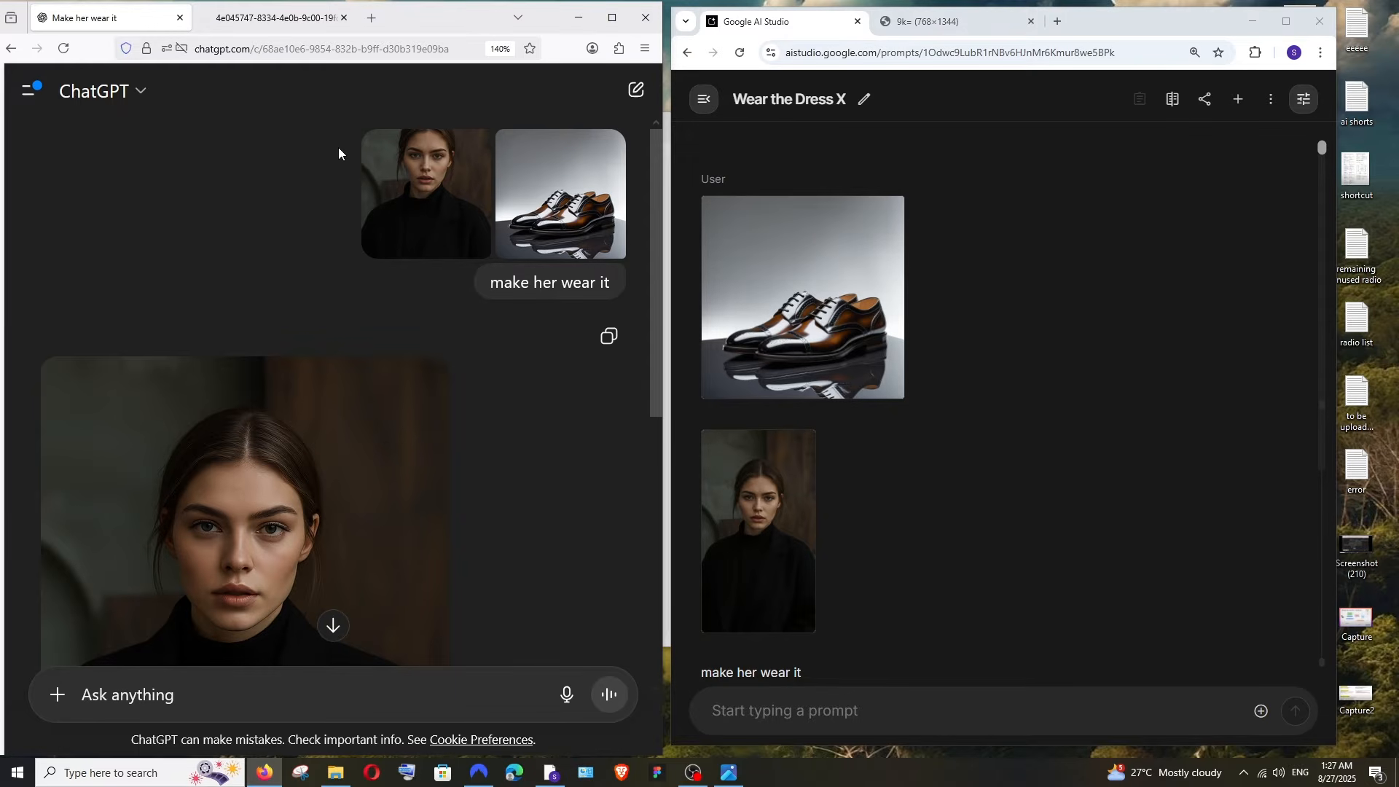
{"action": "left_click", "coordinate": [260, 22]}
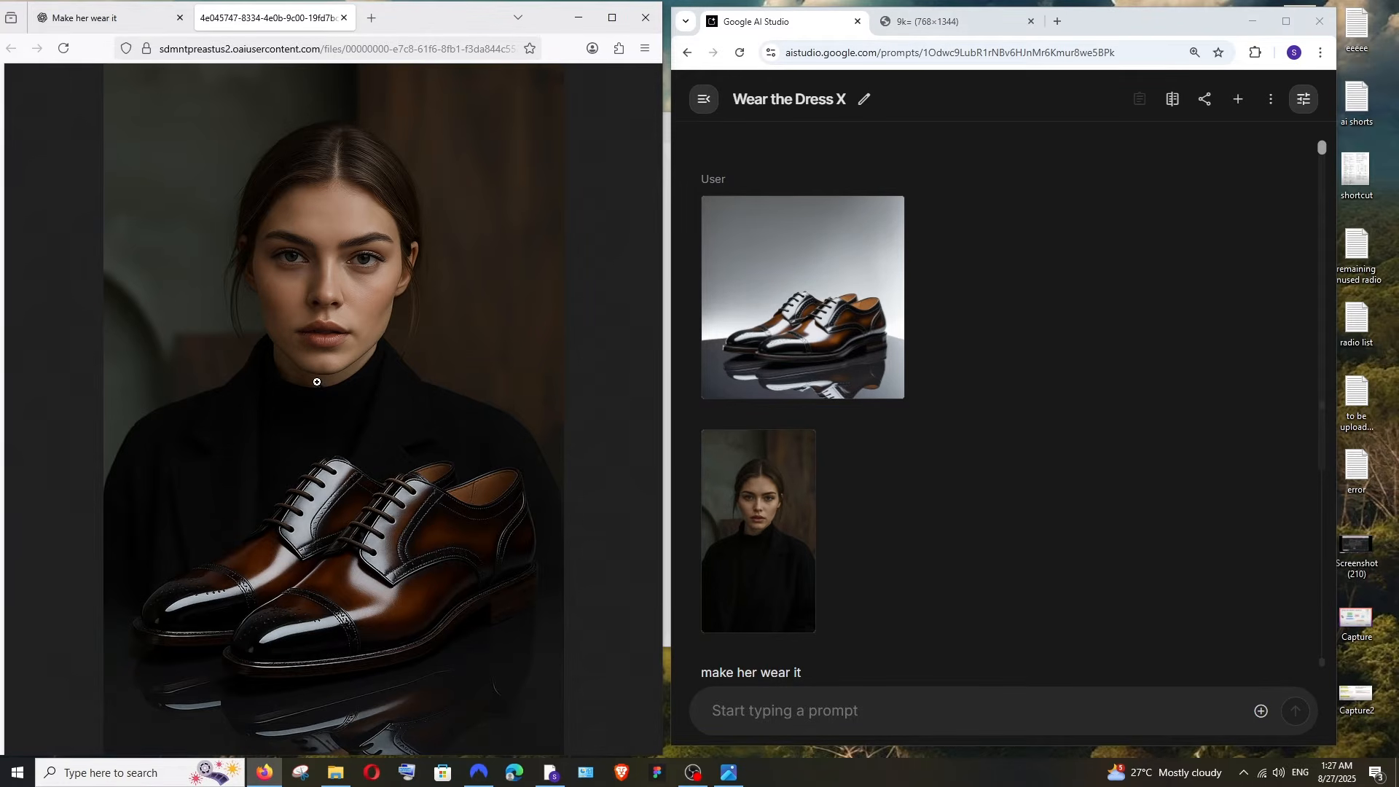
Compare ChatGPT's full-size "make her wear it" image with the source portrait and shoe photo in its conversation
{"action": "left_click", "coordinate": [139, 24]}
{"action": "scroll", "coordinate": [437, 336], "scroll_direction": "down", "scroll_amount": 5}
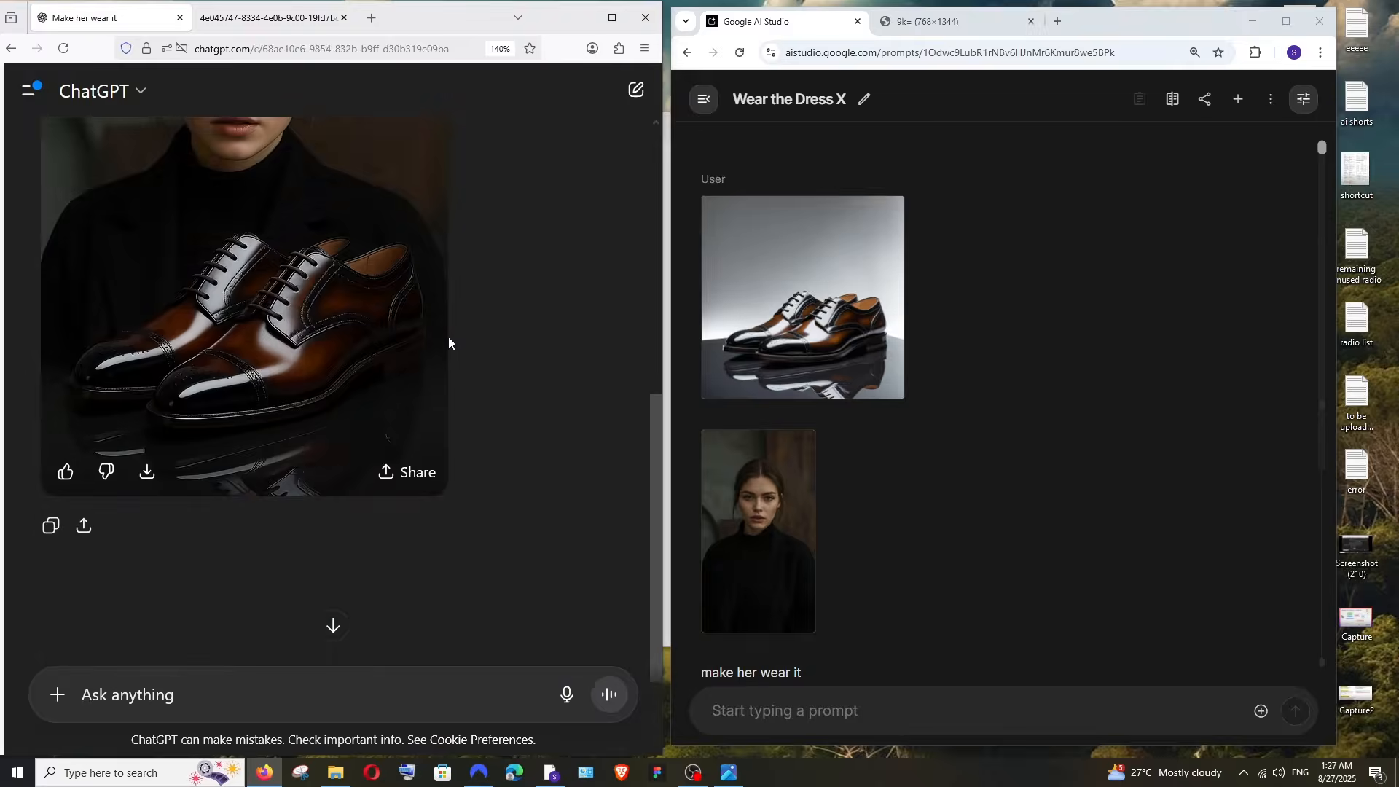
{"action": "scroll", "coordinate": [425, 400], "scroll_direction": "up", "scroll_amount": 5}
{"action": "left_click", "coordinate": [396, 206]}
{"action": "left_click", "coordinate": [584, 362]}
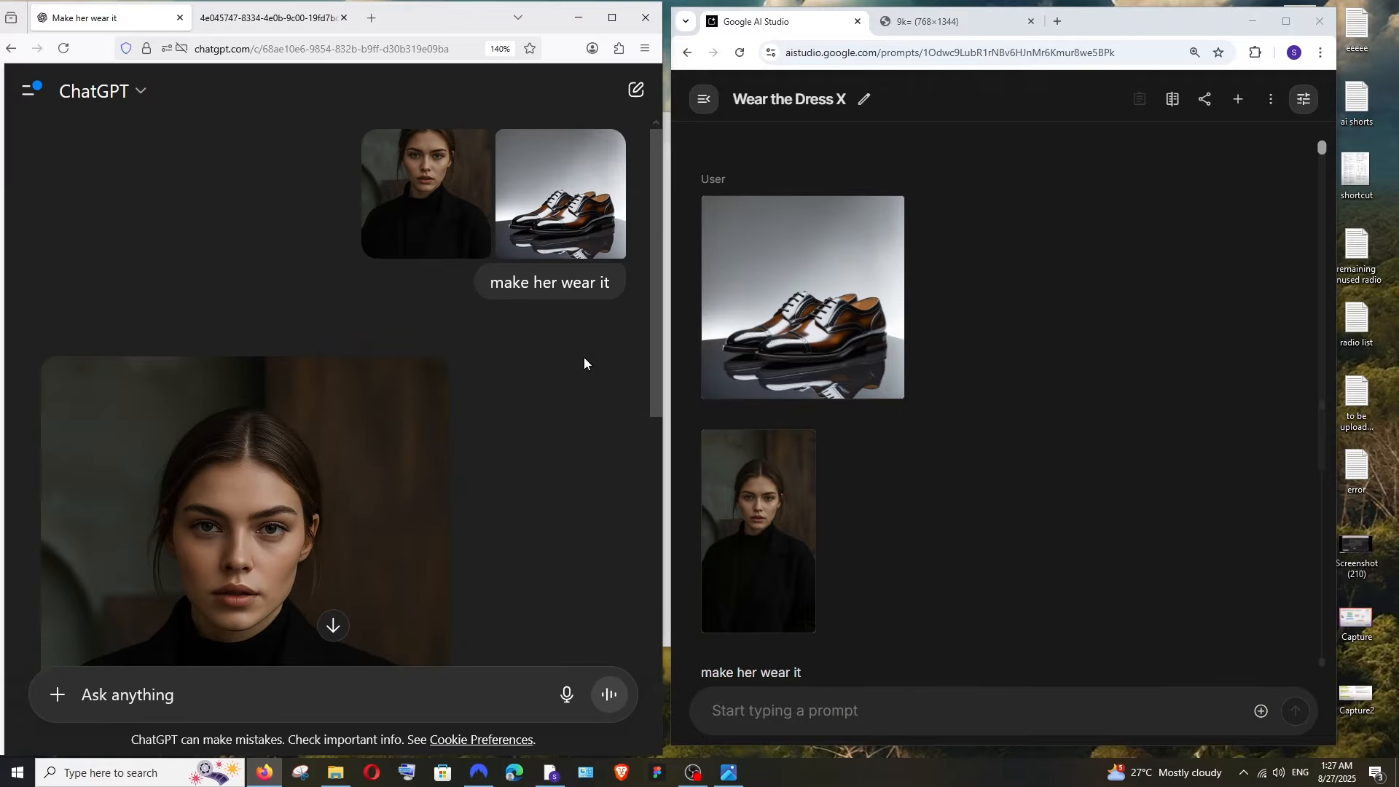
{"action": "left_click", "coordinate": [270, 18]}
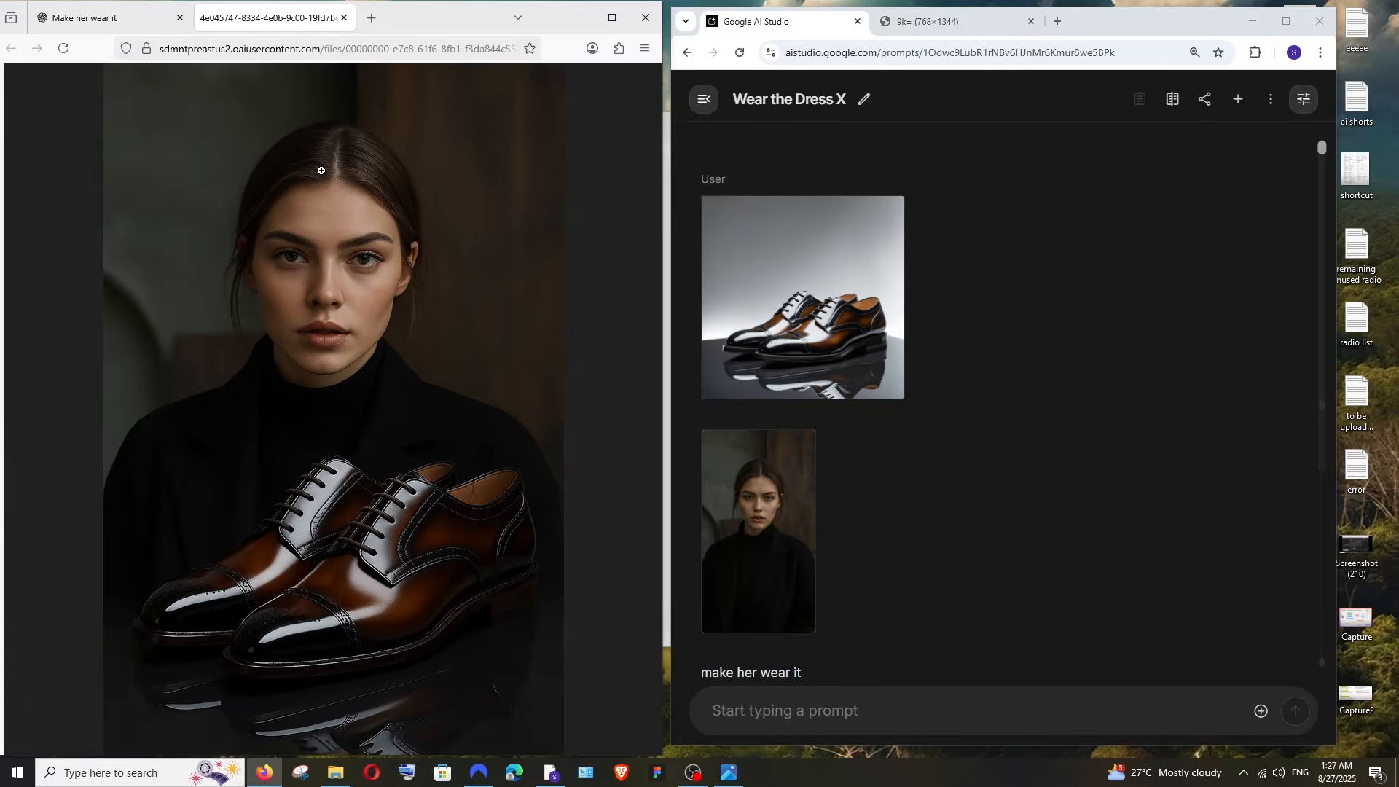
{"action": "left_click", "coordinate": [109, 18]}
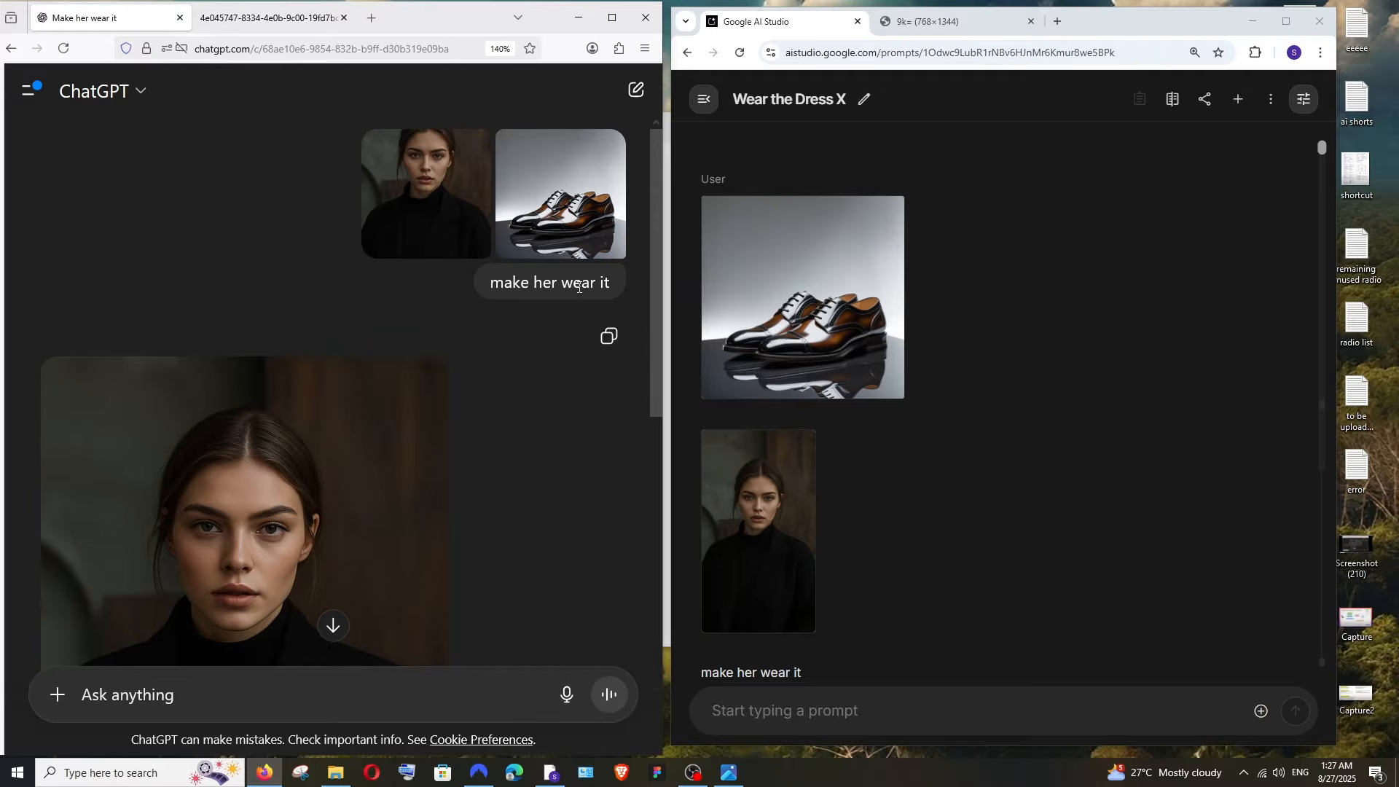
{"action": "left_click", "coordinate": [251, 28]}
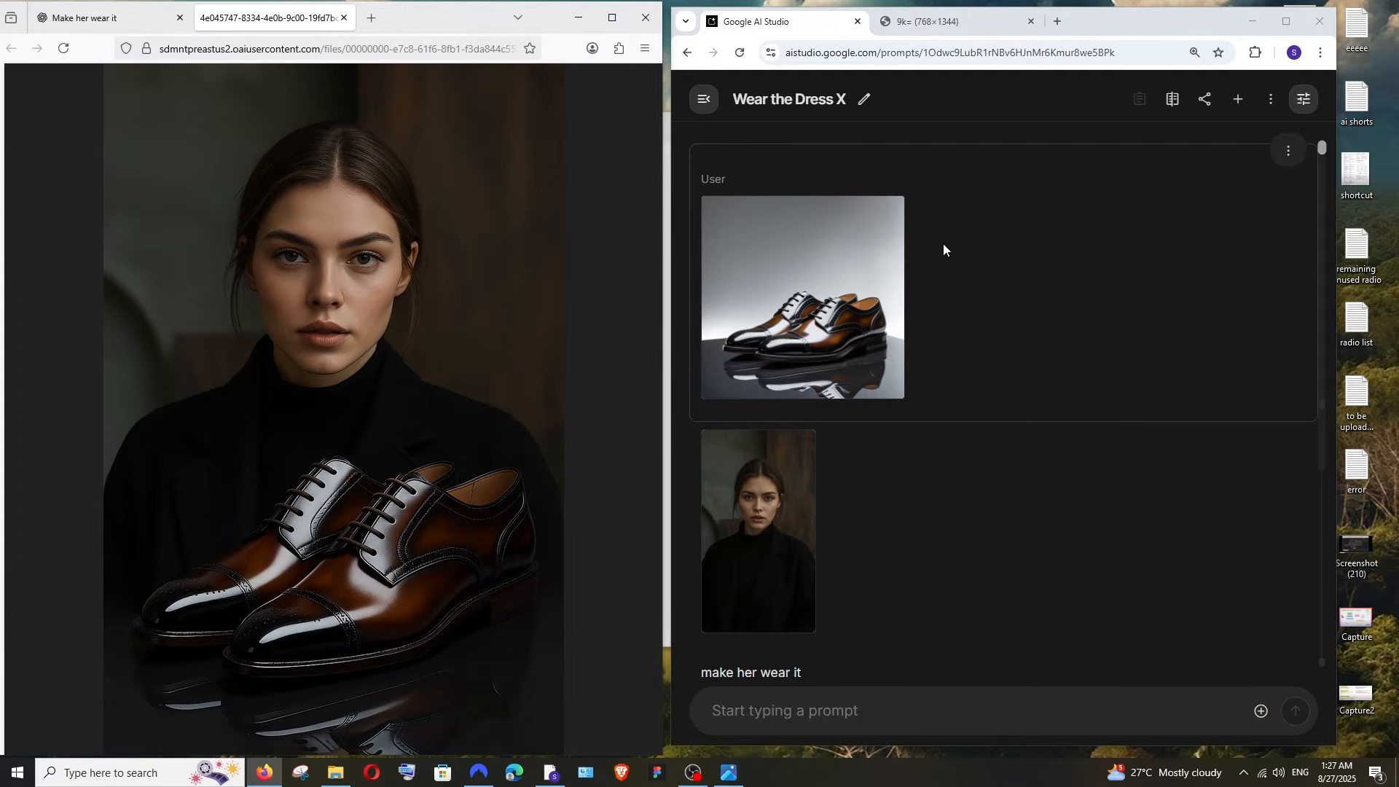
Place the original portrait over ChatGPT's image and compare it with AI Studio's full-size result, checking the face and the shoes up close
{"action": "left_click", "coordinate": [972, 31]}
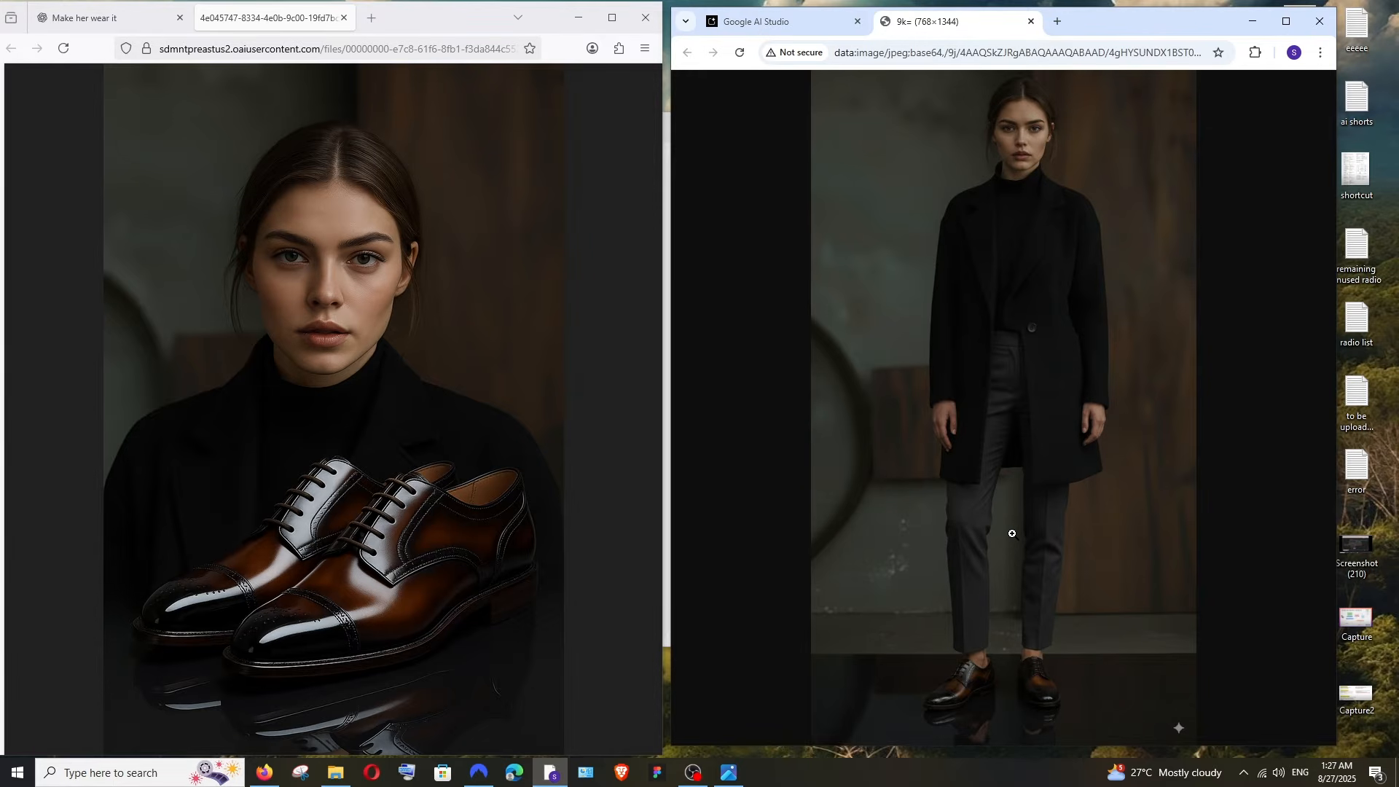
{"action": "left_click", "coordinate": [738, 778]}
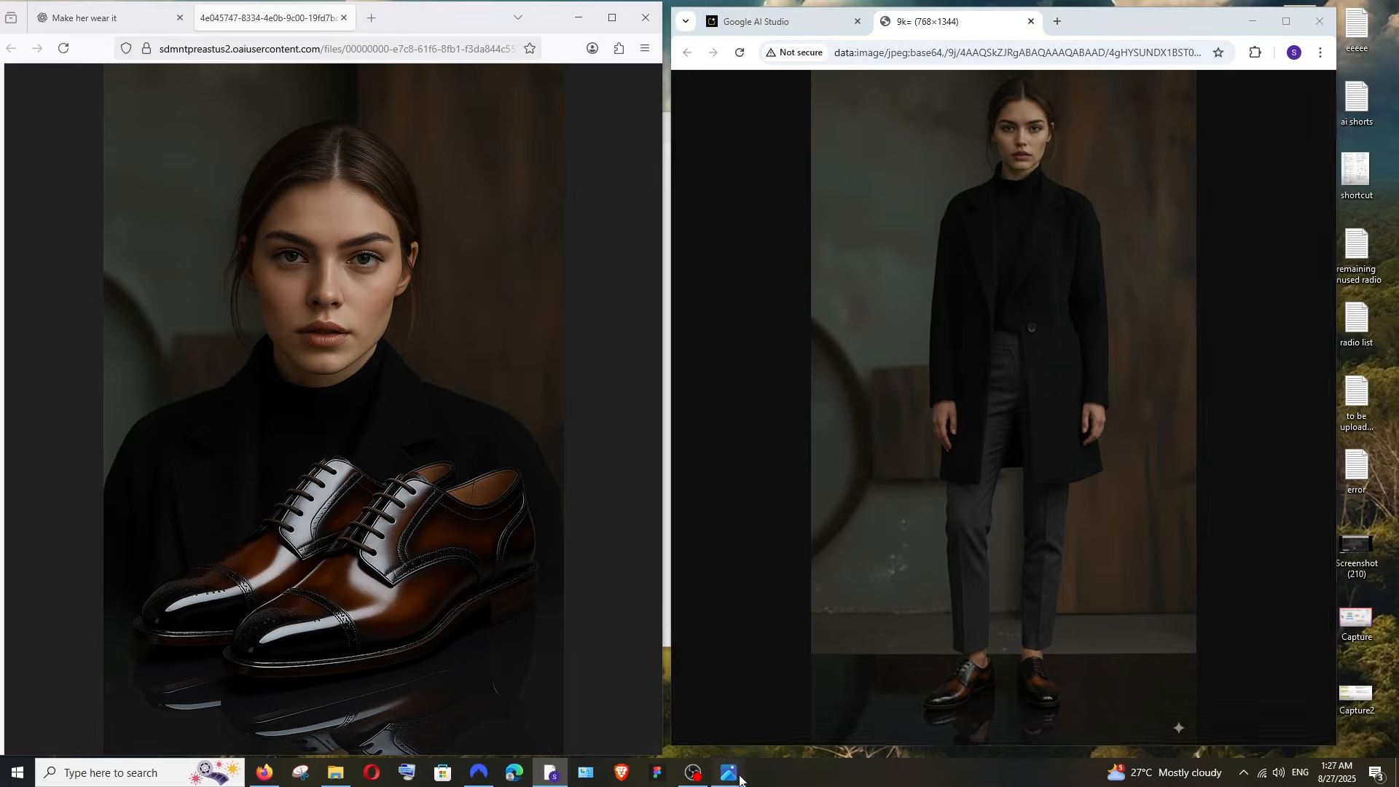
{"action": "left_click_drag", "start_coordinate": [952, 16], "coordinate": [368, 55]}
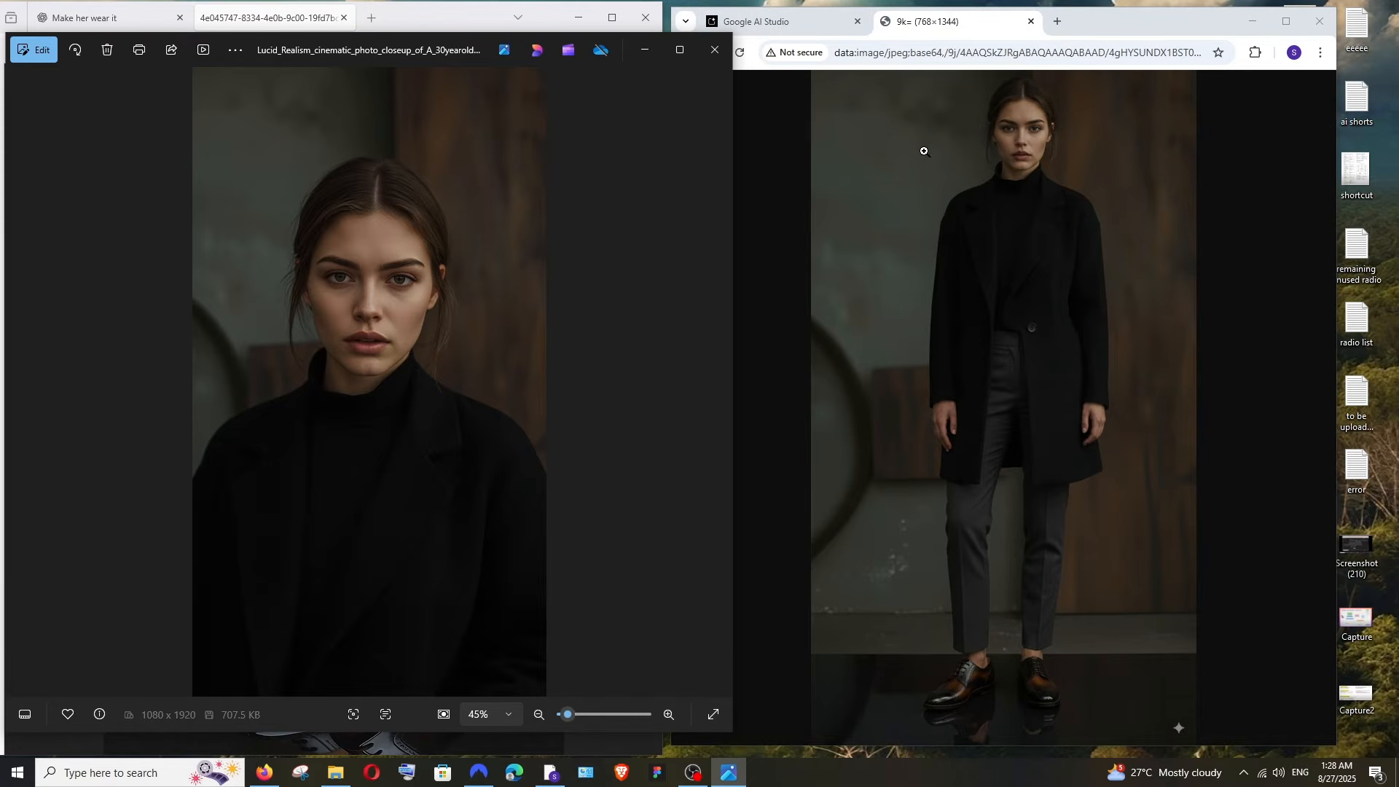
{"action": "left_click", "coordinate": [966, 181]}
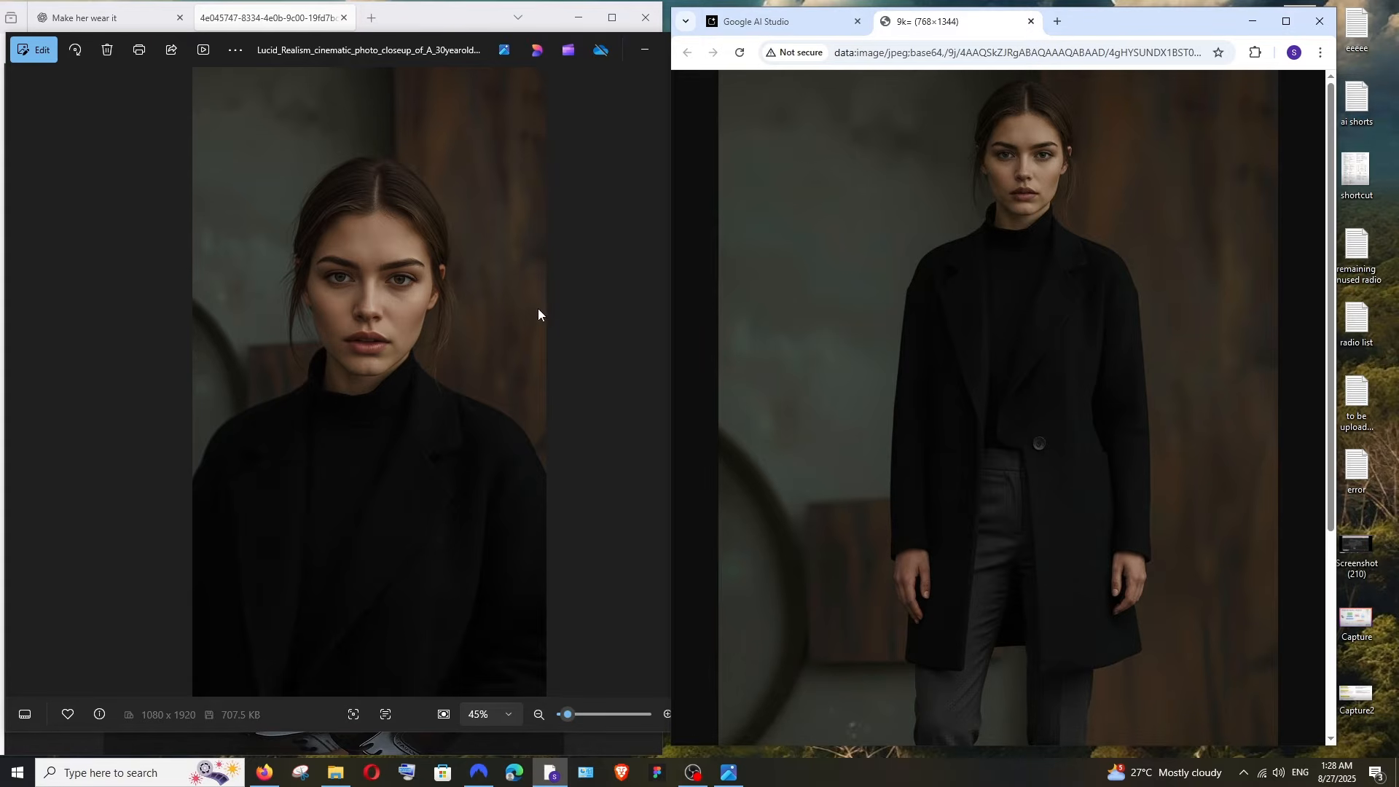
{"action": "left_click", "coordinate": [997, 222]}
{"action": "left_click", "coordinate": [1008, 683]}
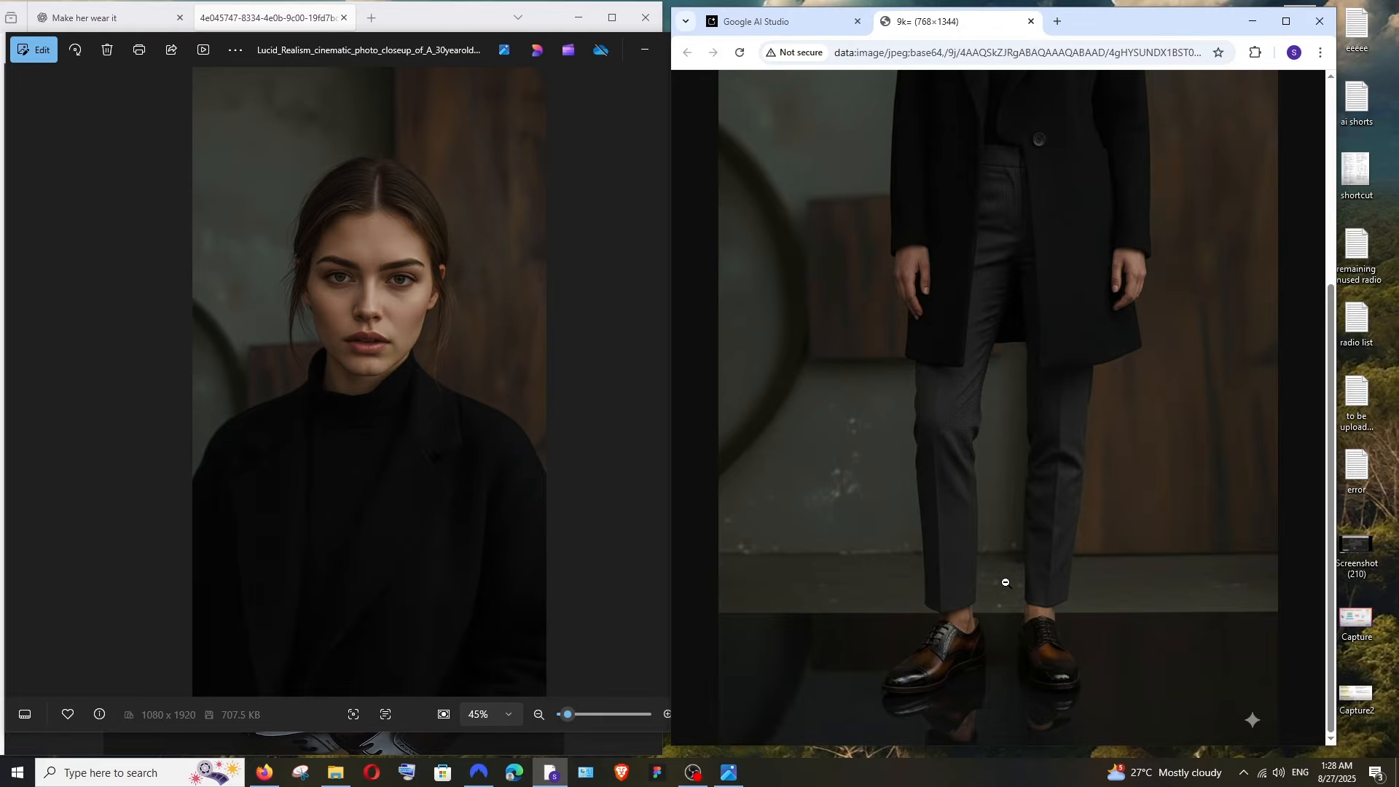
Enlarge the source shoe photo in the AI Studio conversation, examine the shoes' toe and lace details, and close the preview
{"action": "left_click", "coordinate": [815, 23]}
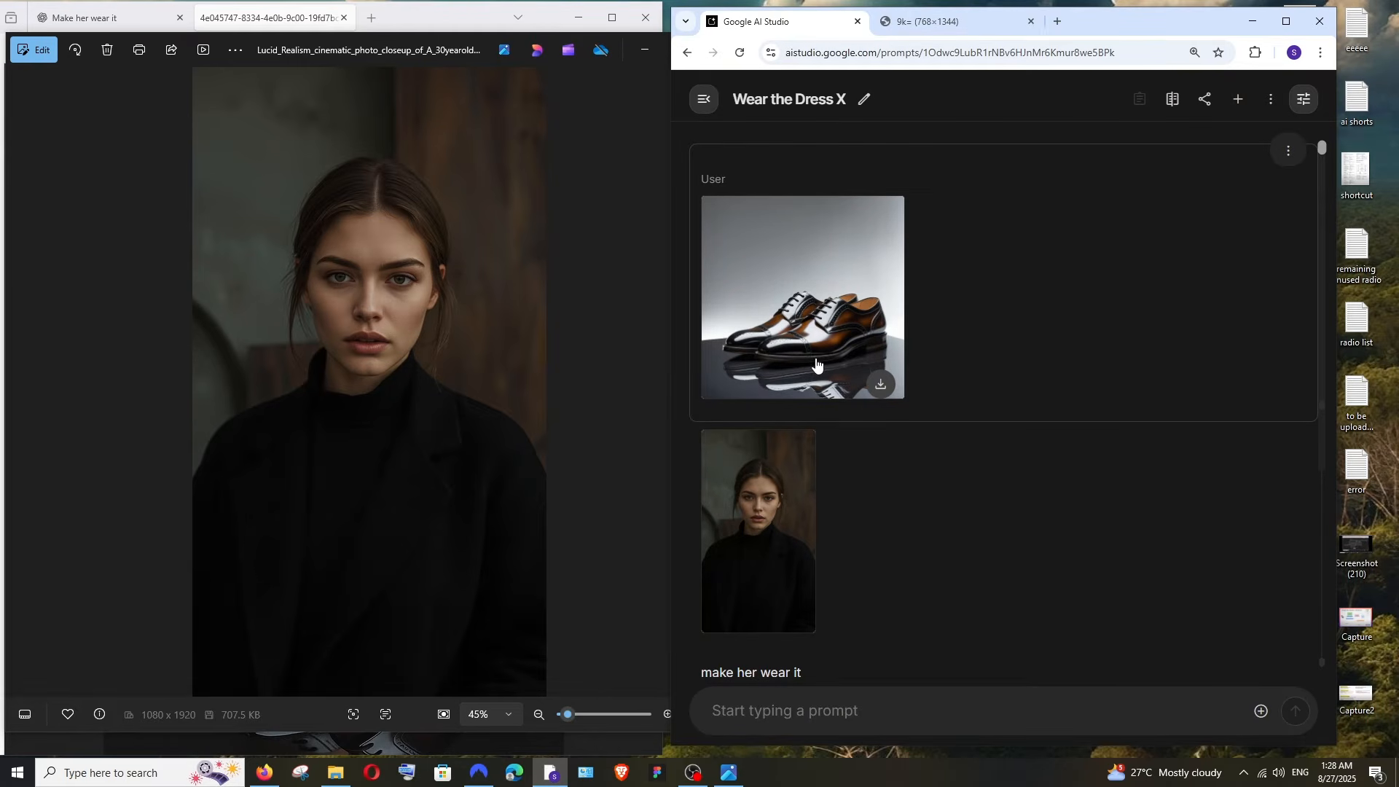
{"action": "left_click", "coordinate": [785, 377]}
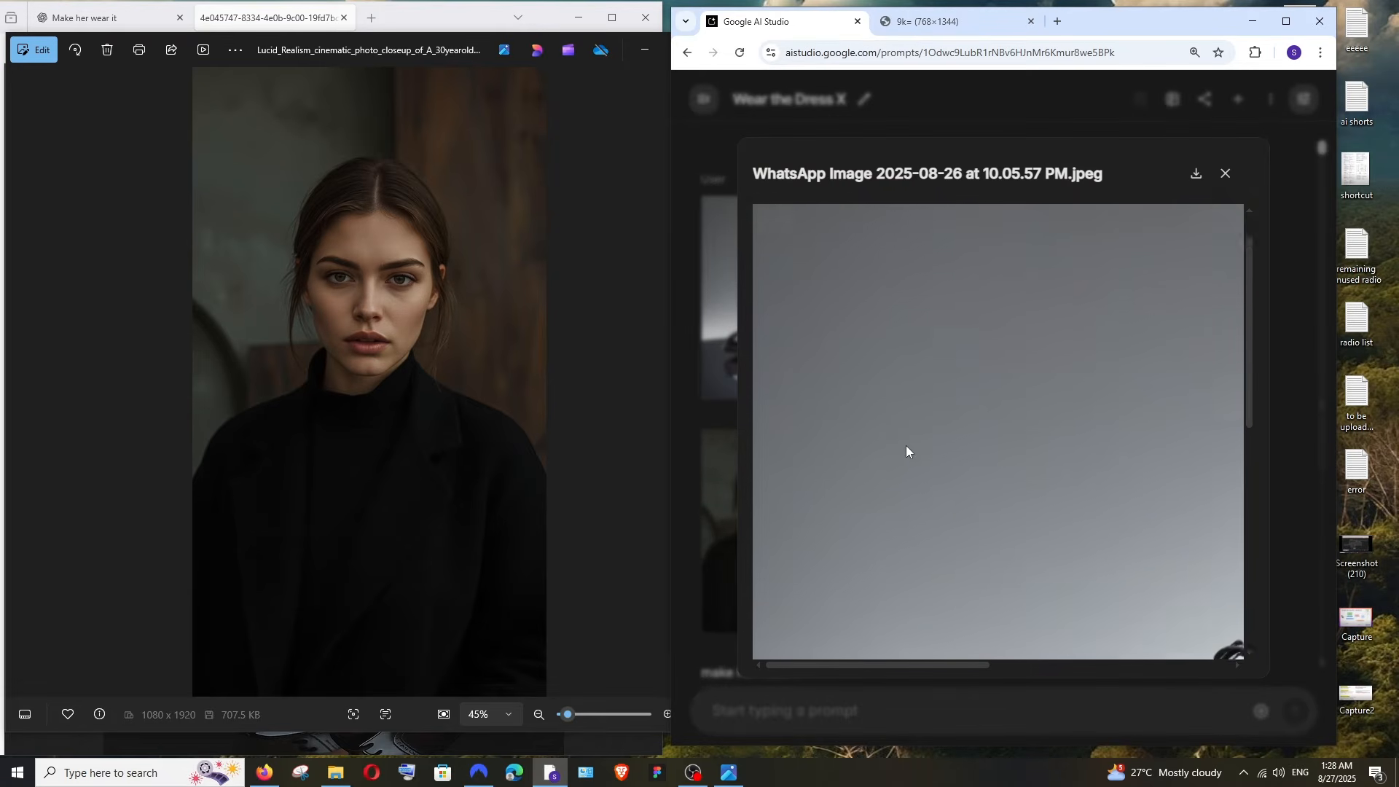
{"action": "left_click_drag", "start_coordinate": [897, 665], "coordinate": [933, 667]}
{"action": "scroll", "coordinate": [979, 500], "scroll_direction": "down", "scroll_amount": 3}
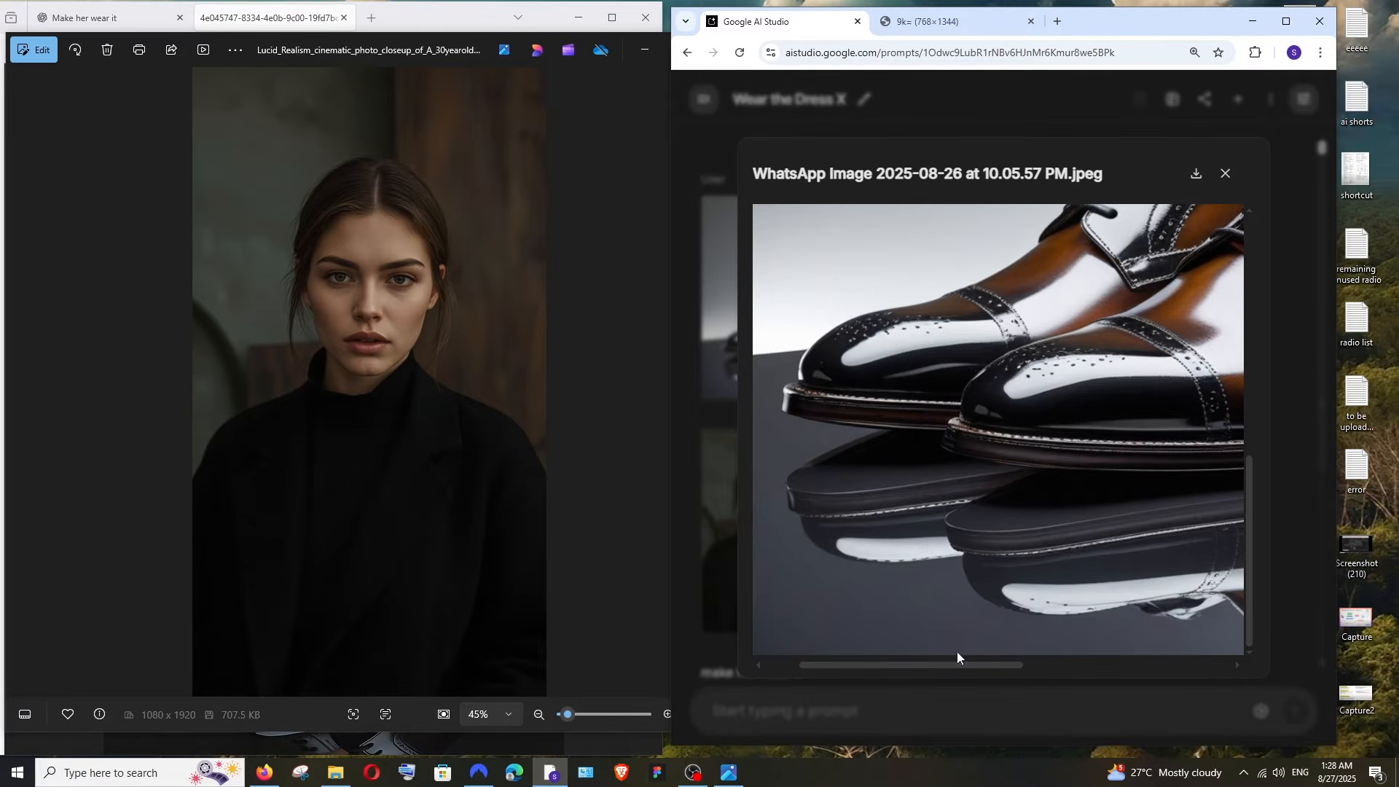
{"action": "left_click_drag", "start_coordinate": [957, 663], "coordinate": [1065, 663]}
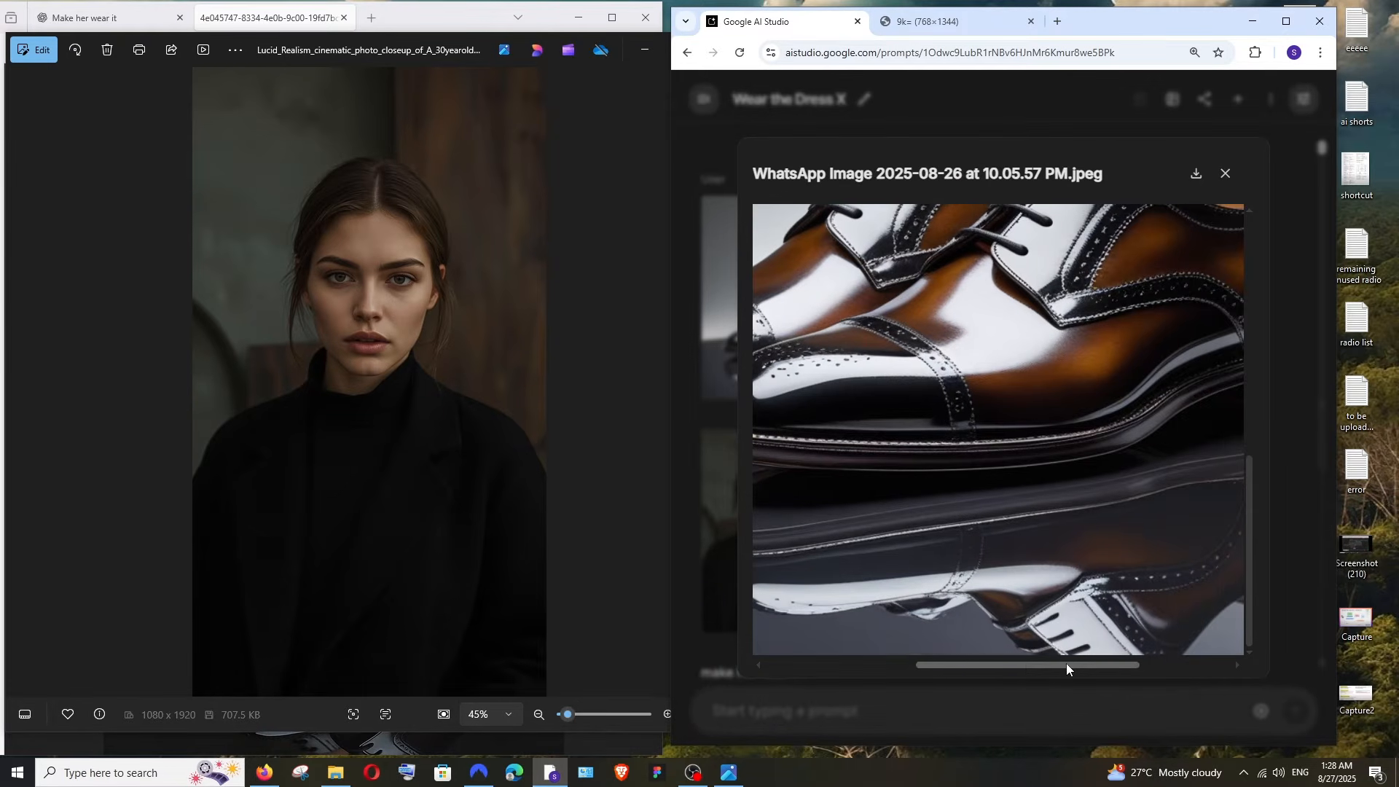
{"action": "left_click", "coordinate": [1289, 463]}
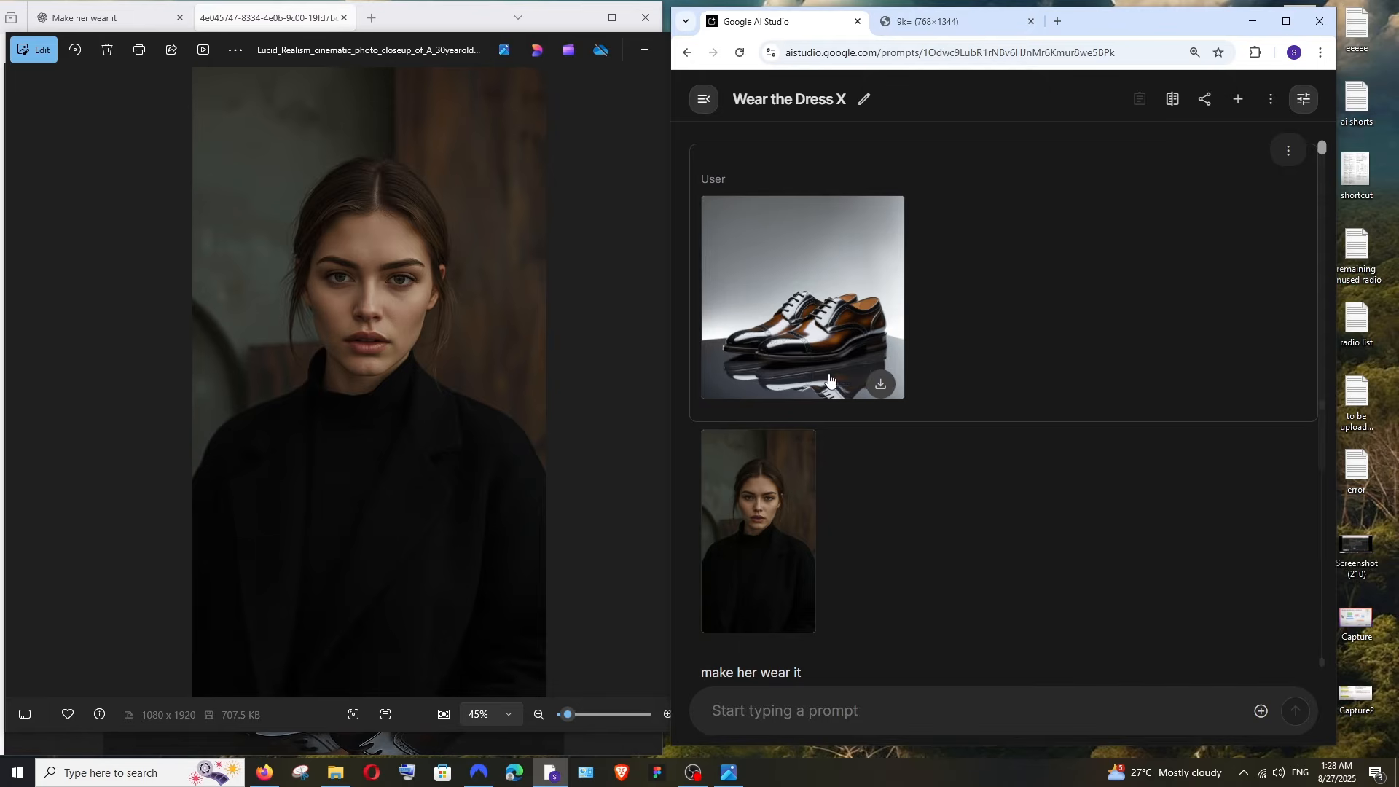
Check the worn shoes in AI Studio's generated image up close and at full height against the source shoe photo
{"action": "left_click", "coordinate": [917, 37]}
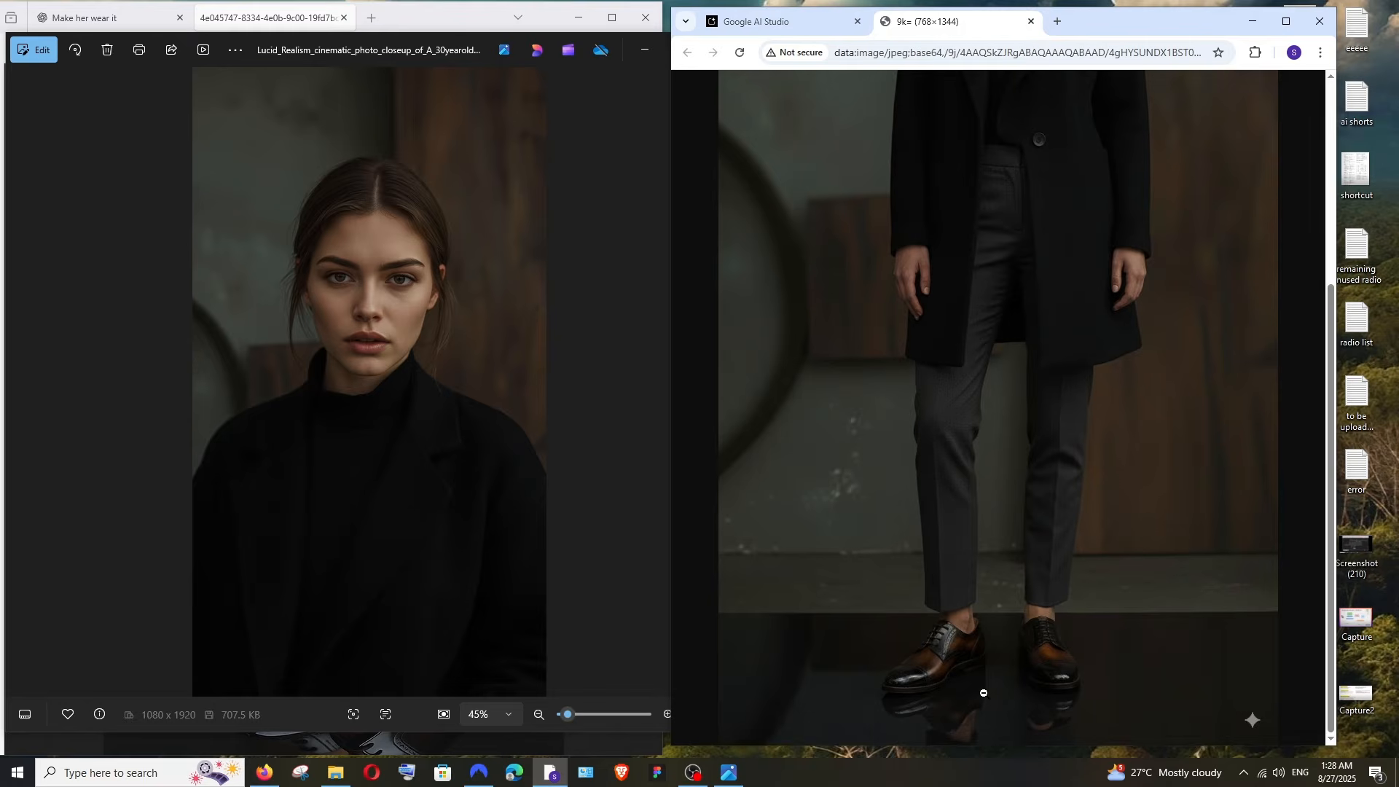
{"action": "left_click", "coordinate": [999, 667]}
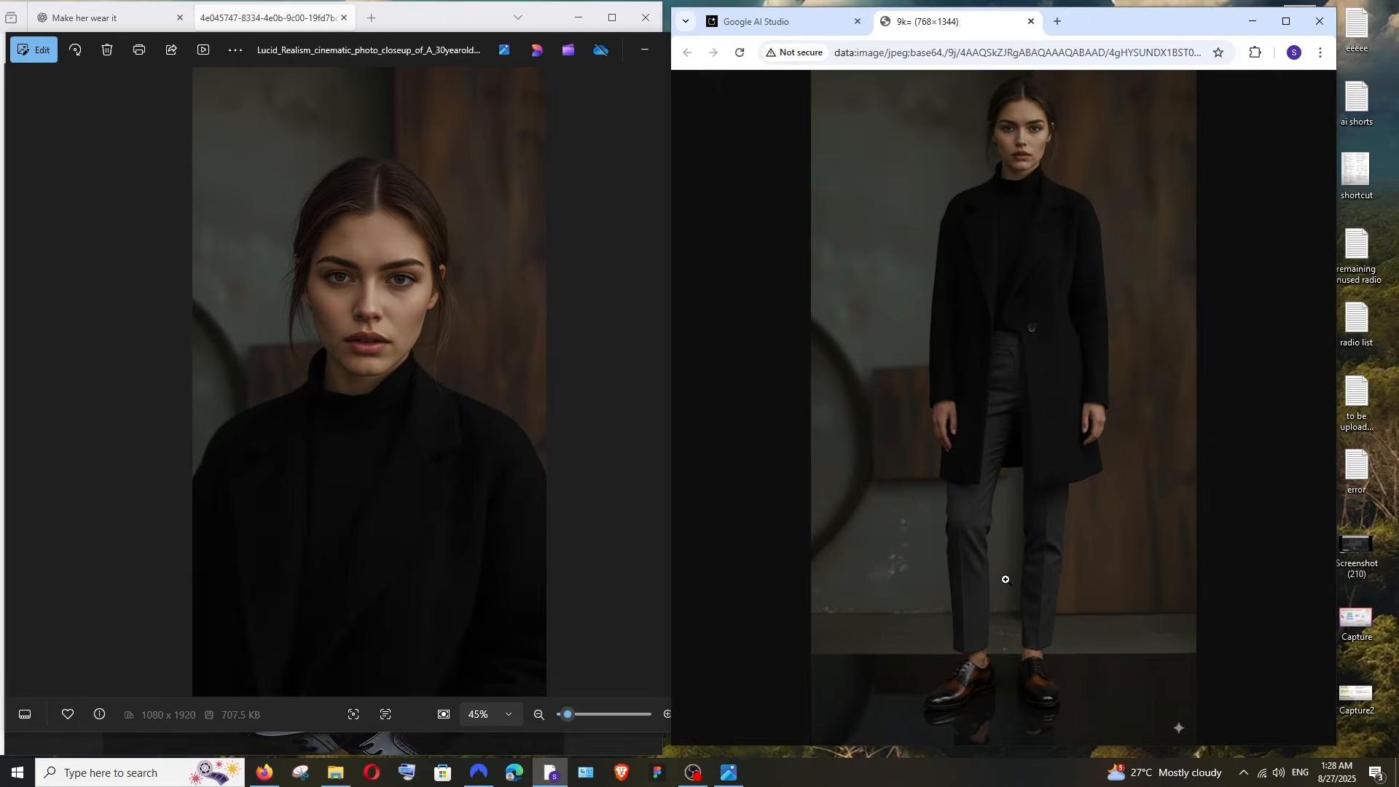
{"action": "left_click", "coordinate": [1005, 649]}
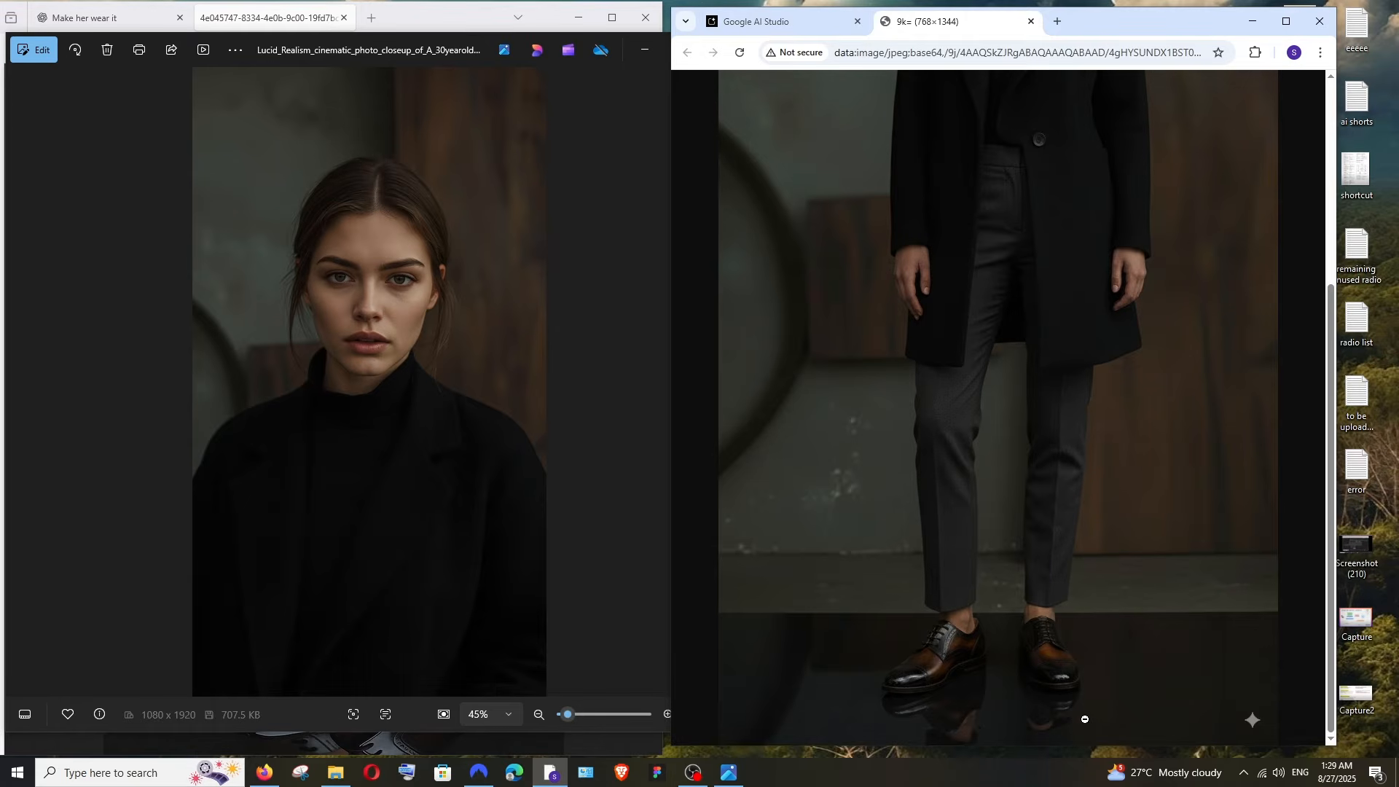
{"action": "left_click", "coordinate": [999, 495]}
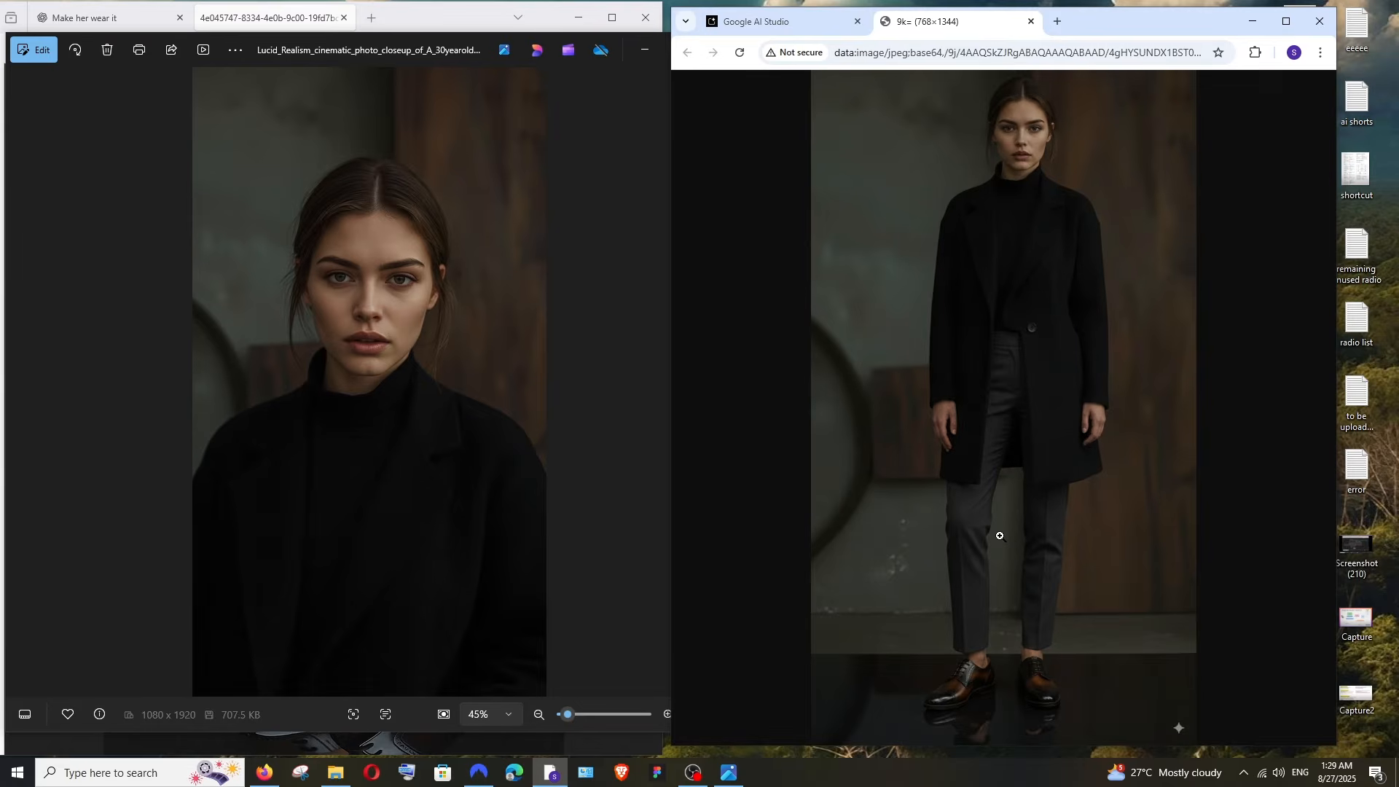
{"action": "left_click", "coordinate": [776, 24]}
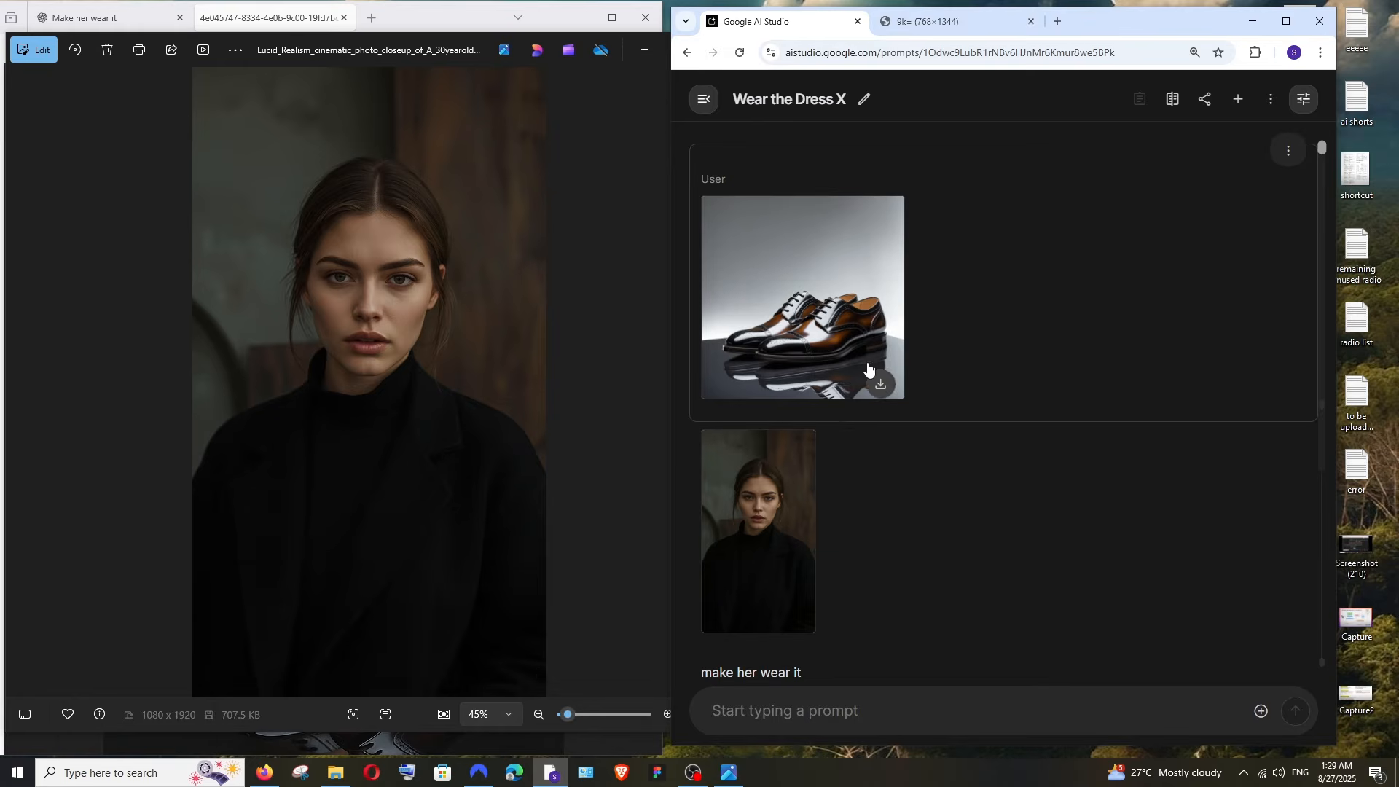
{"action": "left_click", "coordinate": [919, 25]}
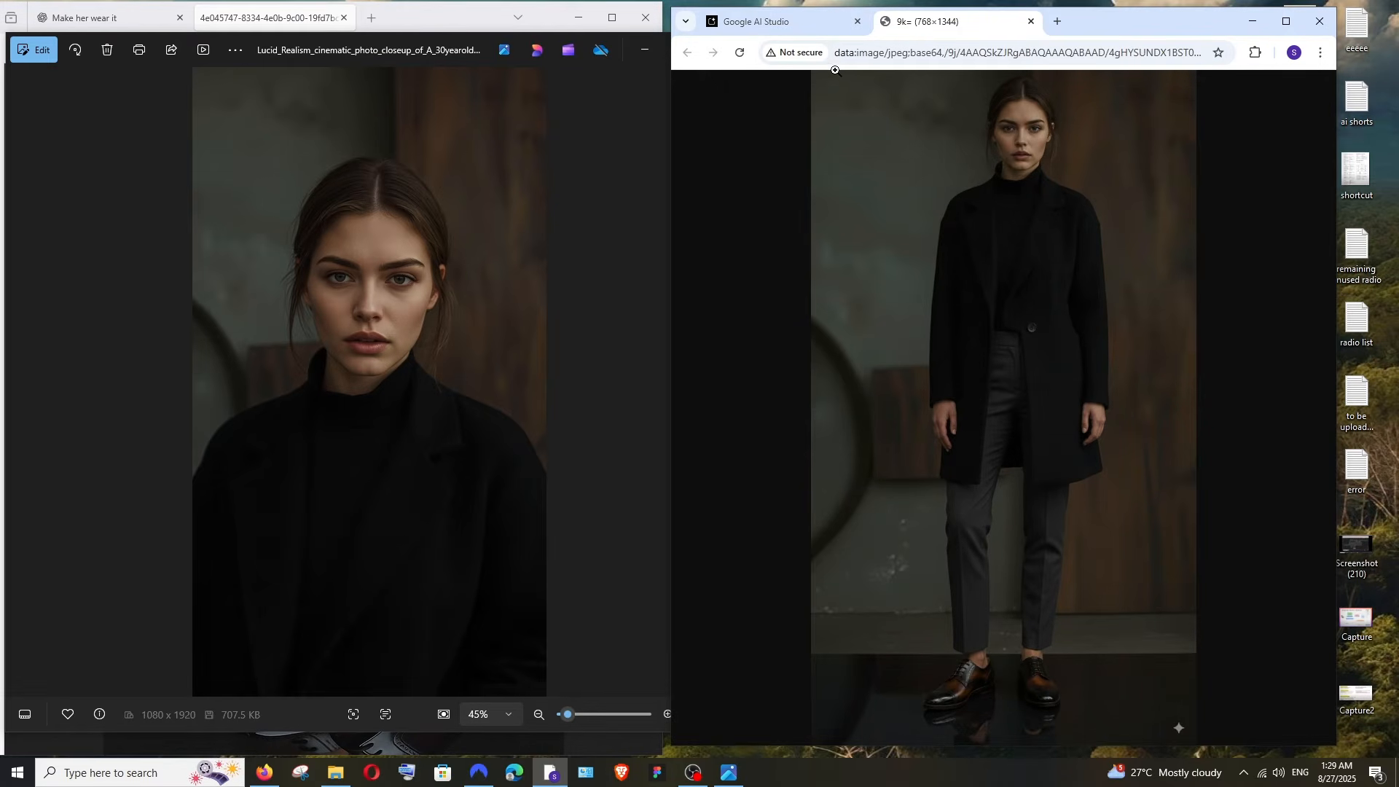
{"action": "left_click", "coordinate": [807, 29]}
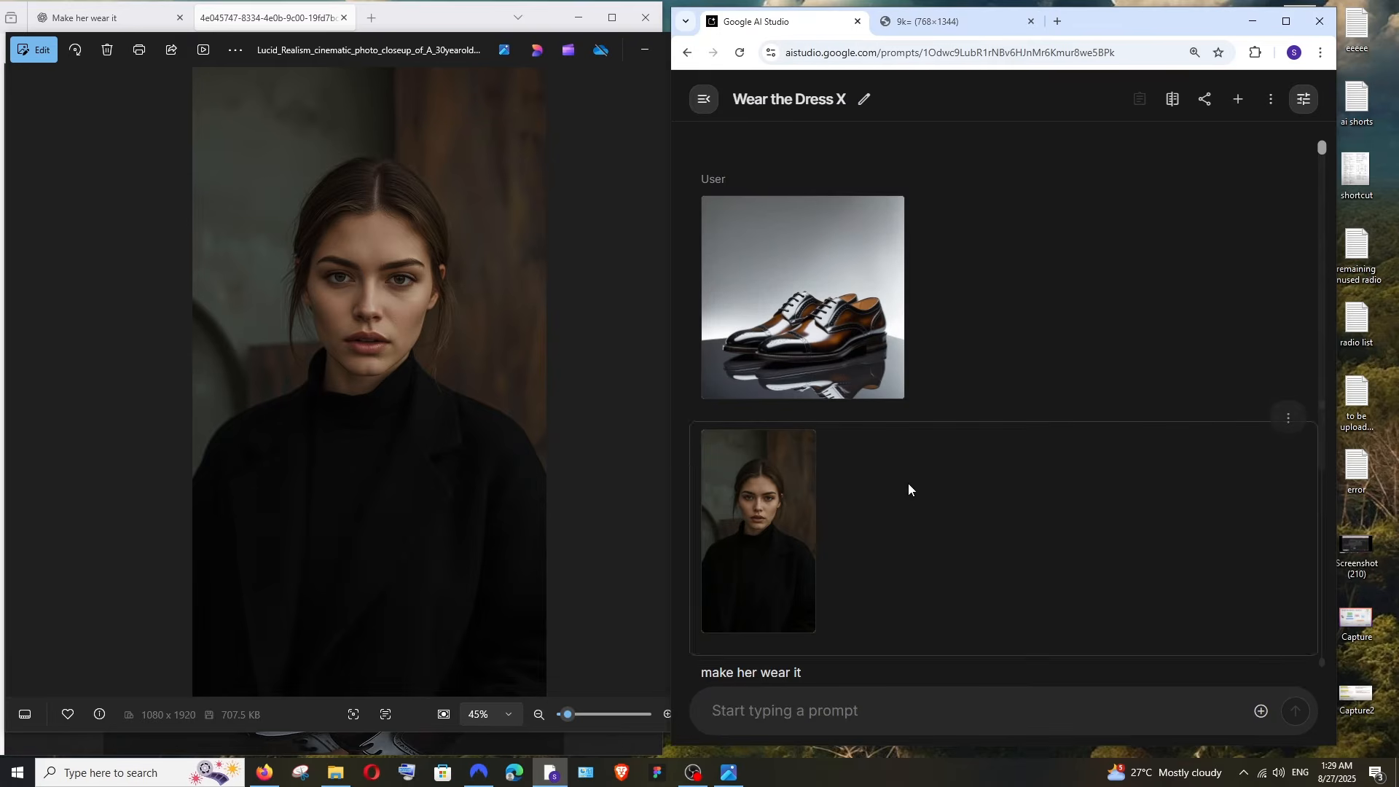
{"action": "left_click", "coordinate": [919, 23]}
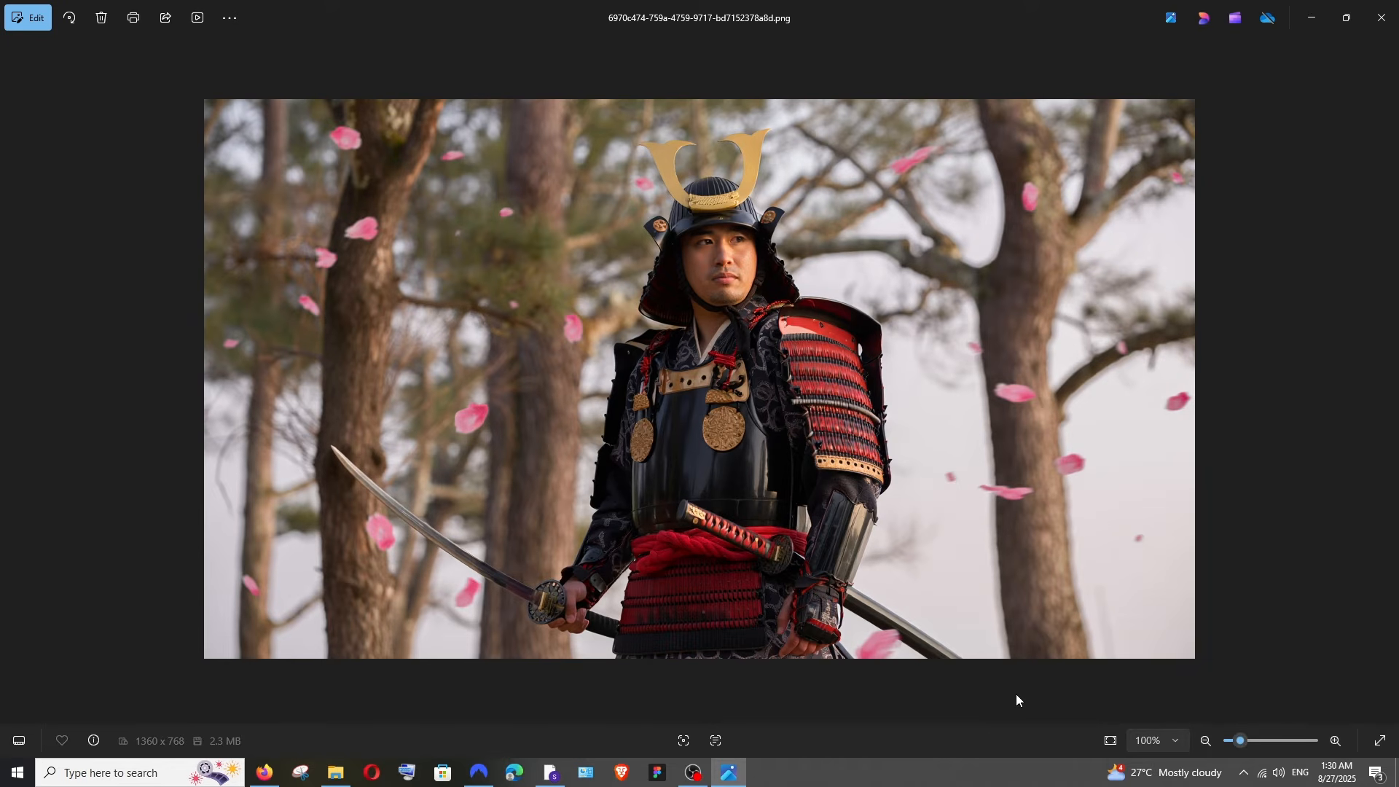
Review the samurai source photo and the "make his face alone in 2d anime style" prompts in ChatGPT and AI Studio, clearing covering windows
{"action": "left_click", "coordinate": [1309, 18]}
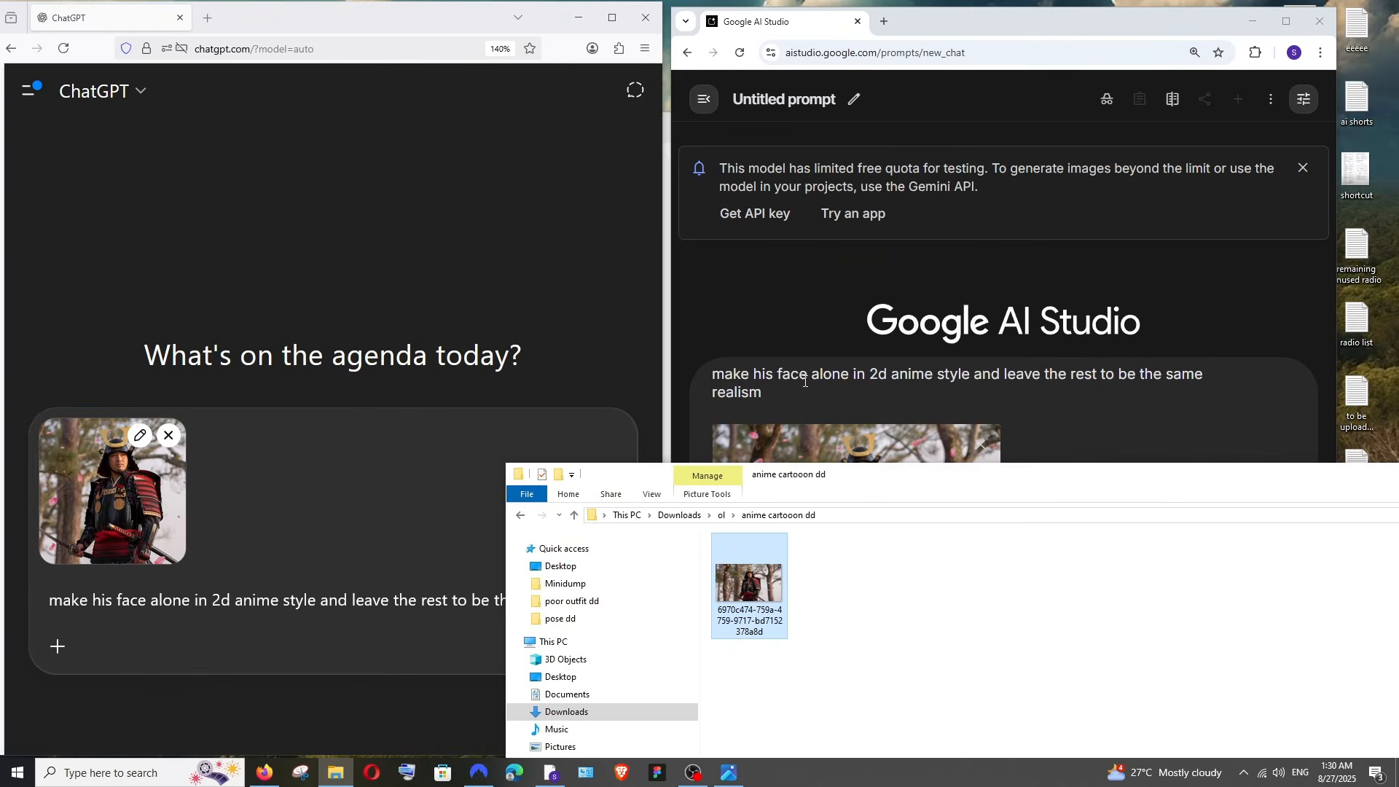
{"action": "left_click_drag", "start_coordinate": [1184, 501], "coordinate": [820, 497]}
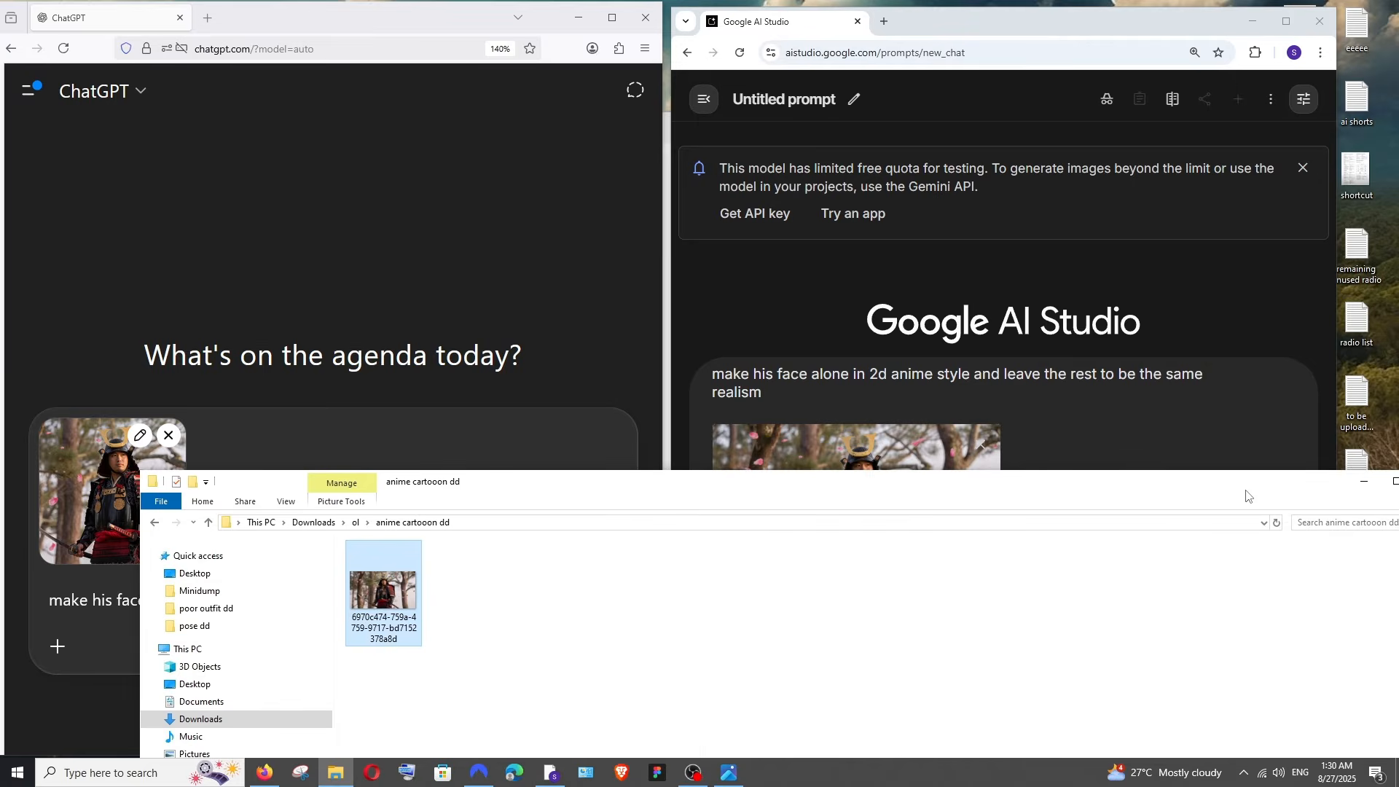
{"action": "left_click", "coordinate": [1362, 477]}
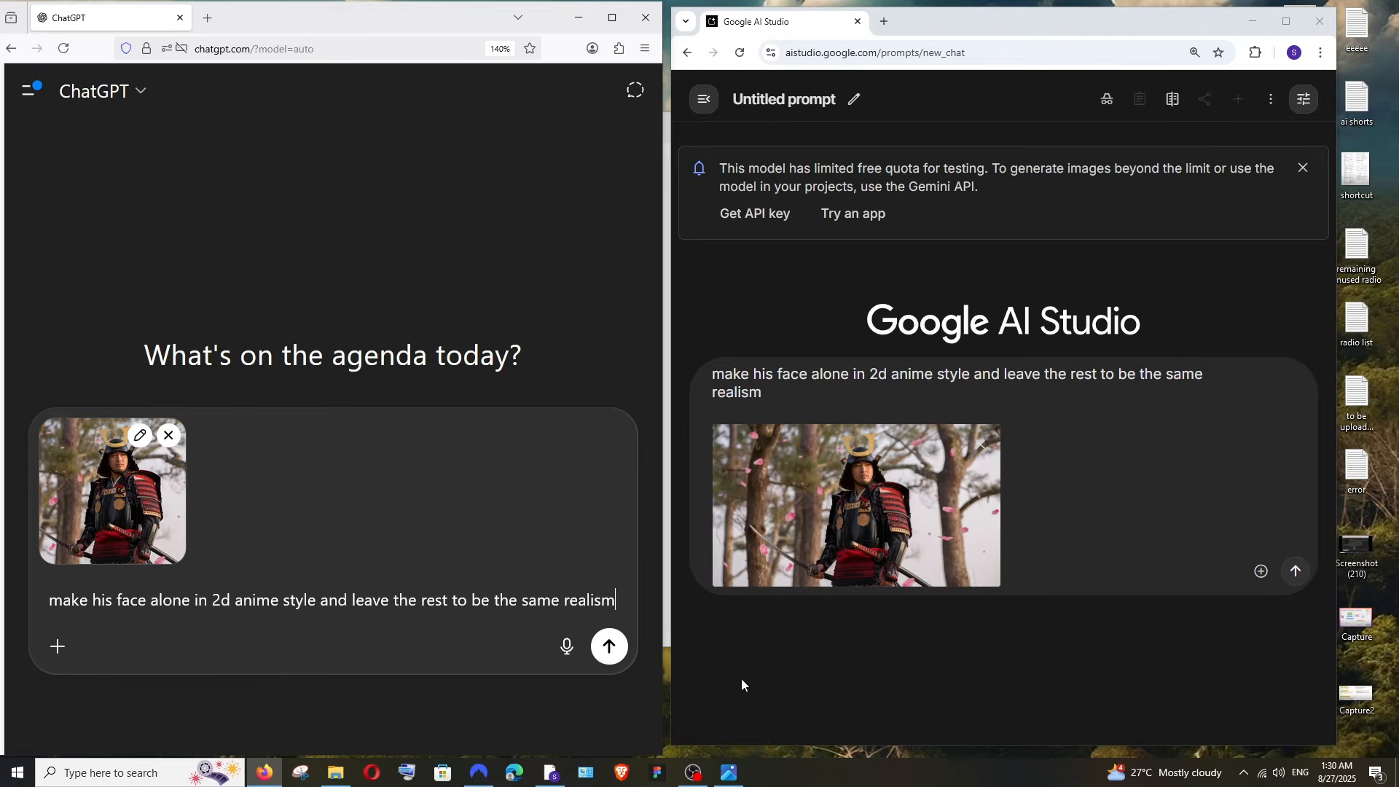
{"action": "mouse_move", "coordinate": [731, 778]}
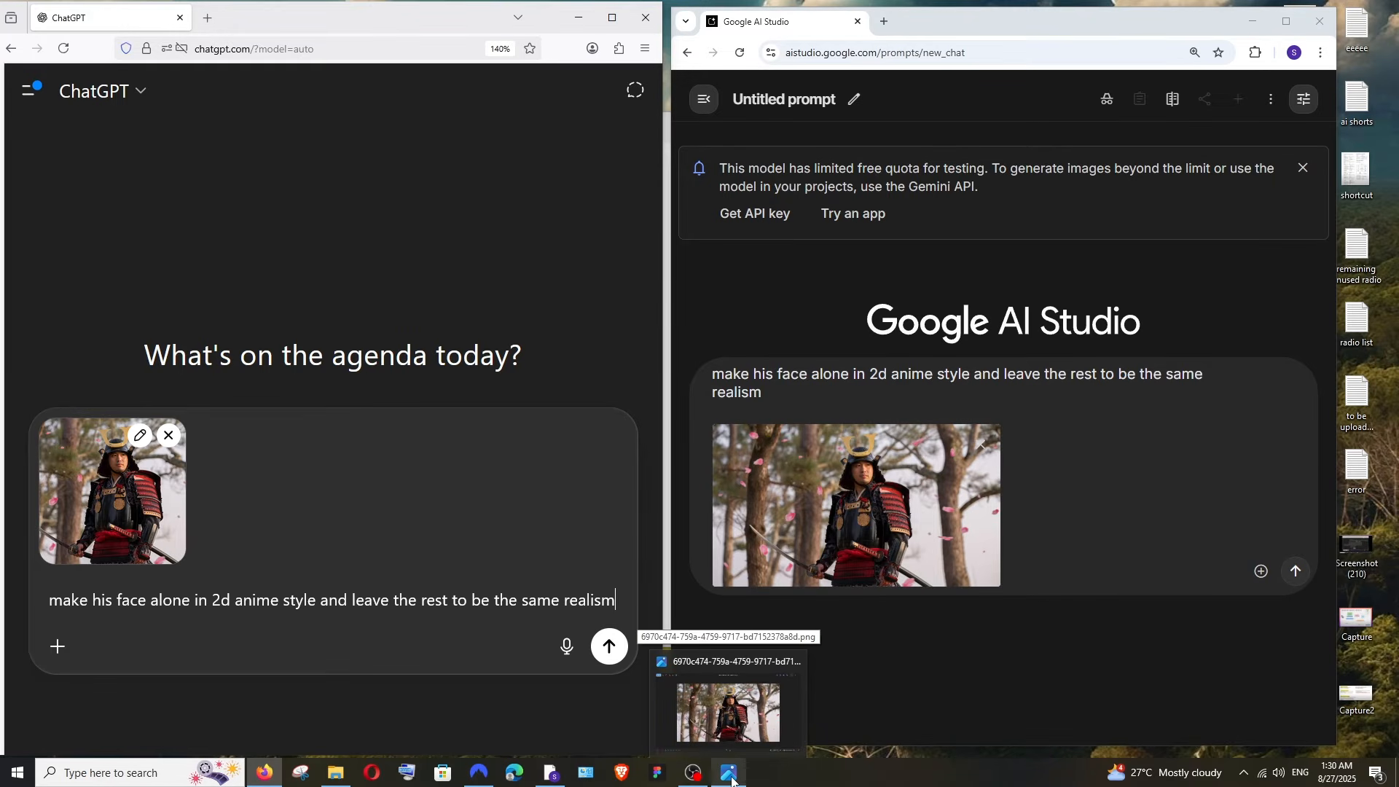
{"action": "left_click", "coordinate": [731, 778]}
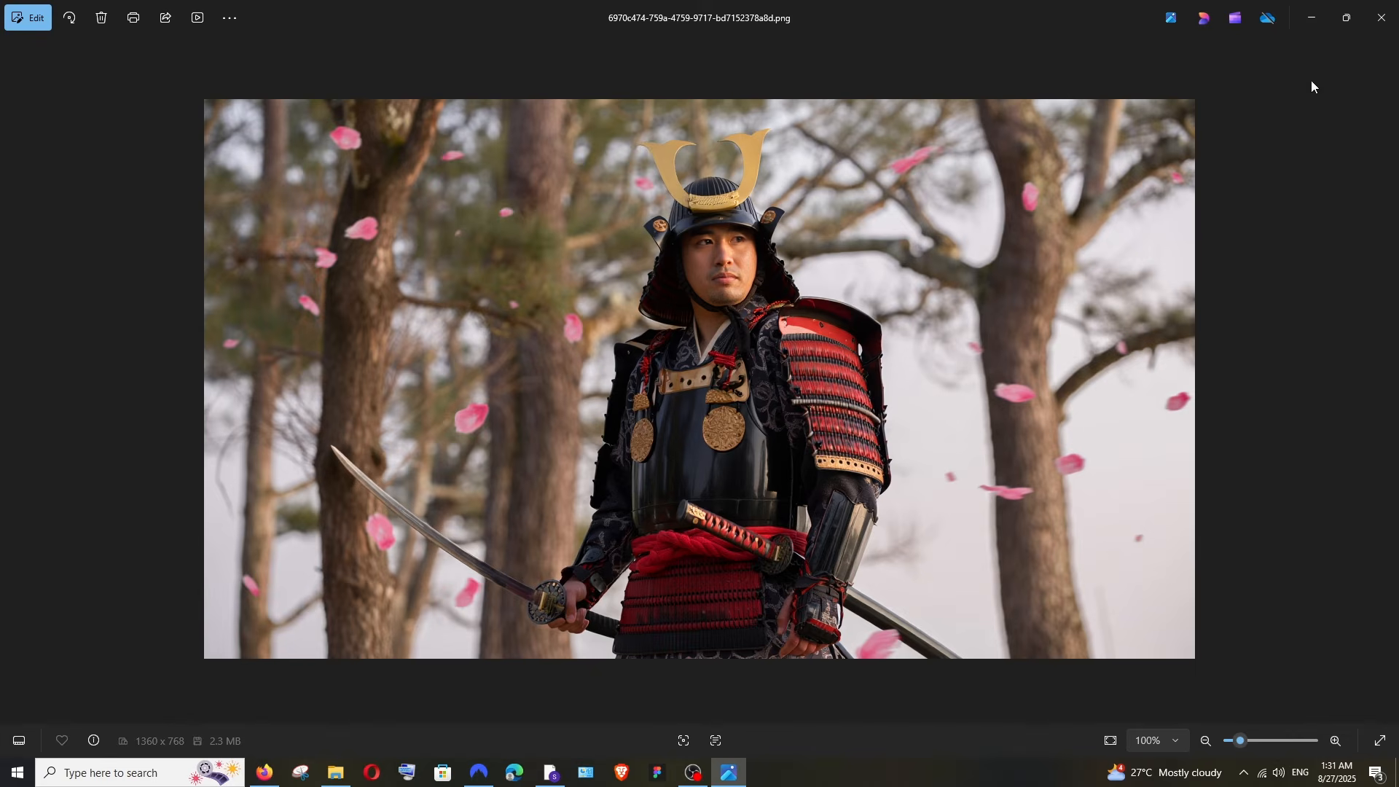
{"action": "left_click", "coordinate": [1313, 27]}
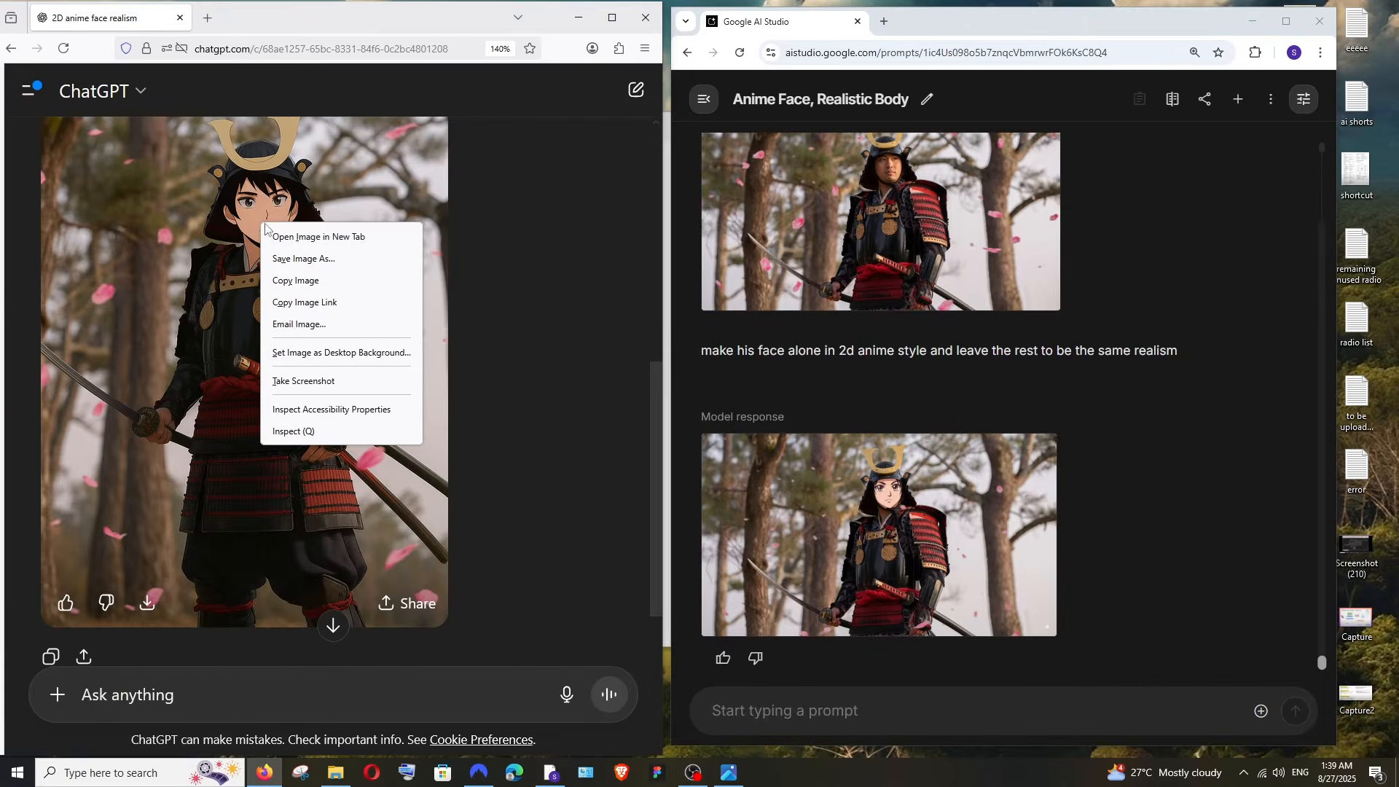
Open the ChatGPT and AI Studio anime-face samurai images in their own tabs, moving the AI Studio image's tab ahead of its conversation
{"action": "left_click", "coordinate": [320, 235]}
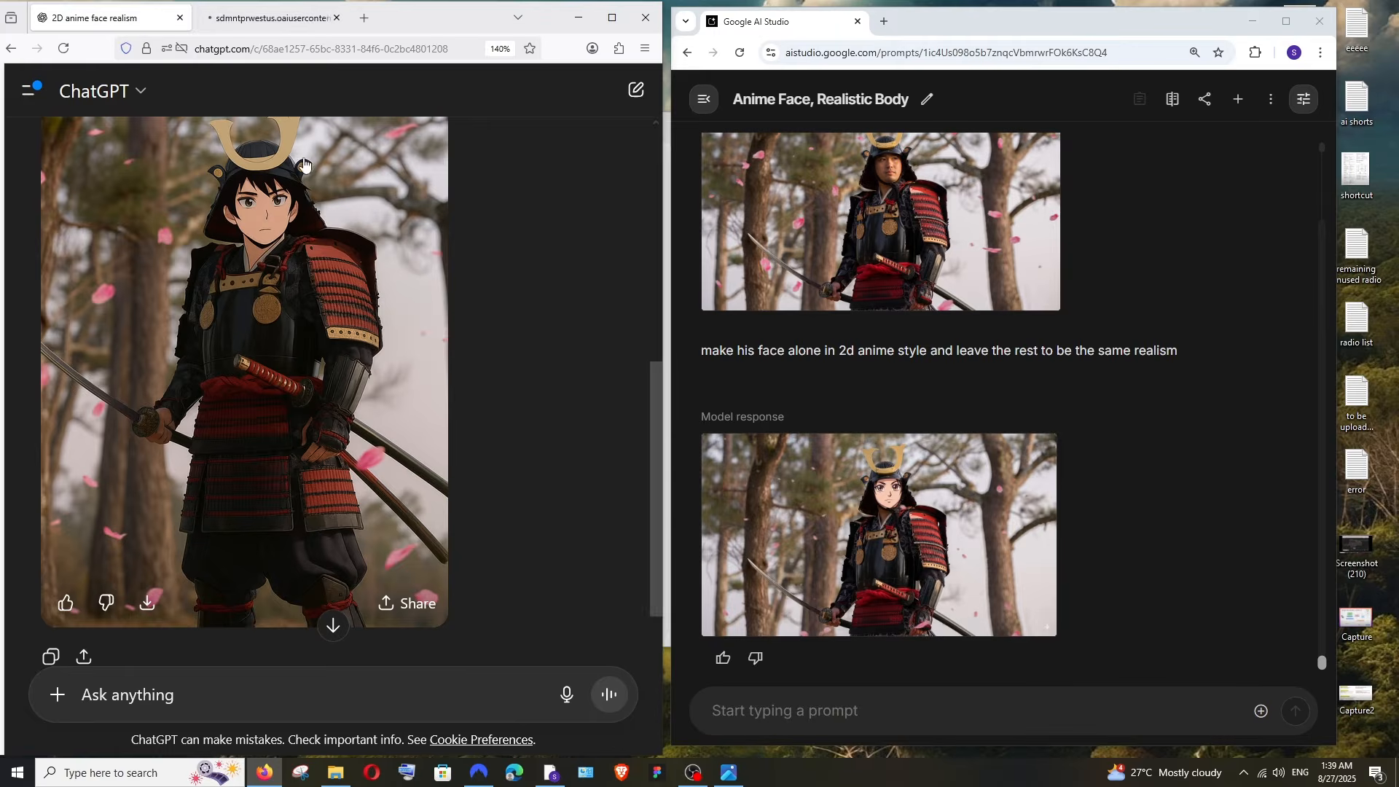
{"action": "left_click", "coordinate": [243, 23]}
{"action": "right_click", "coordinate": [817, 466]}
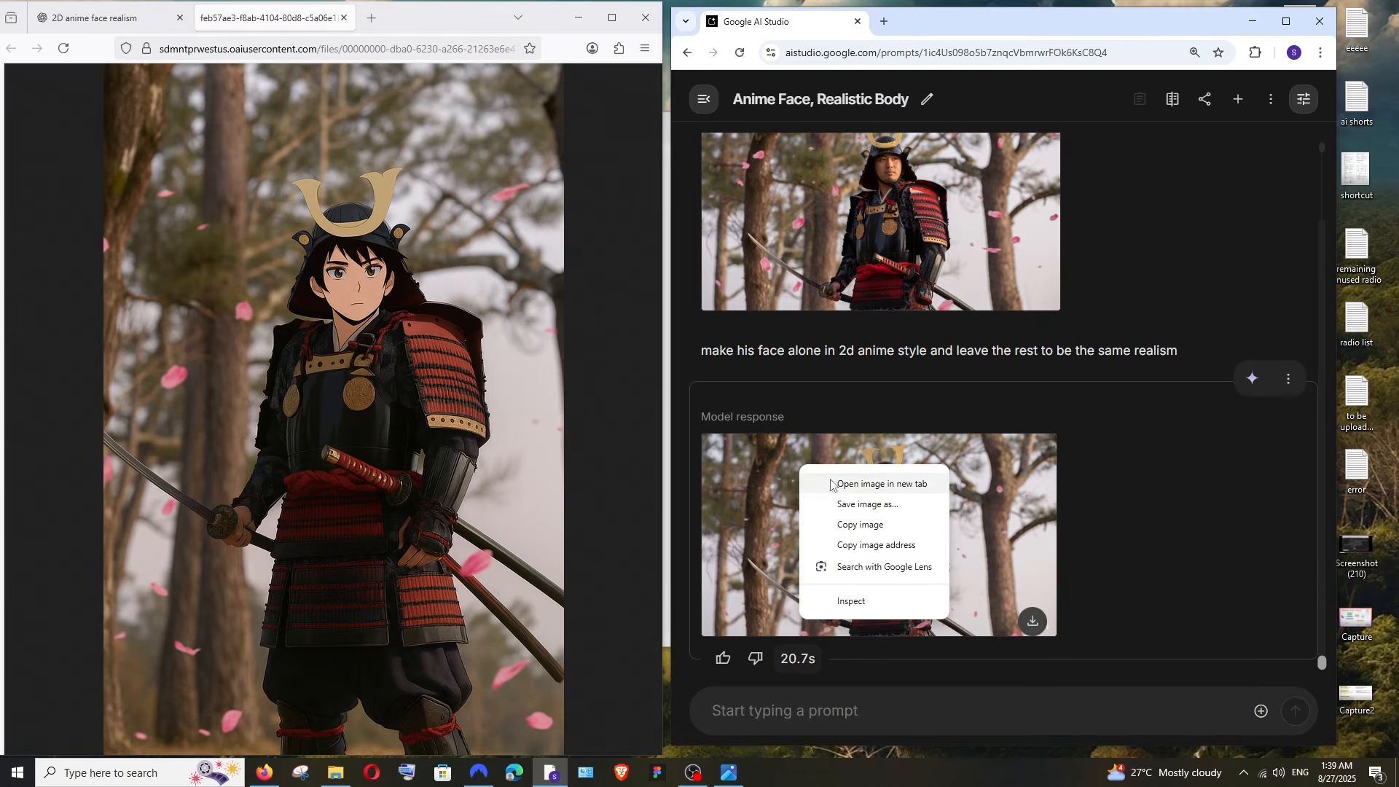
{"action": "left_click", "coordinate": [874, 480]}
{"action": "left_click_drag", "start_coordinate": [939, 21], "coordinate": [780, 21]}
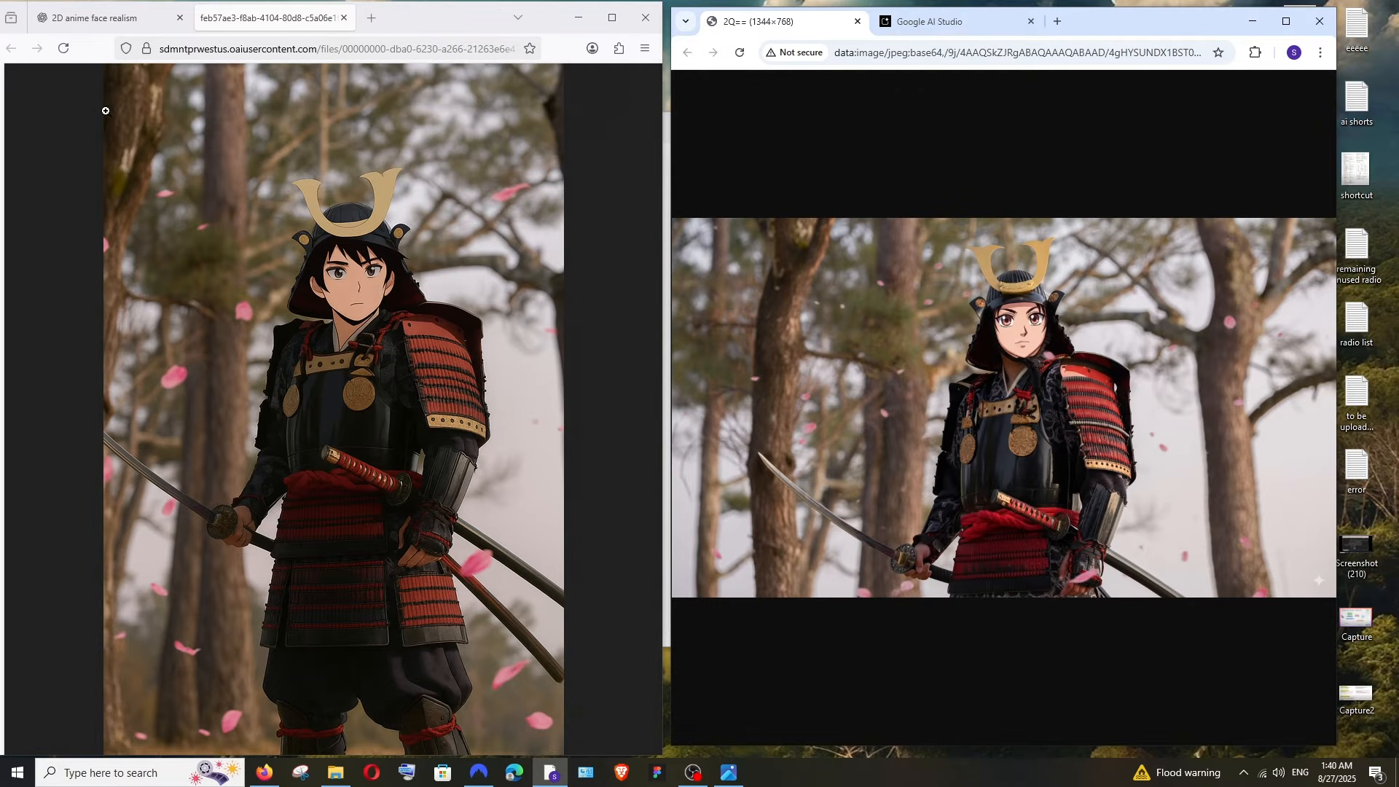
Recheck the source photo and anime-face prompt in the ChatGPT conversation, return to its full-size result, and view the original samurai photo
{"action": "left_click", "coordinate": [113, 10]}
{"action": "scroll", "coordinate": [359, 357], "scroll_direction": "up", "scroll_amount": 5}
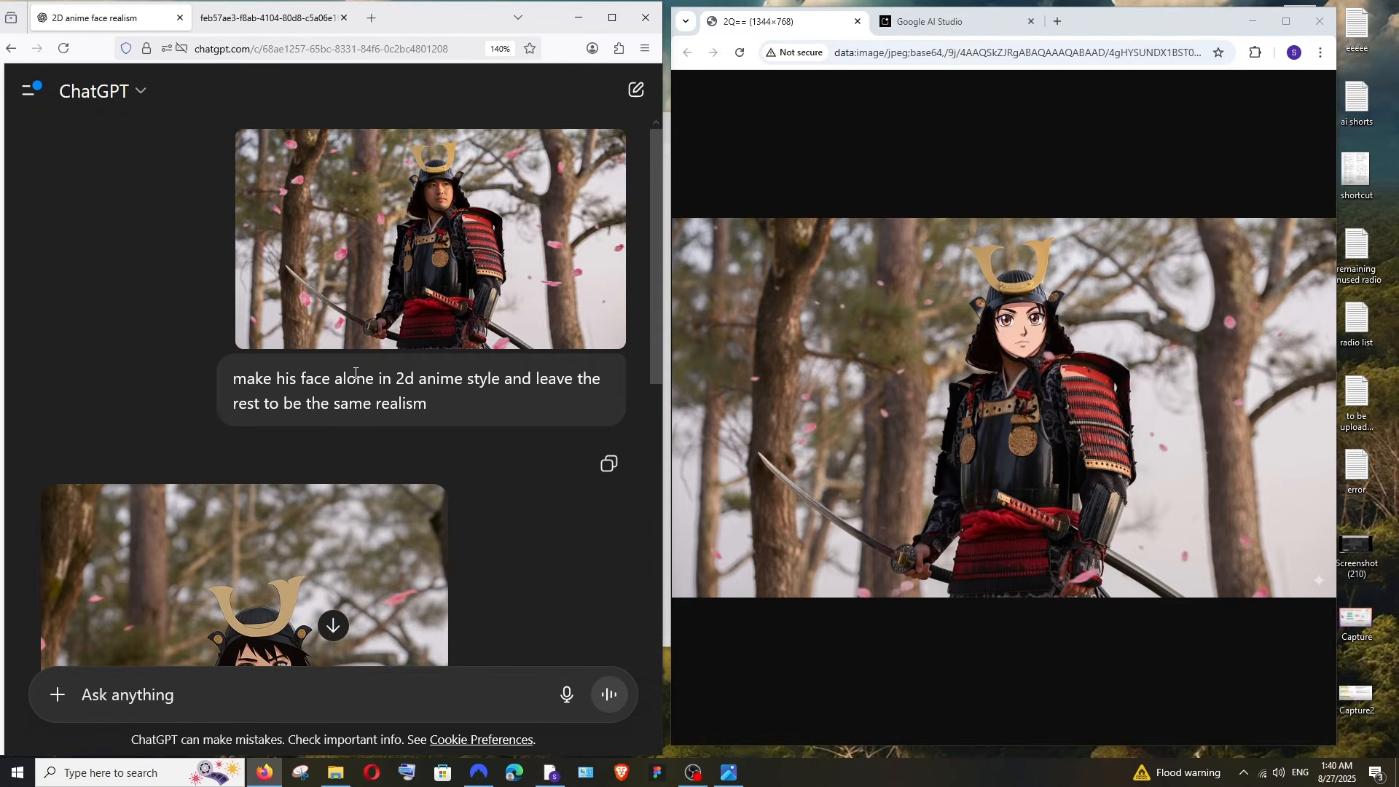
{"action": "scroll", "coordinate": [334, 306], "scroll_direction": "down", "scroll_amount": 6}
{"action": "scroll", "coordinate": [312, 256], "scroll_direction": "up", "scroll_amount": 2}
{"action": "left_click", "coordinate": [268, 18]}
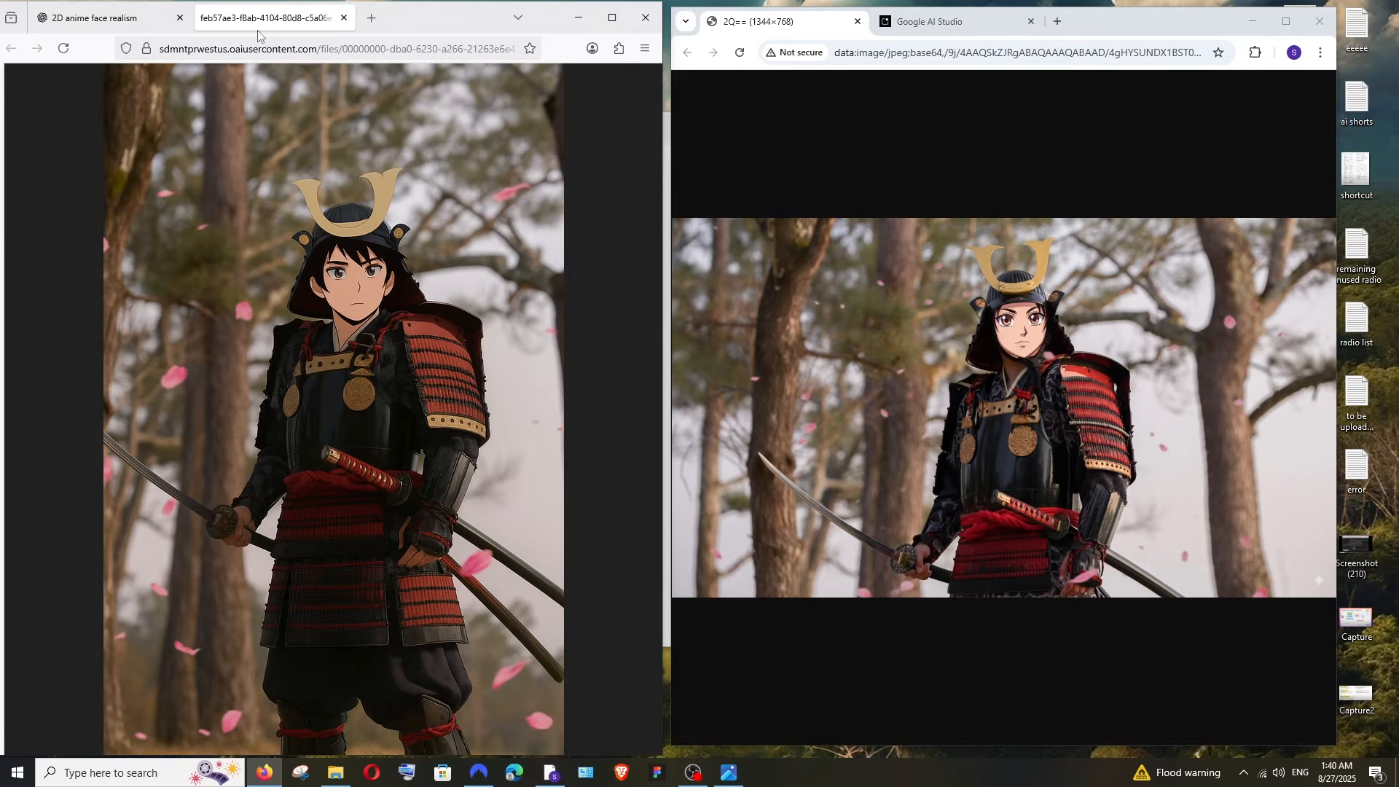
{"action": "left_click", "coordinate": [728, 772]}
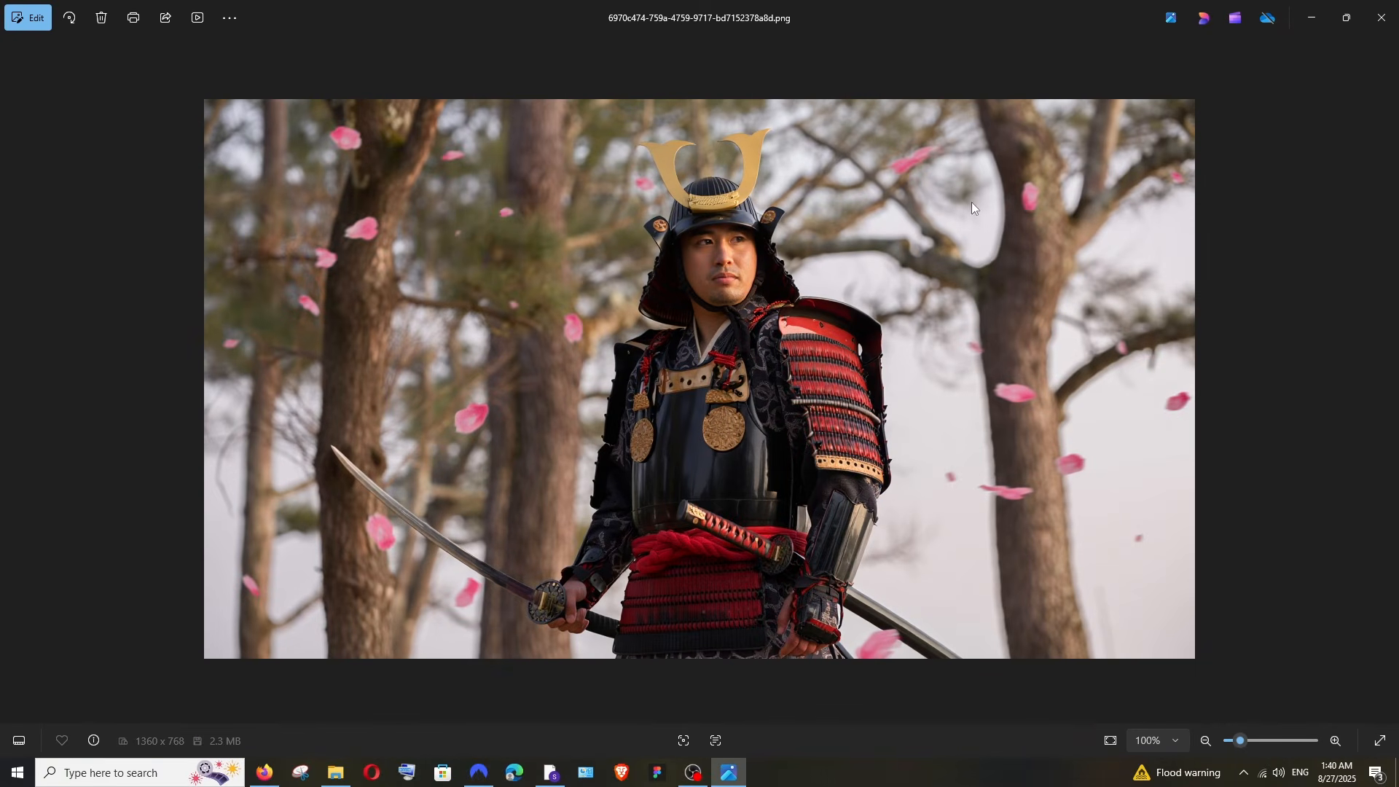
Compare the original samurai photo with the ChatGPT anime-face image and the AI Studio one, placing it beside each and clearing it away
{"action": "left_click", "coordinate": [1304, 28]}
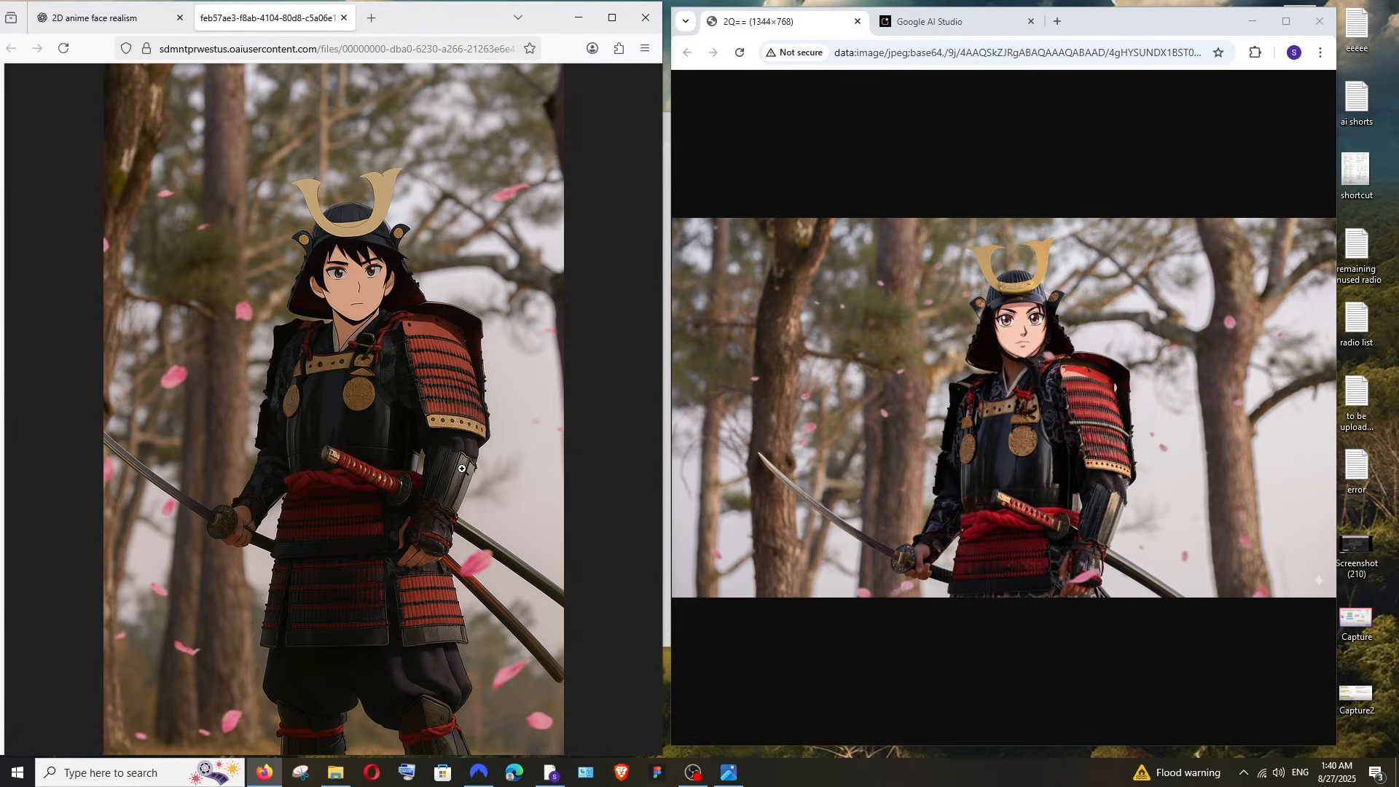
{"action": "left_click", "coordinate": [729, 772]}
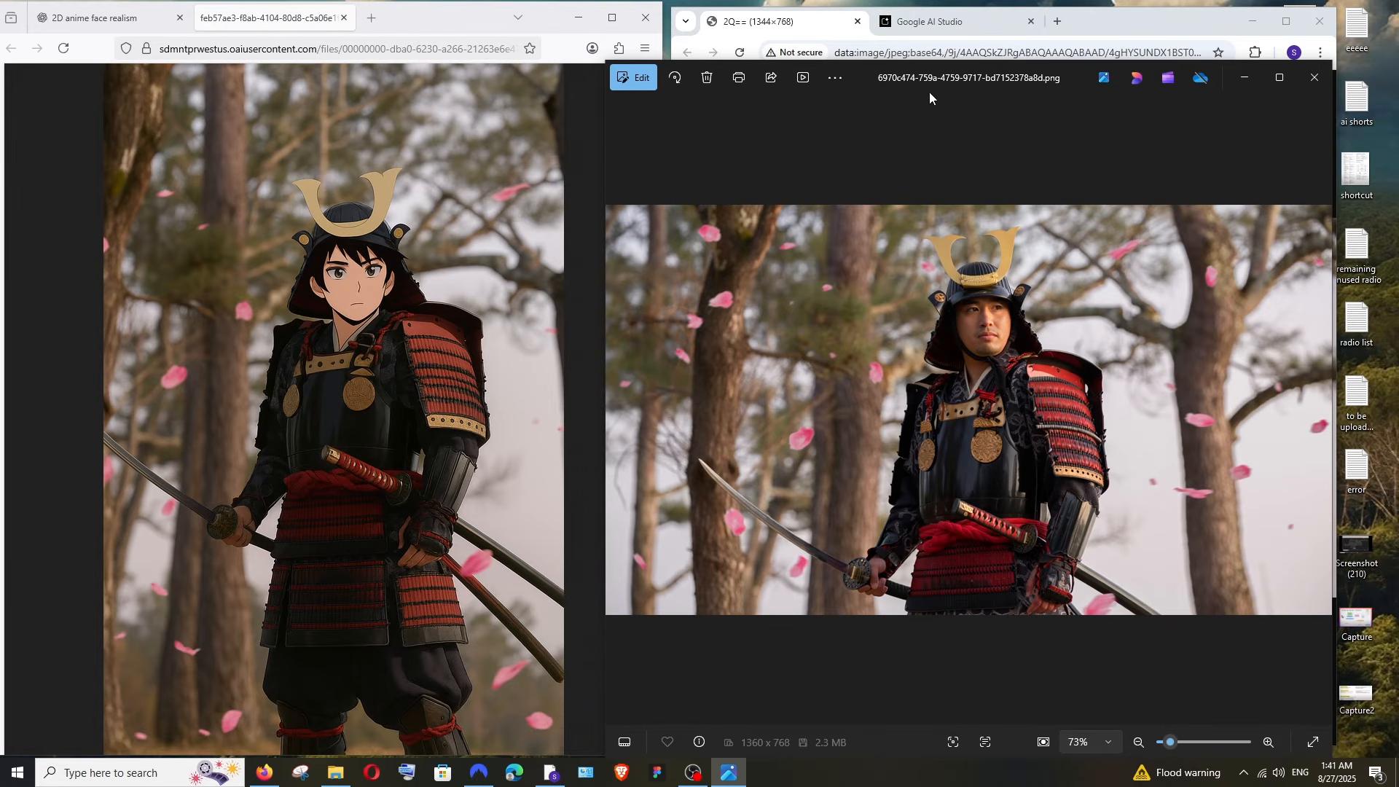
{"action": "left_click_drag", "start_coordinate": [944, 81], "coordinate": [315, 80]}
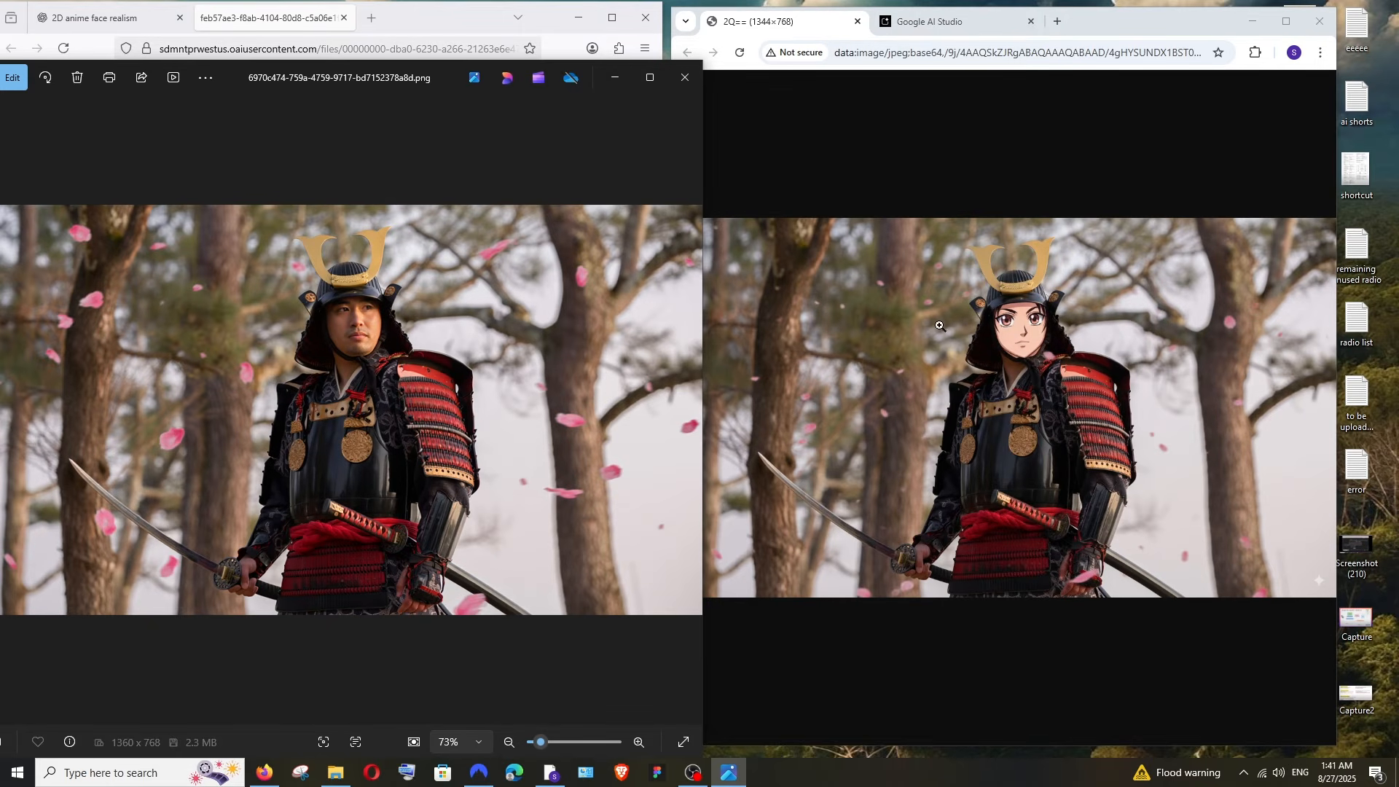
{"action": "left_click", "coordinate": [617, 84]}
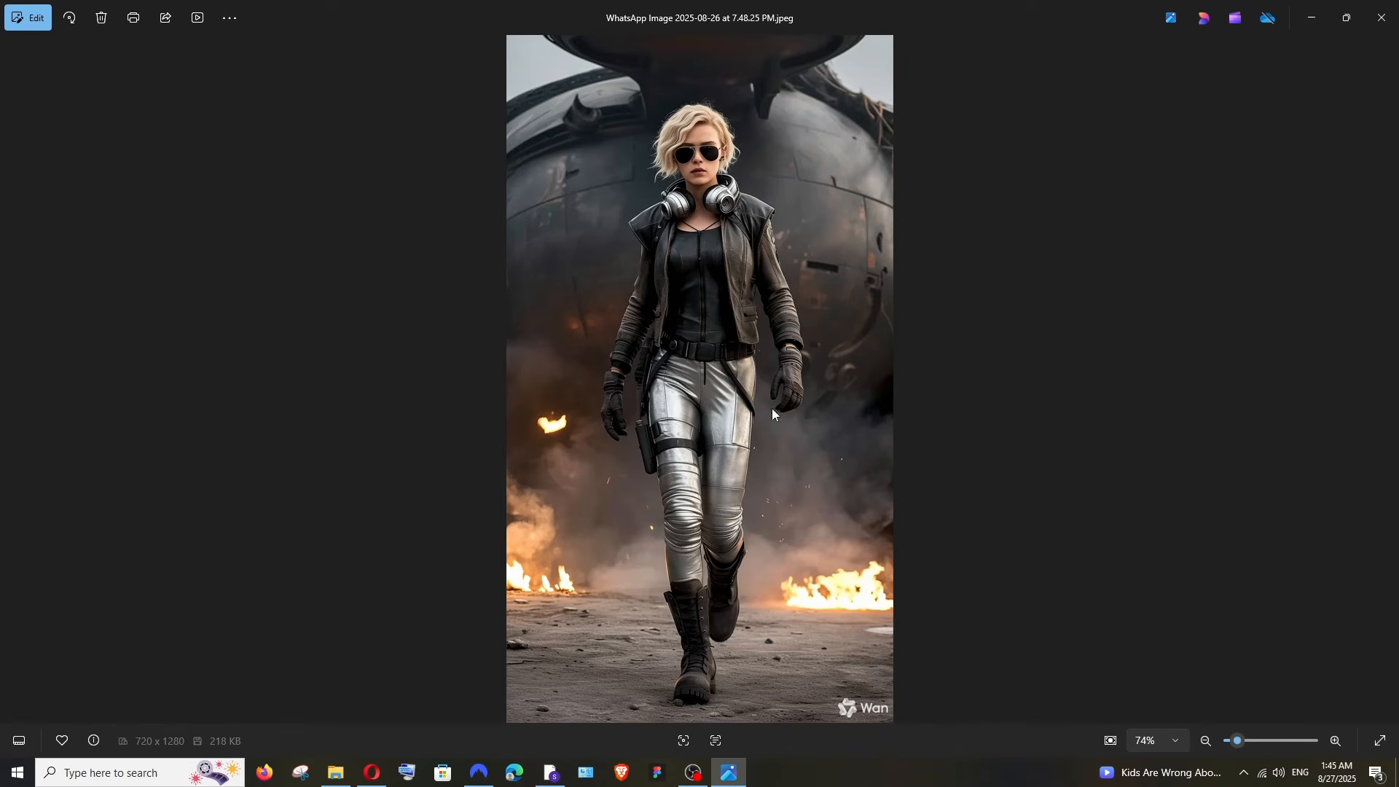
View the source photos of the cat toy and the woman in silver trousers, and clear the photo viewer away
{"action": "left_click", "coordinate": [1381, 379]}
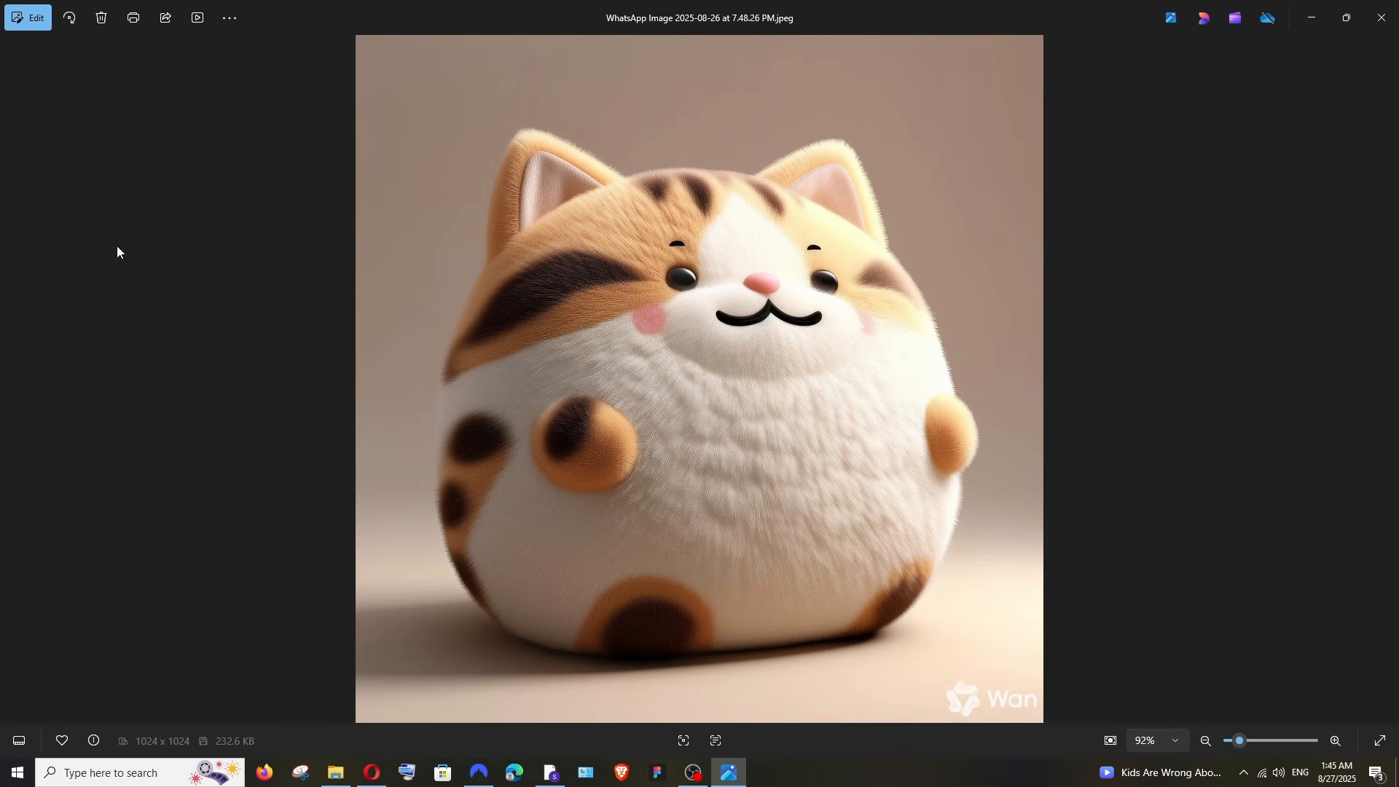
{"action": "left_click", "coordinate": [12, 376]}
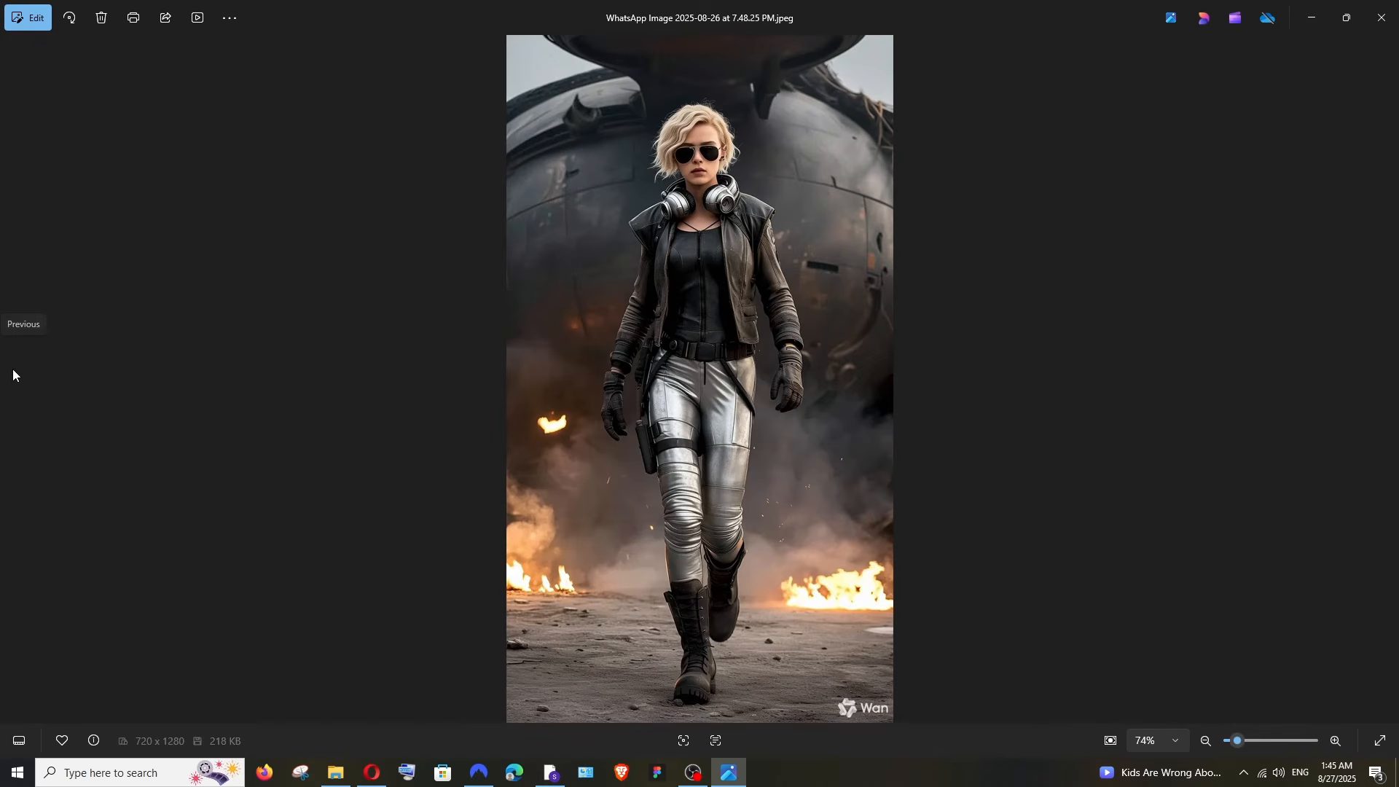
{"action": "left_click", "coordinate": [1312, 22]}
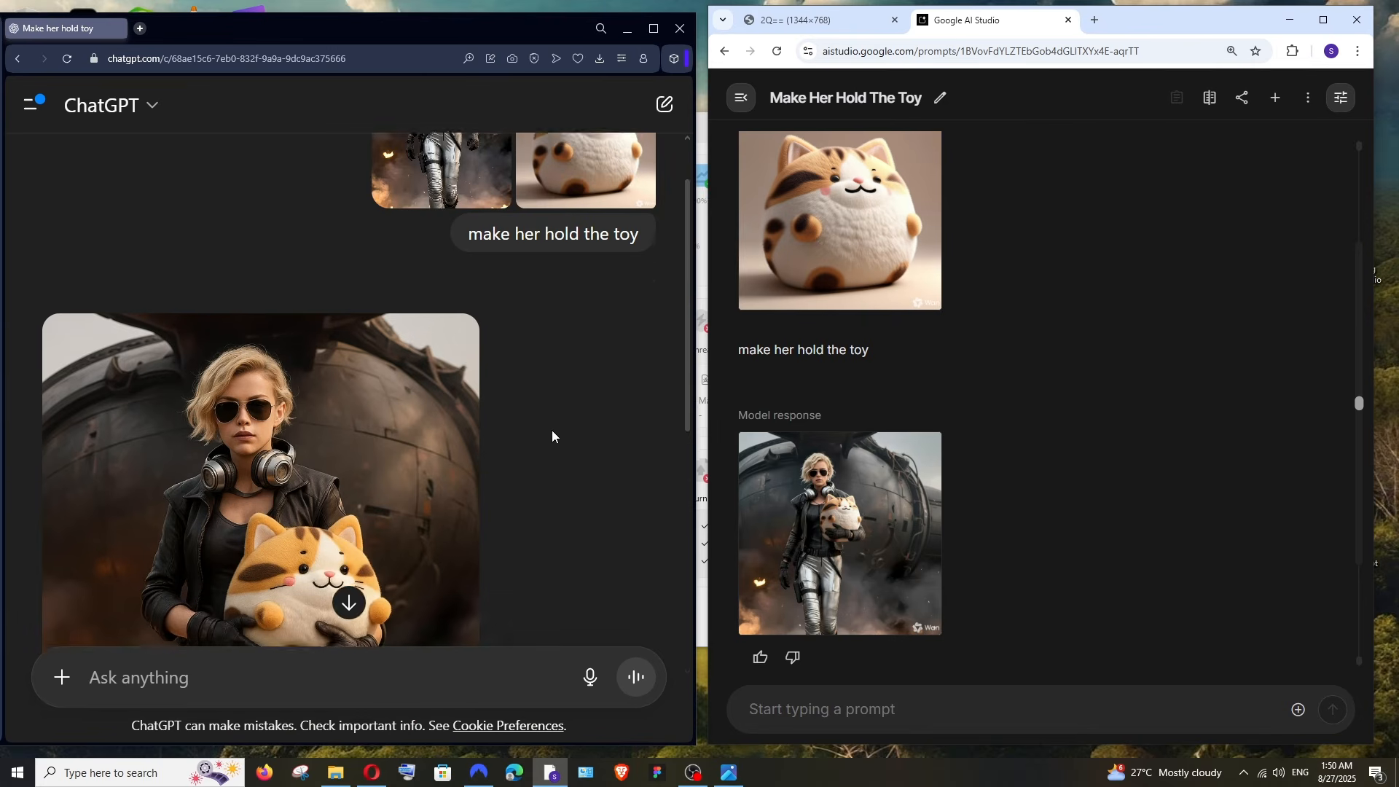
Open the ChatGPT and AI Studio "make her hold the toy" images in their own tabs, moving AI Studio's image tab to the front
{"action": "scroll", "coordinate": [553, 433], "scroll_direction": "down", "scroll_amount": 5}
{"action": "scroll", "coordinate": [552, 436], "scroll_direction": "down", "scroll_amount": 3}
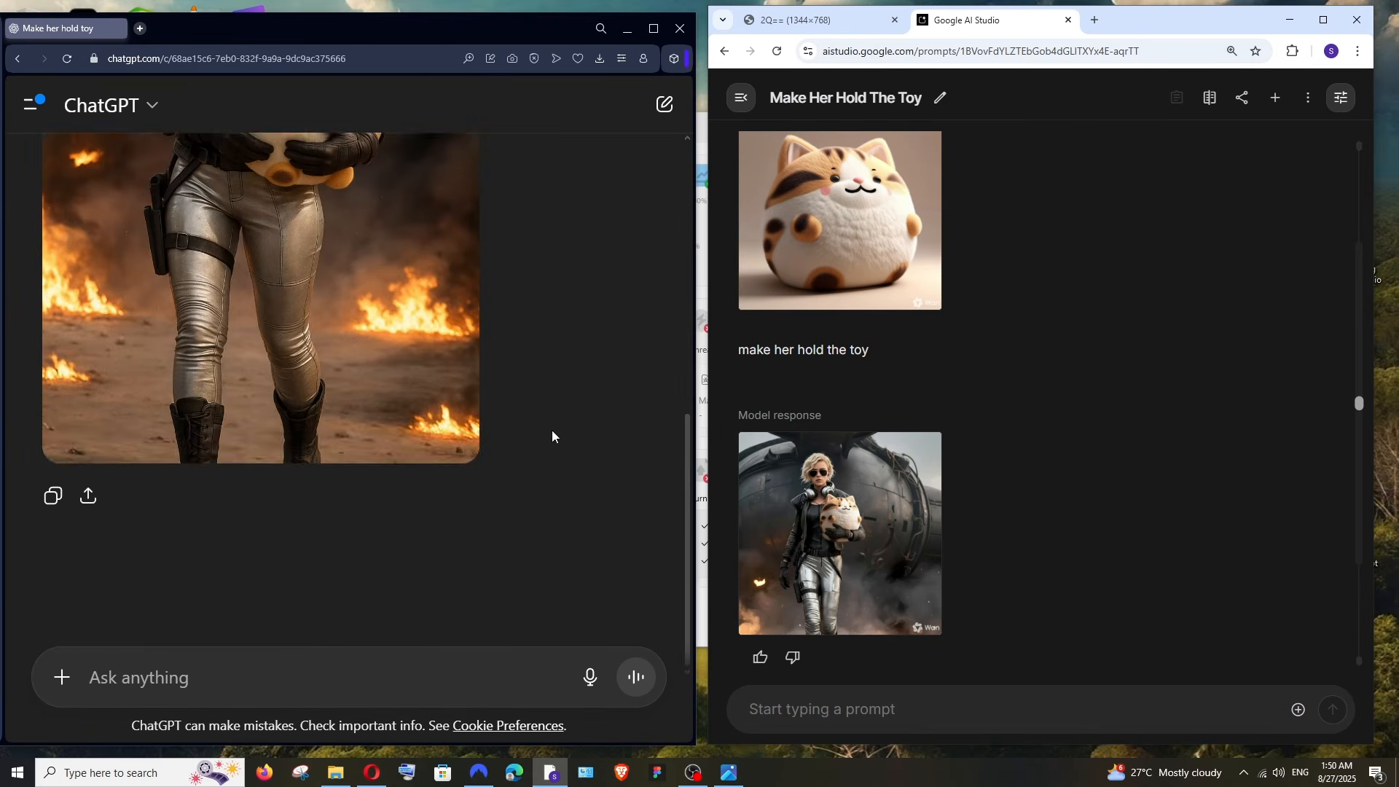
{"action": "scroll", "coordinate": [552, 435], "scroll_direction": "up", "scroll_amount": 6}
{"action": "right_click", "coordinate": [825, 496]}
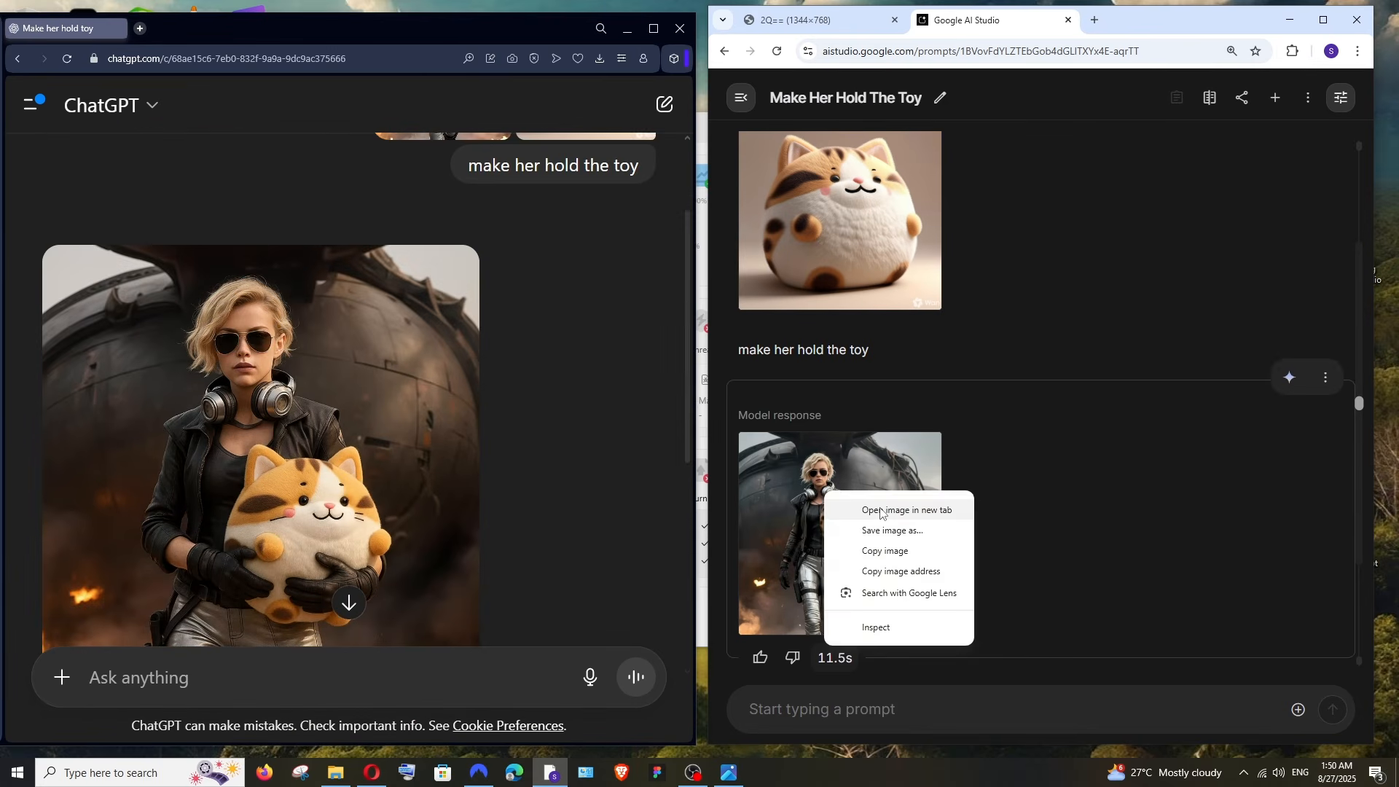
{"action": "left_click", "coordinate": [860, 502]}
{"action": "right_click", "coordinate": [235, 353]}
{"action": "left_click", "coordinate": [280, 364]}
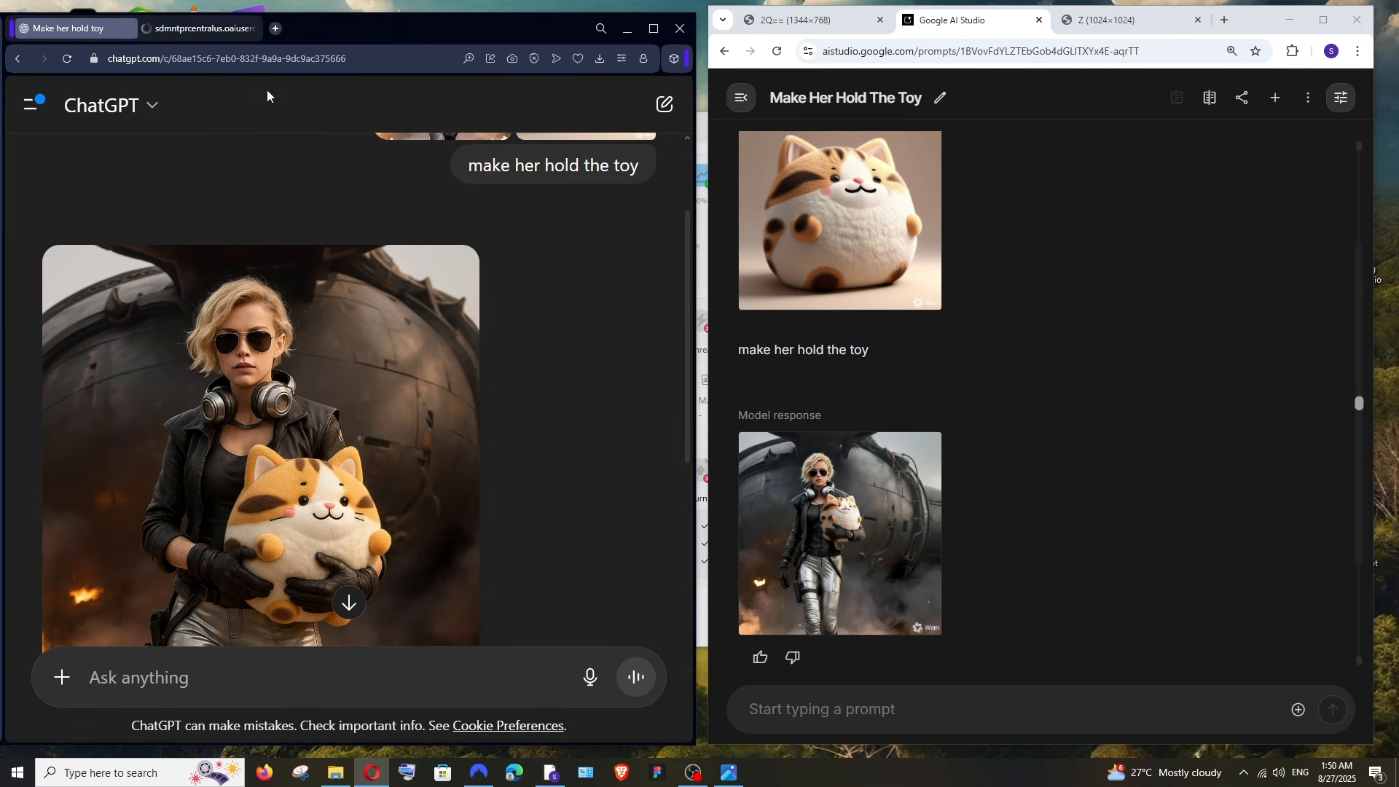
{"action": "left_click", "coordinate": [196, 28]}
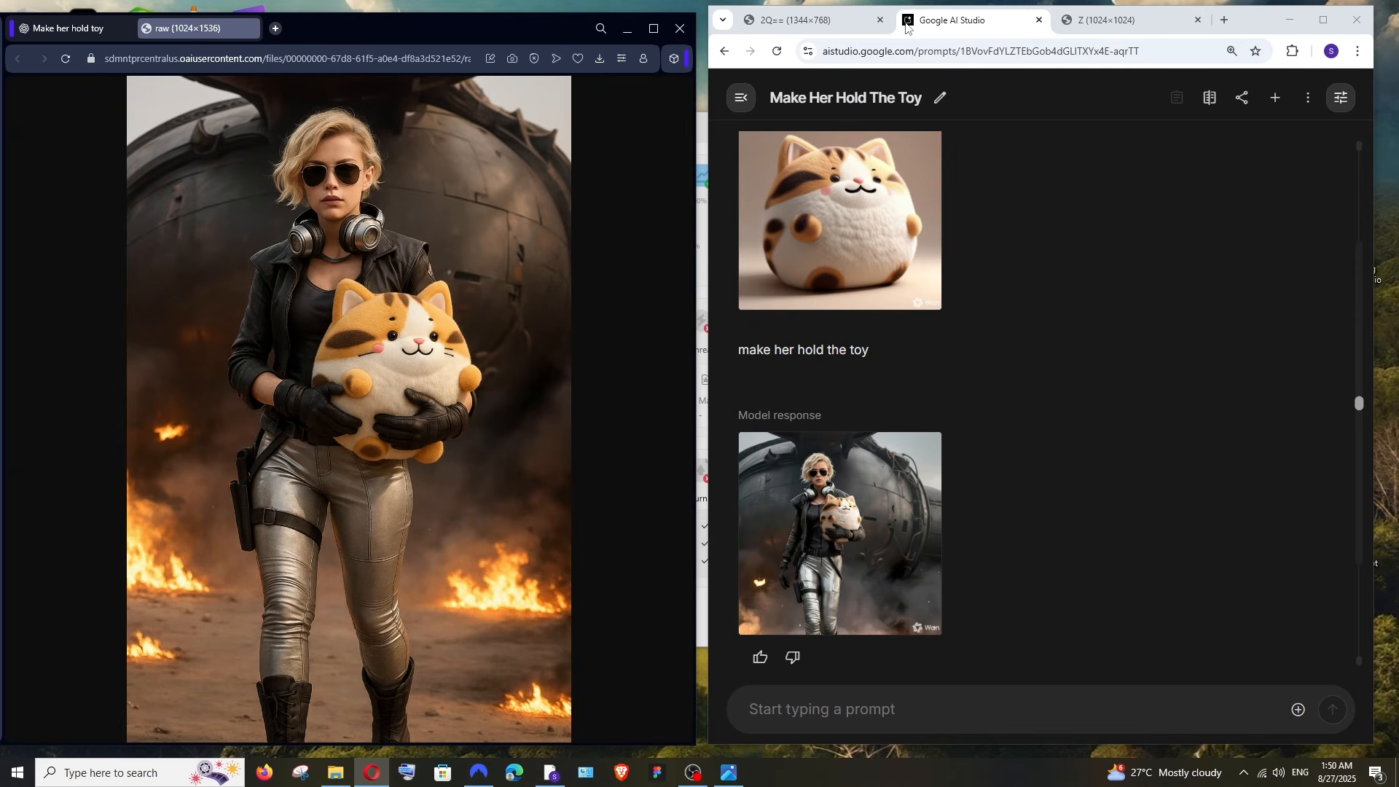
{"action": "left_click_drag", "start_coordinate": [1114, 20], "coordinate": [814, 29]}
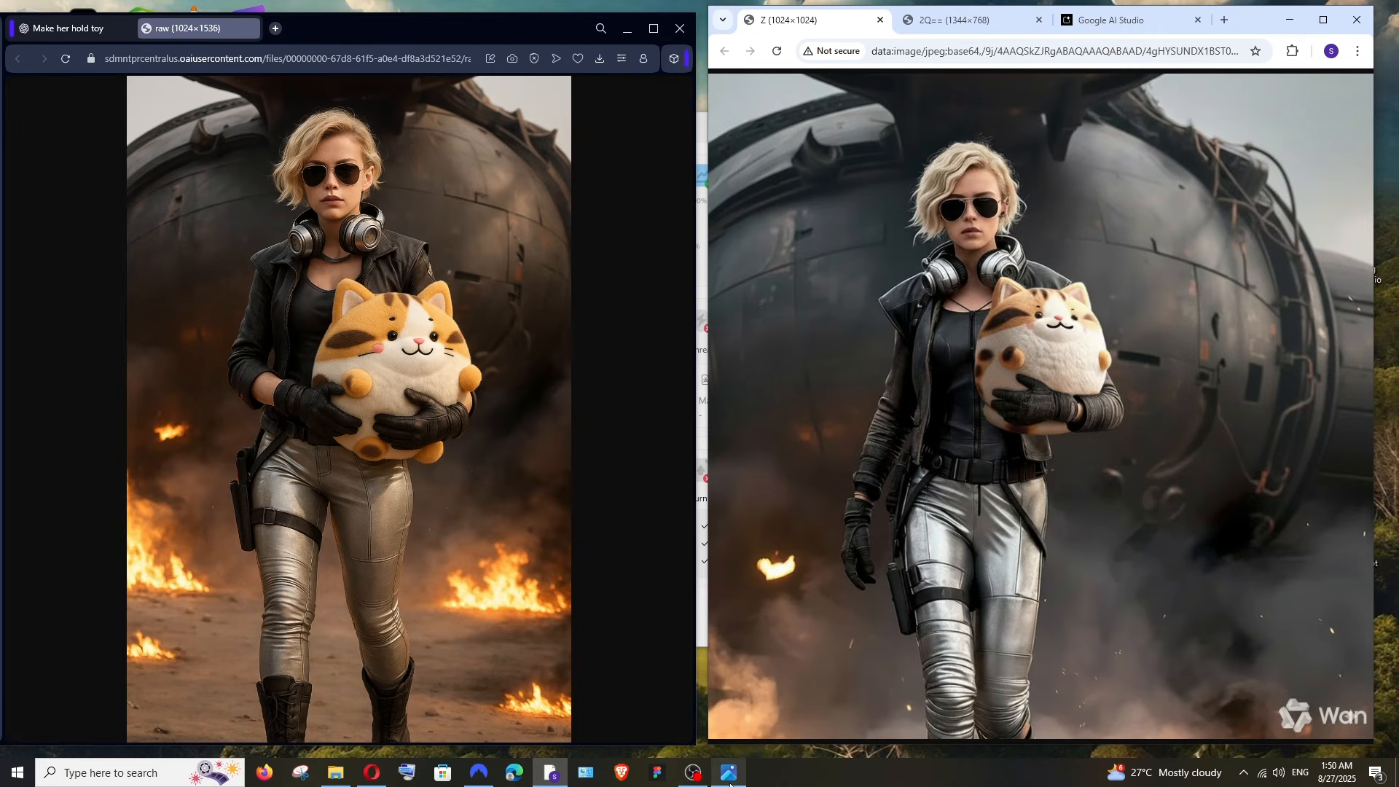
Compare the woman's source photo with the AI Studio image and the ChatGPT image by placing it beside each, and clear it away
{"action": "left_click", "coordinate": [802, 747]}
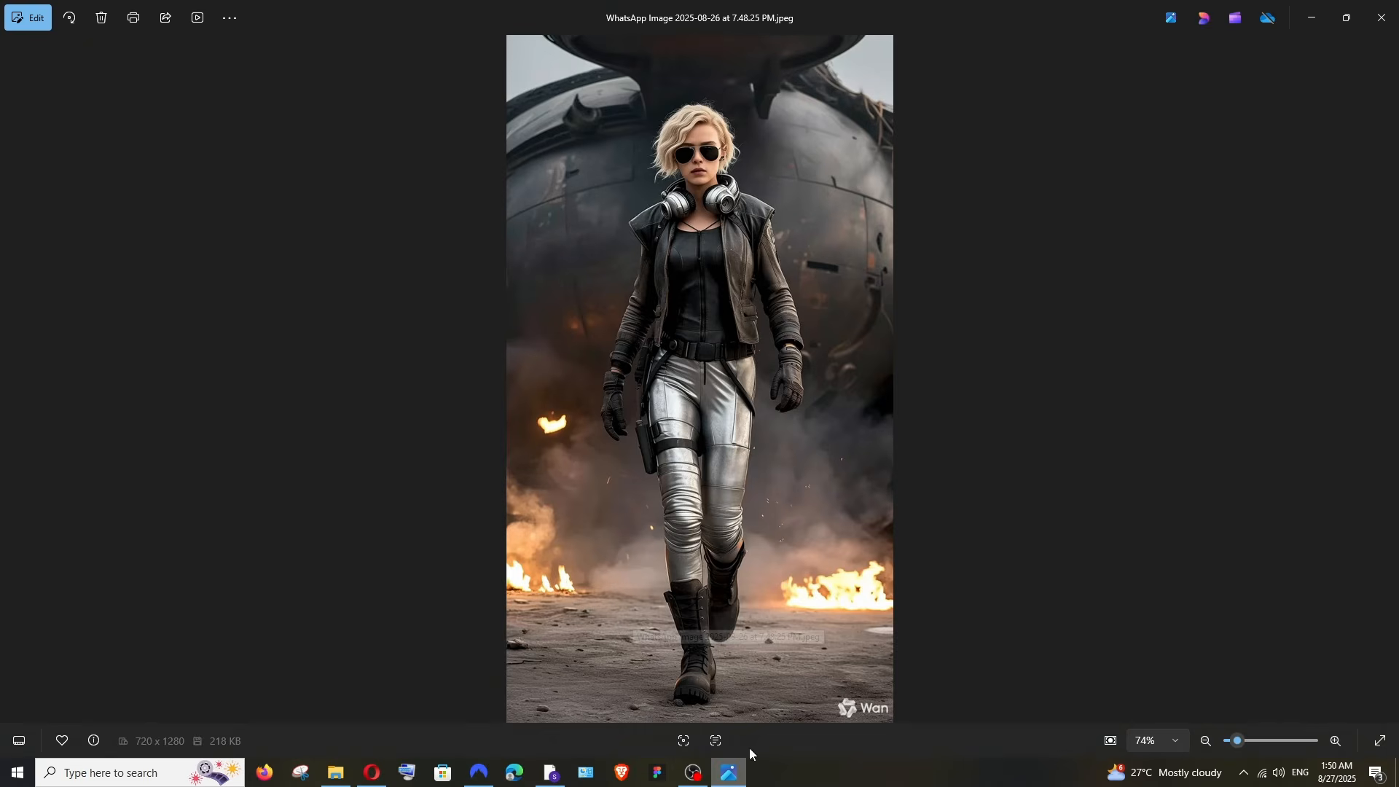
{"action": "left_click_drag", "start_coordinate": [858, 4], "coordinate": [344, 47]}
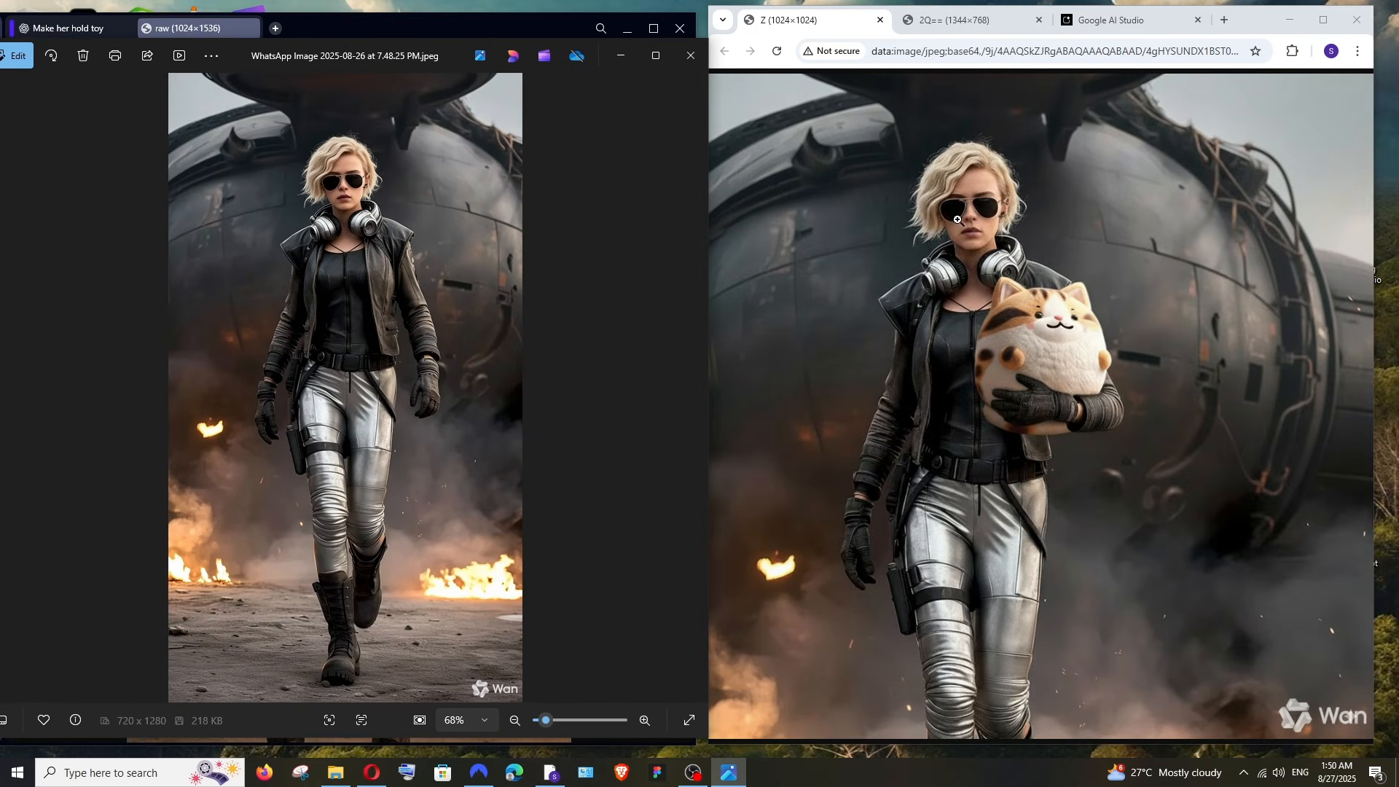
{"action": "left_click_drag", "start_coordinate": [371, 59], "coordinate": [919, 64]}
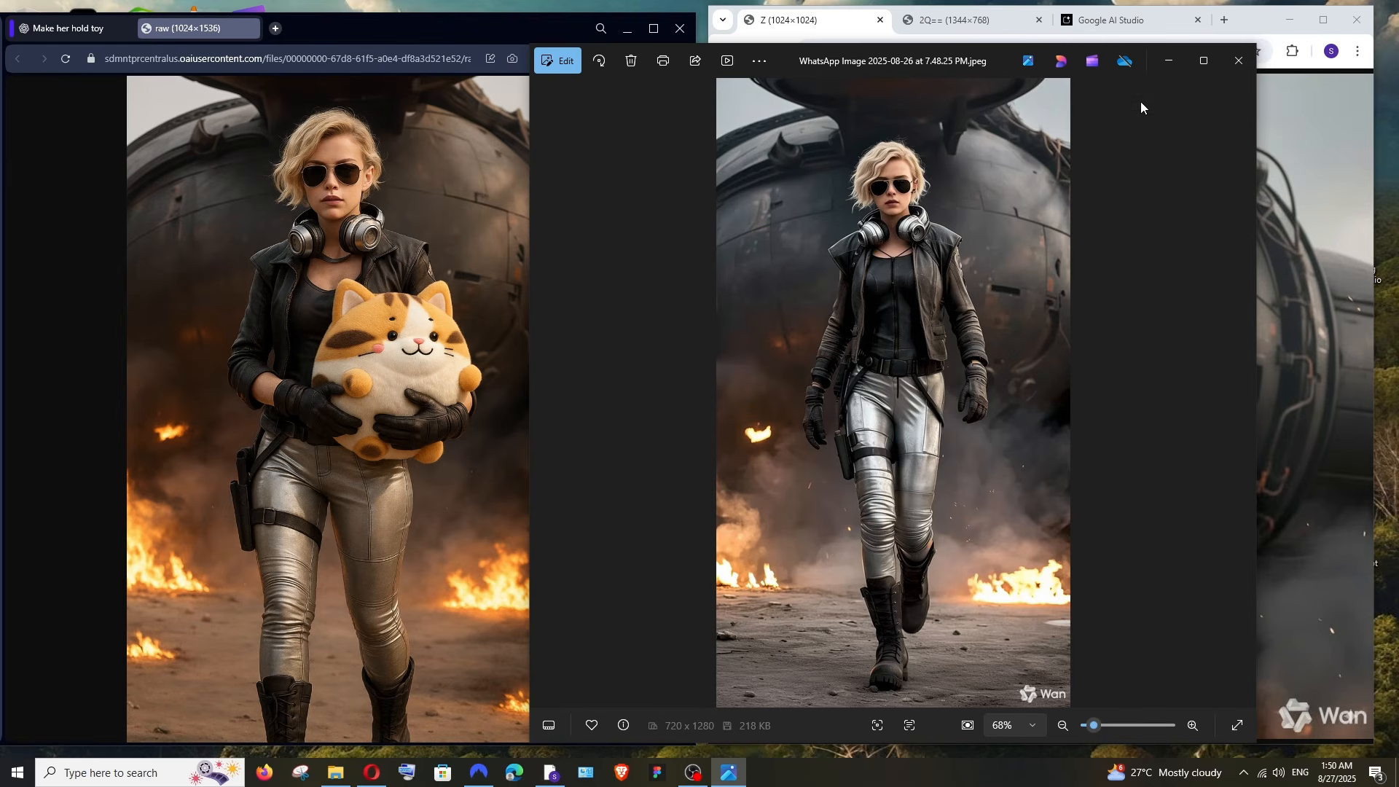
{"action": "left_click", "coordinate": [1167, 70]}
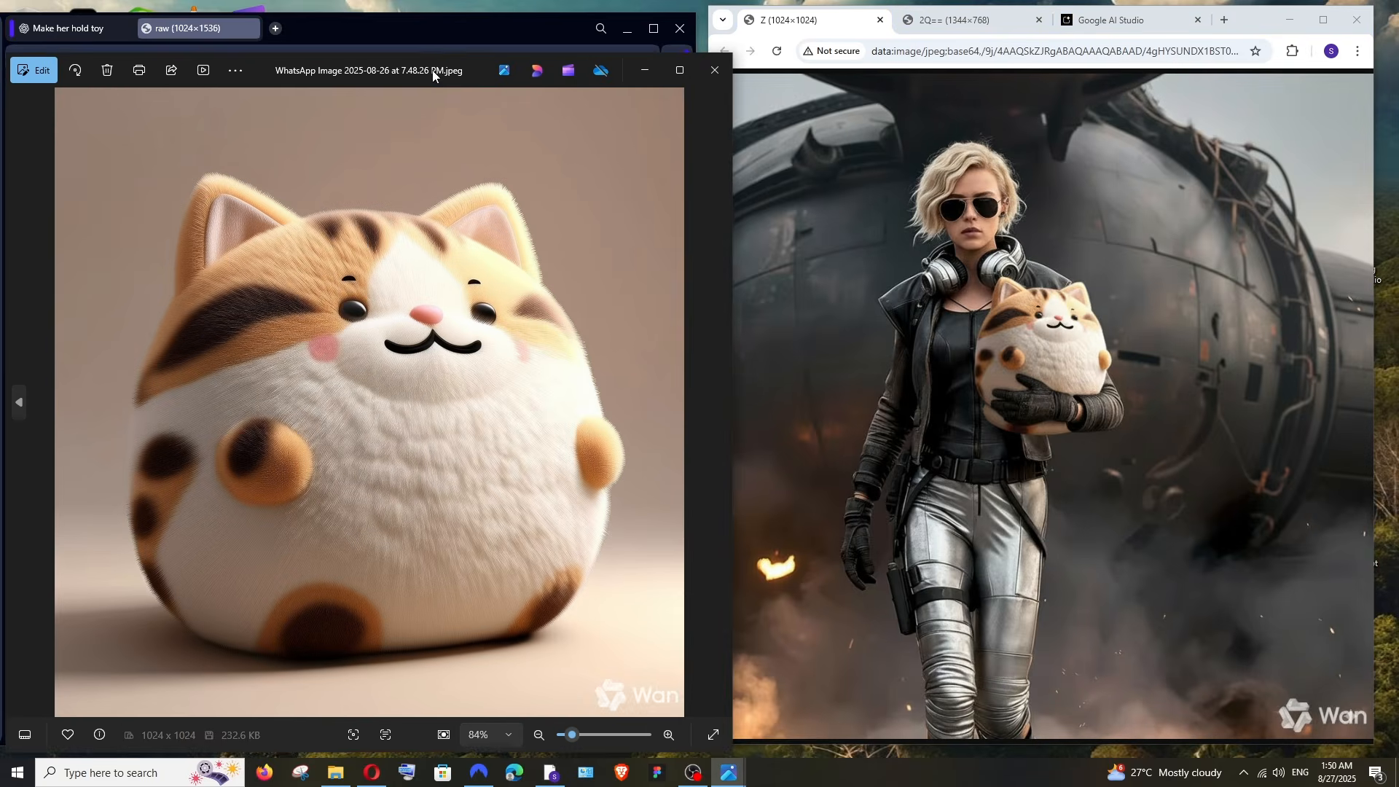
Compare the cat toy source photo with the toy in the AI Studio and ChatGPT images, and minimize the photo
{"action": "left_click_drag", "start_coordinate": [432, 71], "coordinate": [520, 52]}
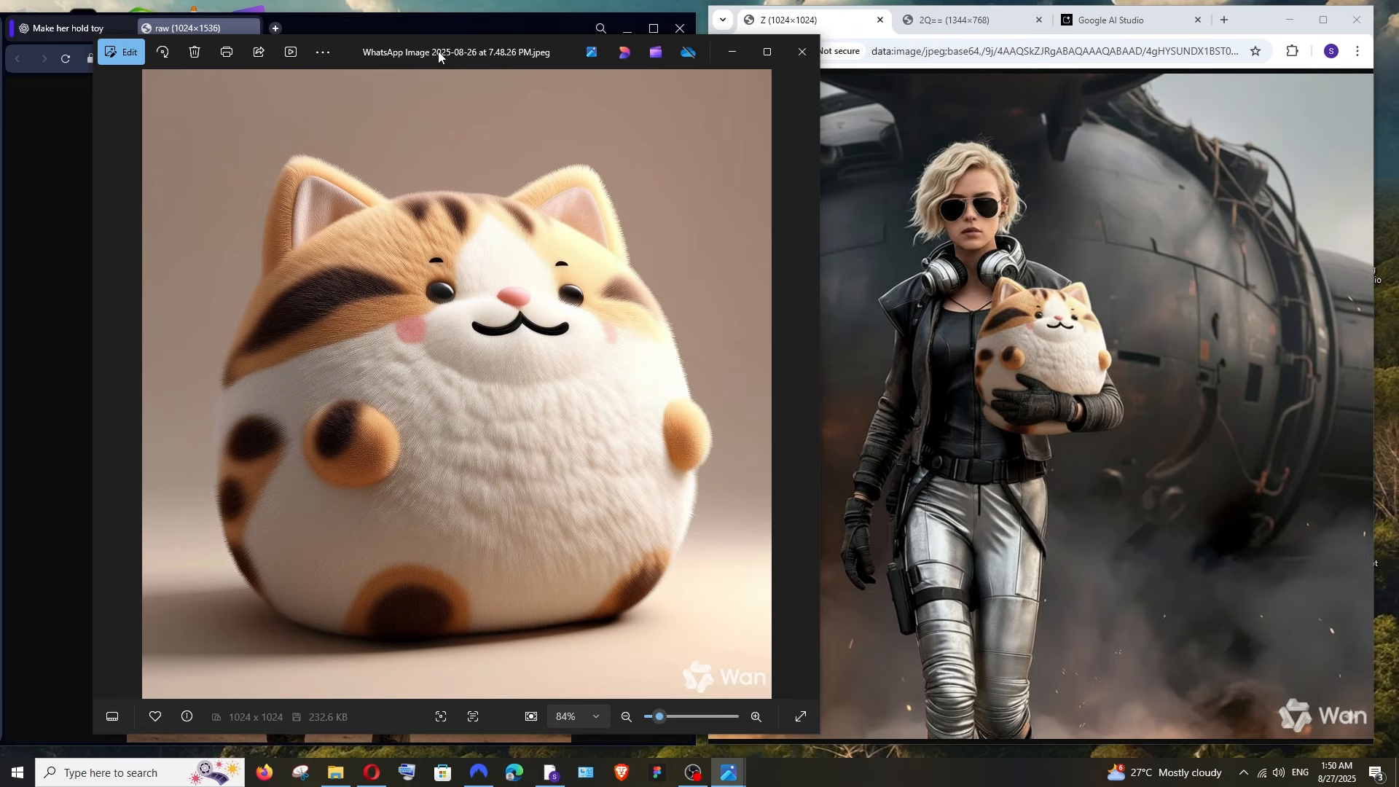
{"action": "left_click_drag", "start_coordinate": [441, 57], "coordinate": [911, 58]}
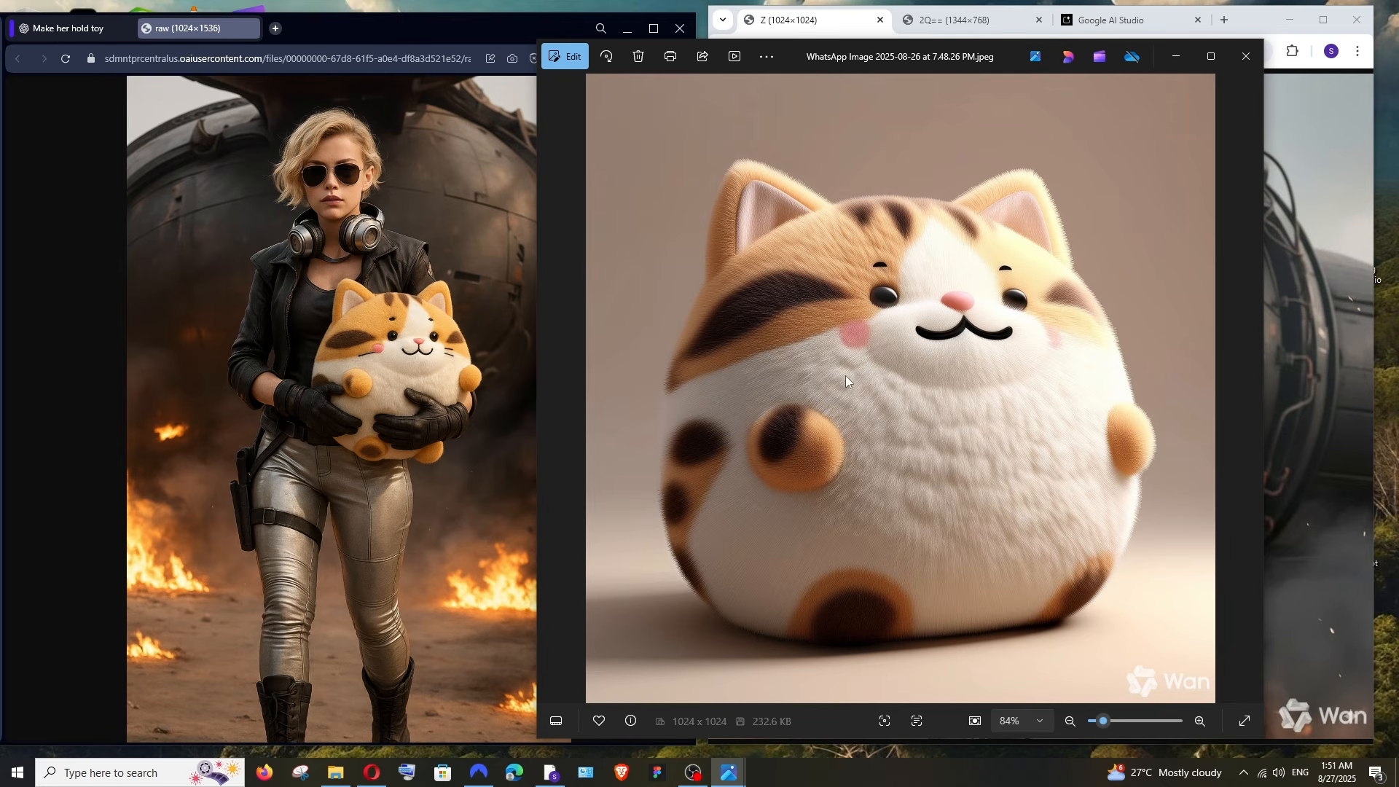
{"action": "left_click", "coordinate": [1176, 56]}
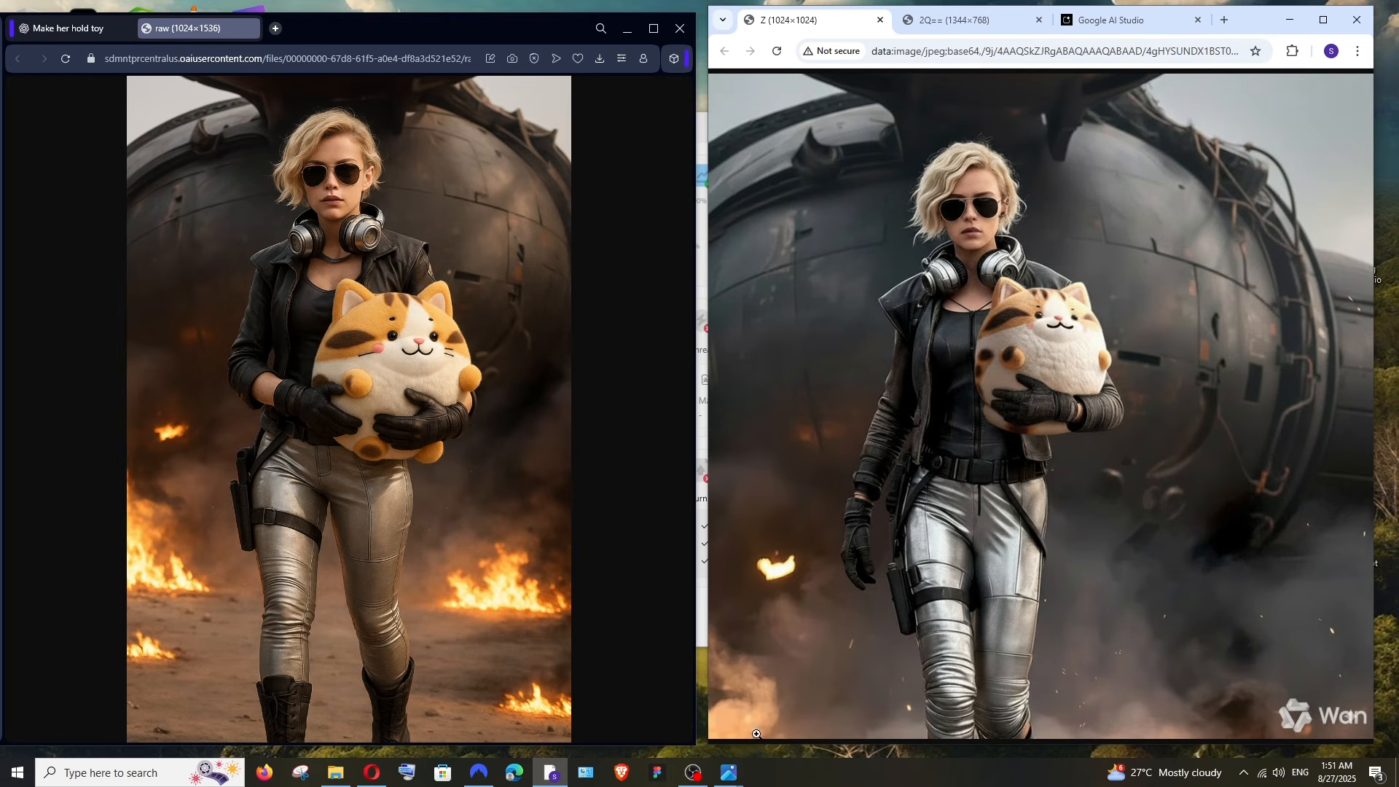
Bring back the woman's source photo and place it clear of the ChatGPT image to recheck her outfit and pose
{"action": "mouse_move", "coordinate": [728, 772]}
{"action": "left_click", "coordinate": [693, 712]}
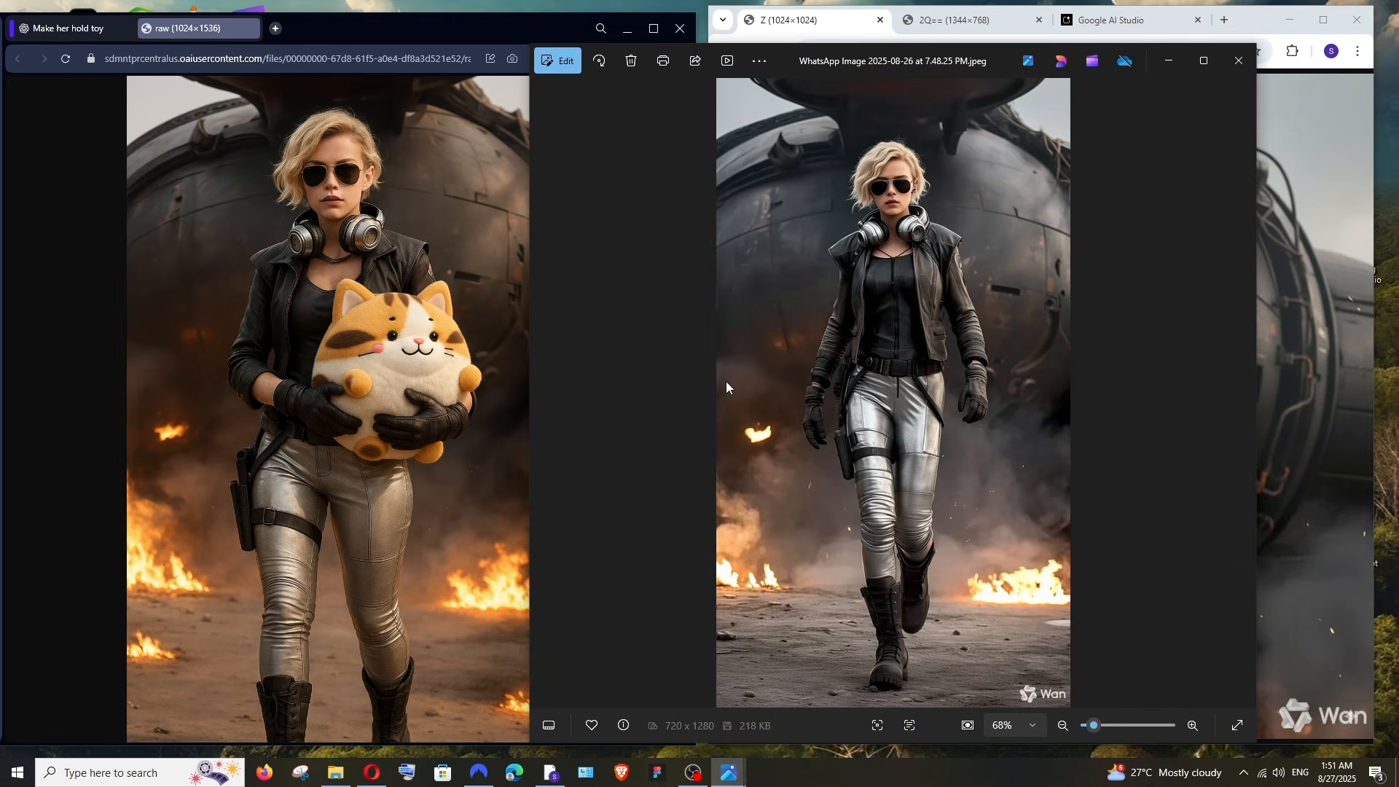
{"action": "left_click_drag", "start_coordinate": [917, 67], "coordinate": [1030, 96]}
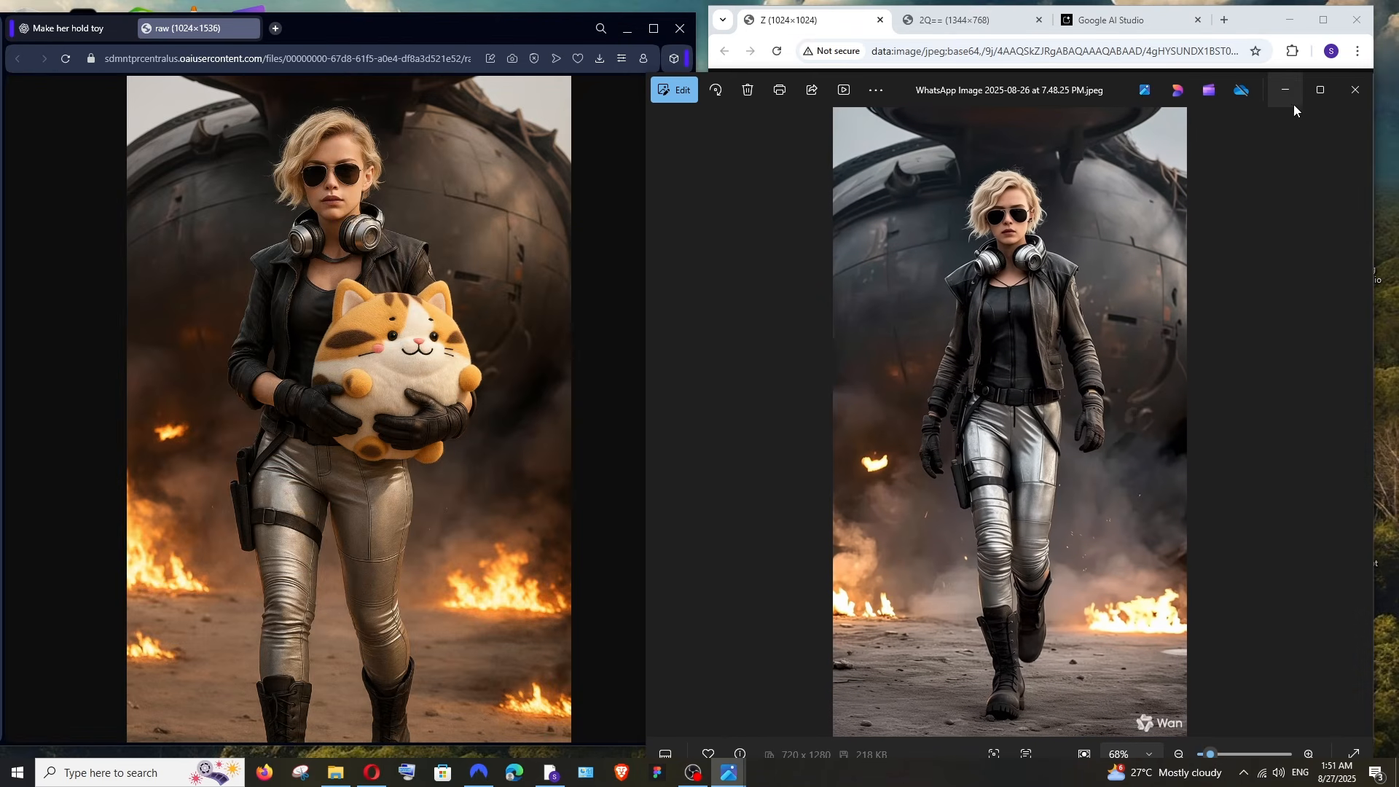